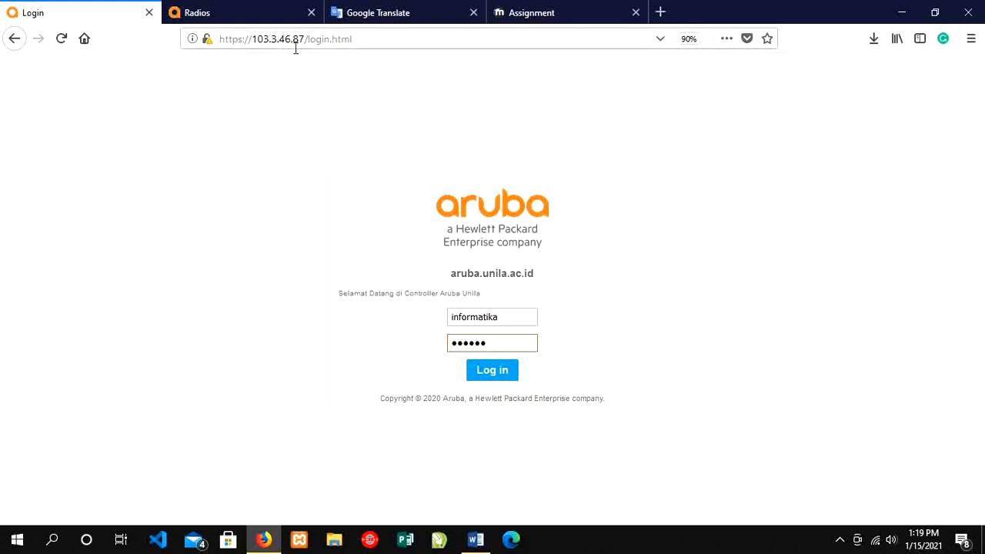
# Log in to the Aruba controller with the filled-in credentials and decline saving the login in the browser.
pyautogui.click(507, 378)
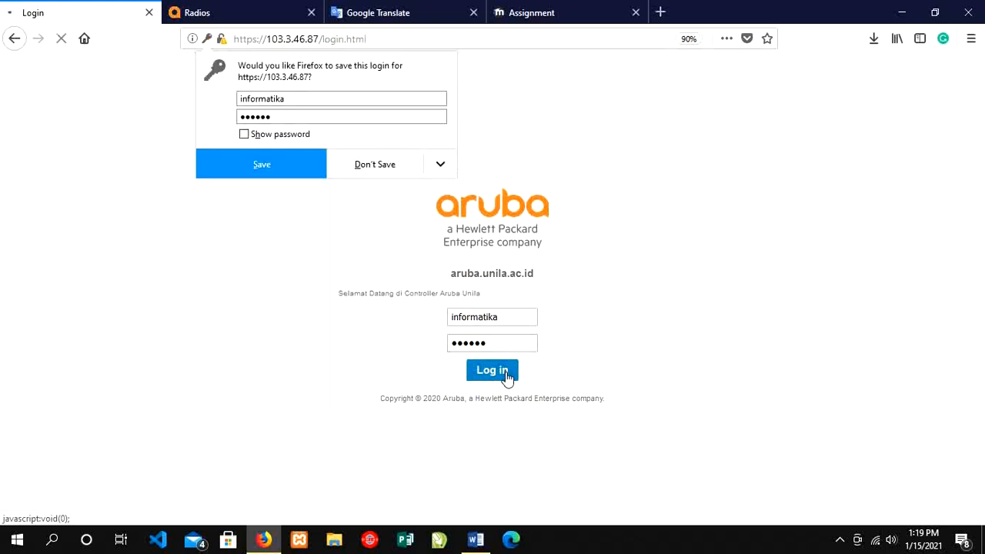
pyautogui.click(397, 164)
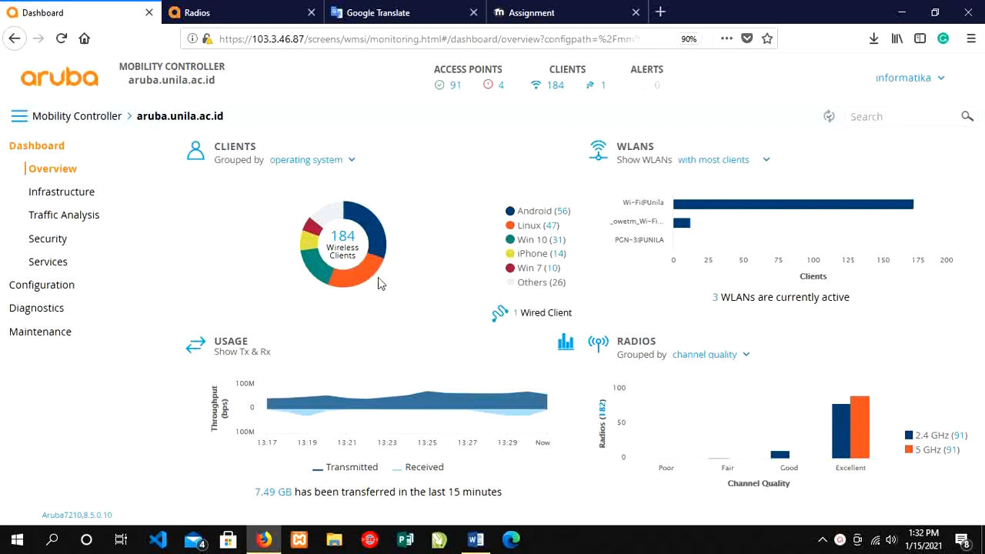
# Group the Clients chart by health and, after viewing that breakdown, by band.
pyautogui.click(348, 160)
pyautogui.click(335, 177)
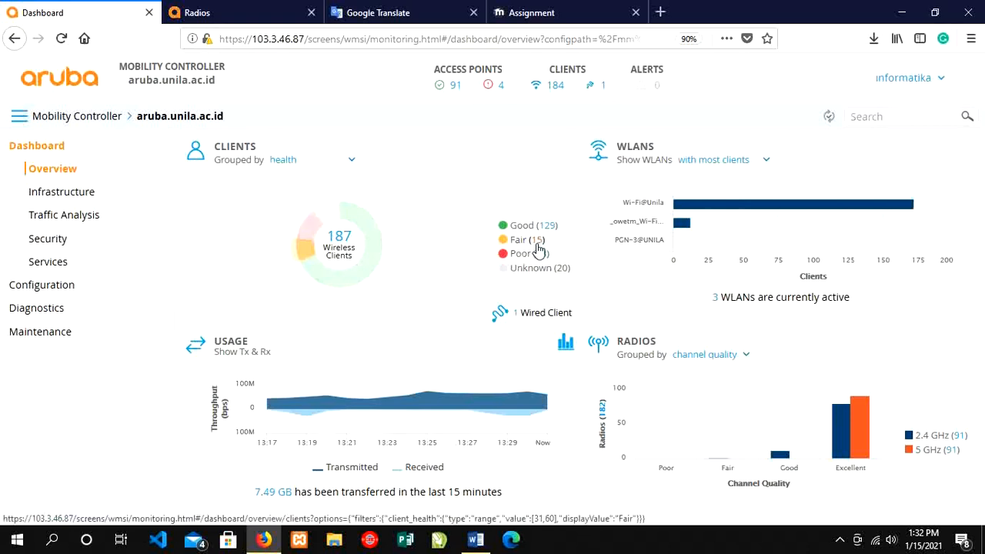
pyautogui.click(303, 163)
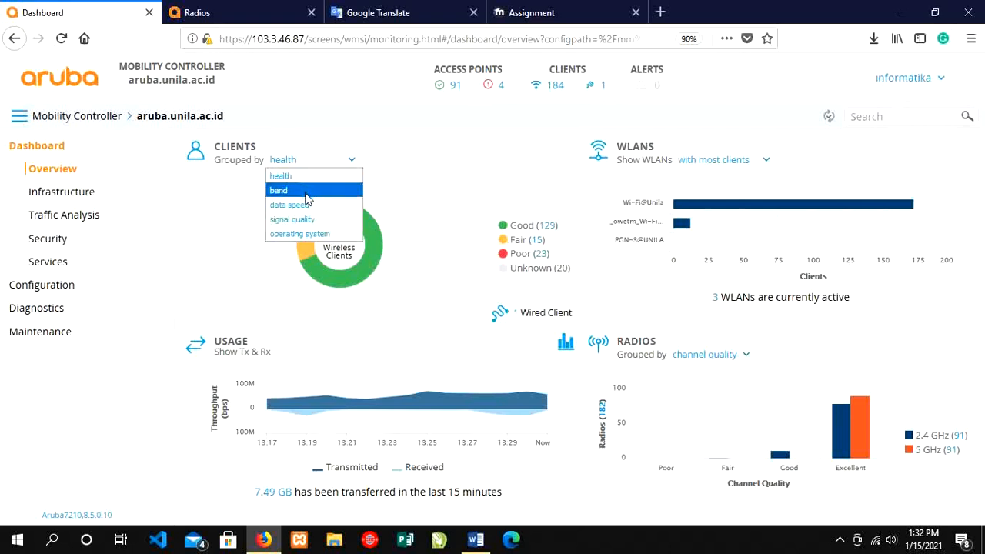
pyautogui.click(307, 193)
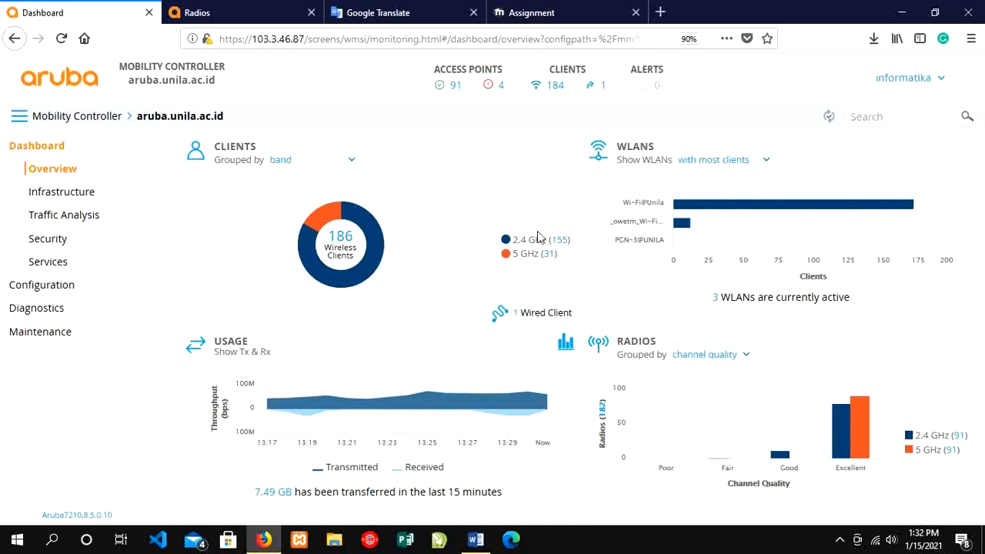
# Group the Clients chart by data speed and inspect the client counts of its speed ranges, including Unknown.
pyautogui.click(283, 162)
pyautogui.click(290, 205)
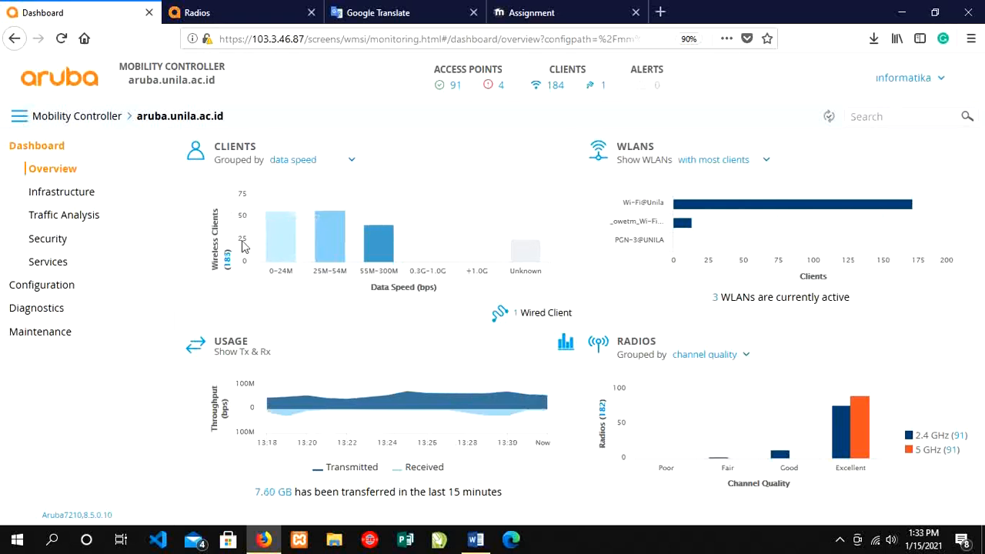
pyautogui.moveTo(287, 224)
pyautogui.moveTo(331, 248)
pyautogui.moveTo(390, 254)
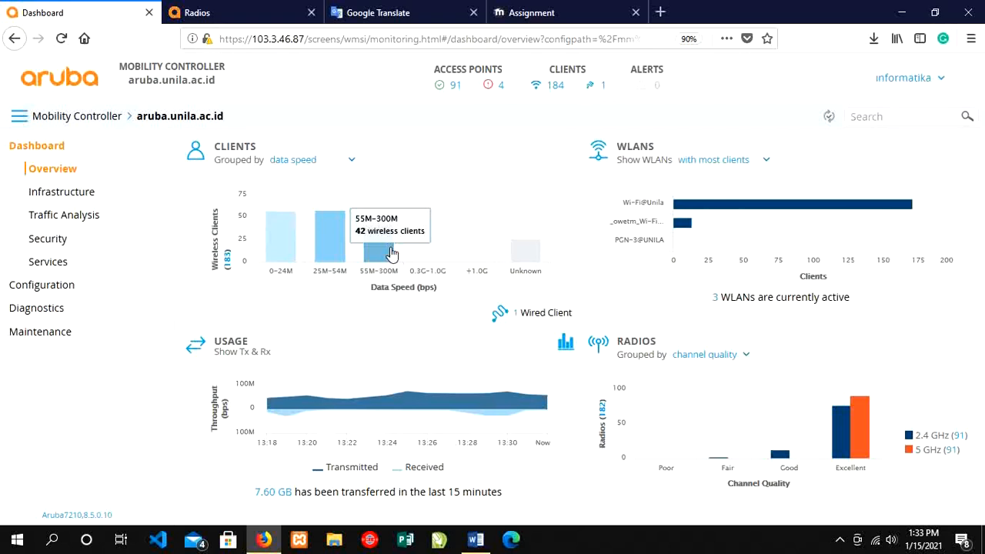
pyautogui.moveTo(525, 256)
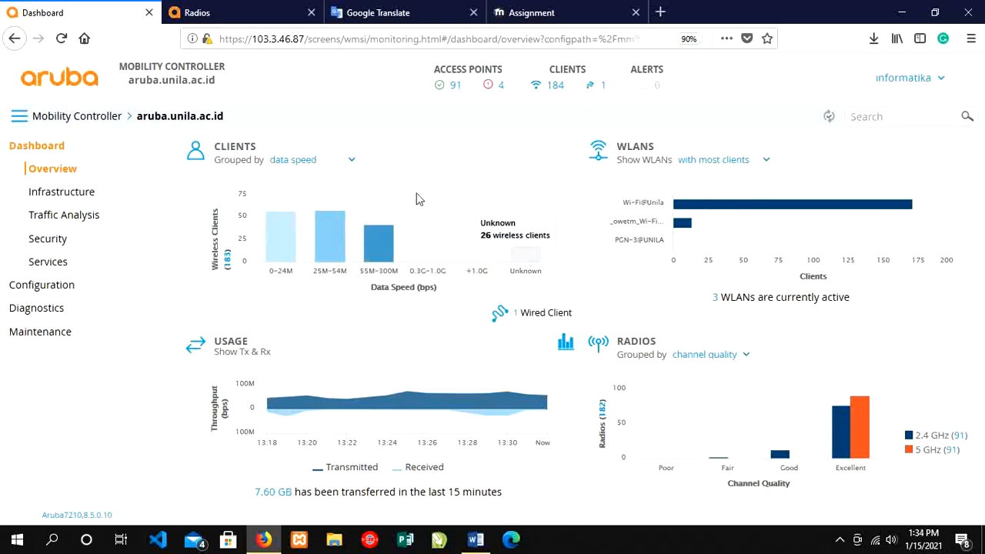
# Group the Clients chart by signal quality, inspect its SNR ranges, and regroup the chart by operating system.
pyautogui.click(346, 160)
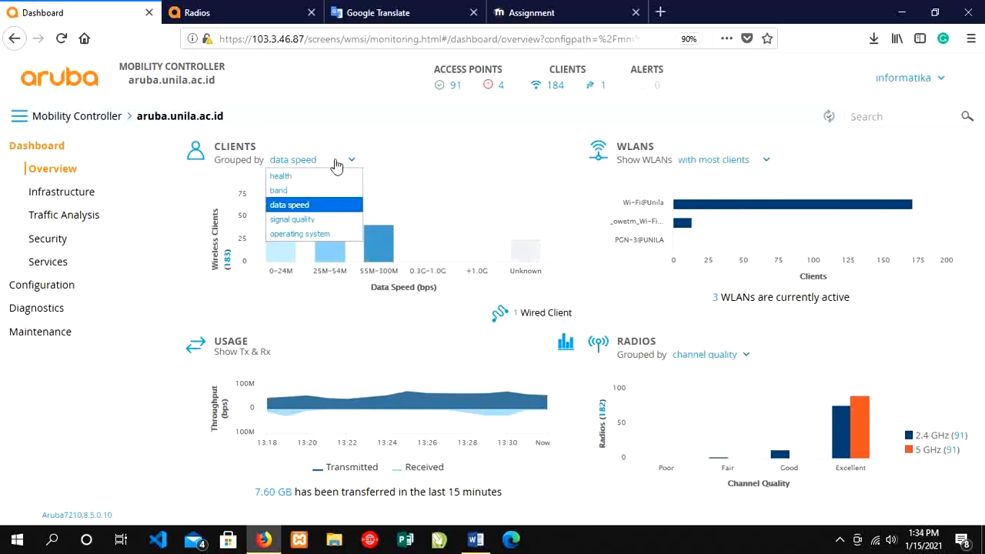
pyautogui.click(312, 221)
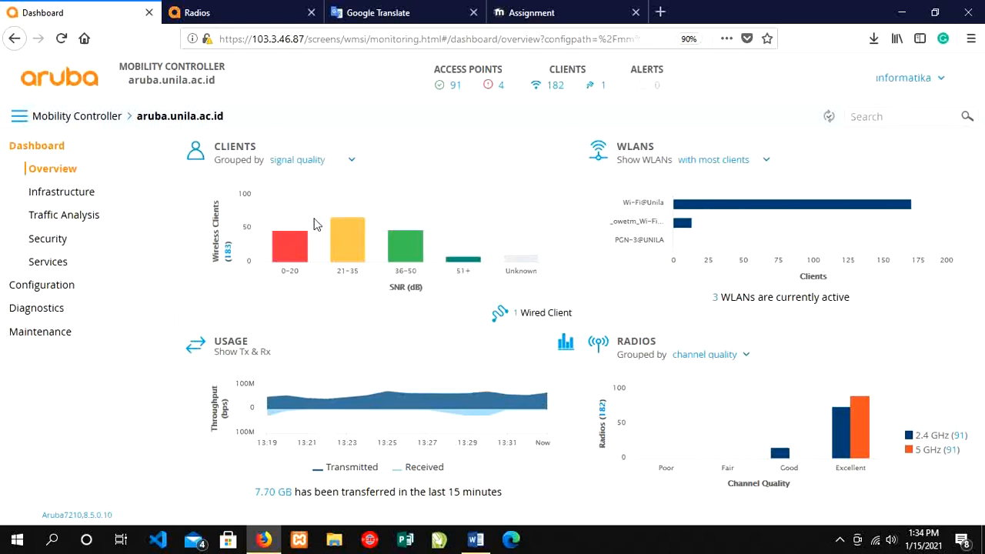
pyautogui.moveTo(293, 258)
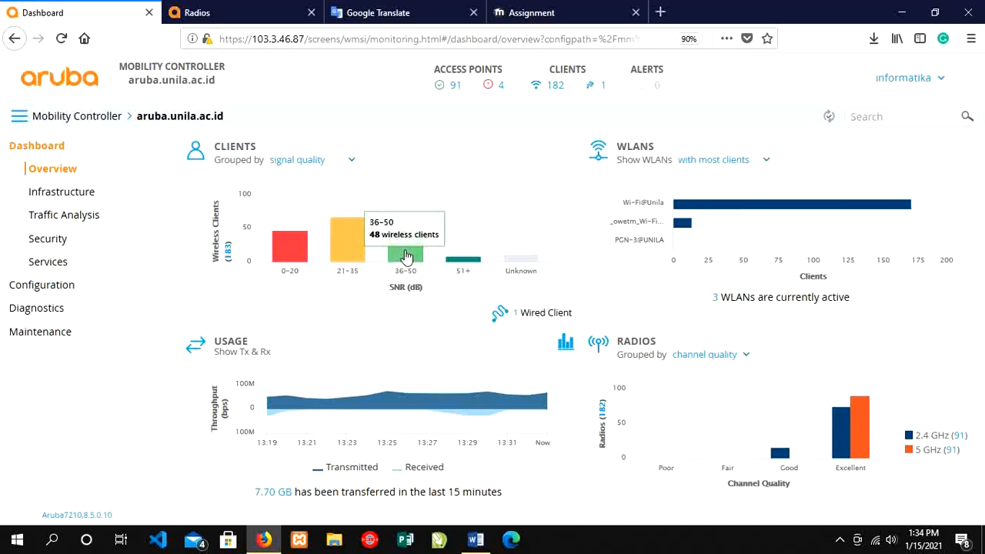
pyautogui.moveTo(465, 260)
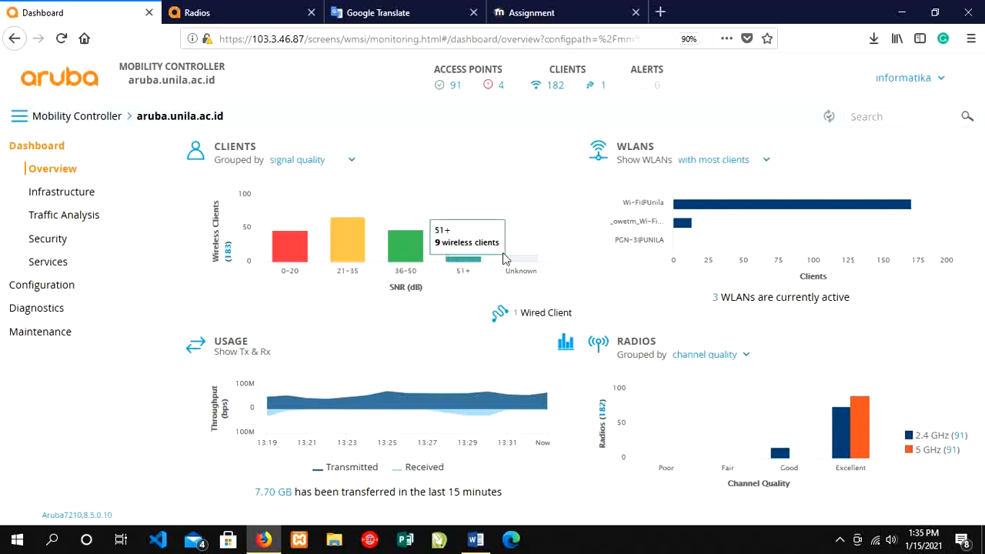
pyautogui.moveTo(519, 267)
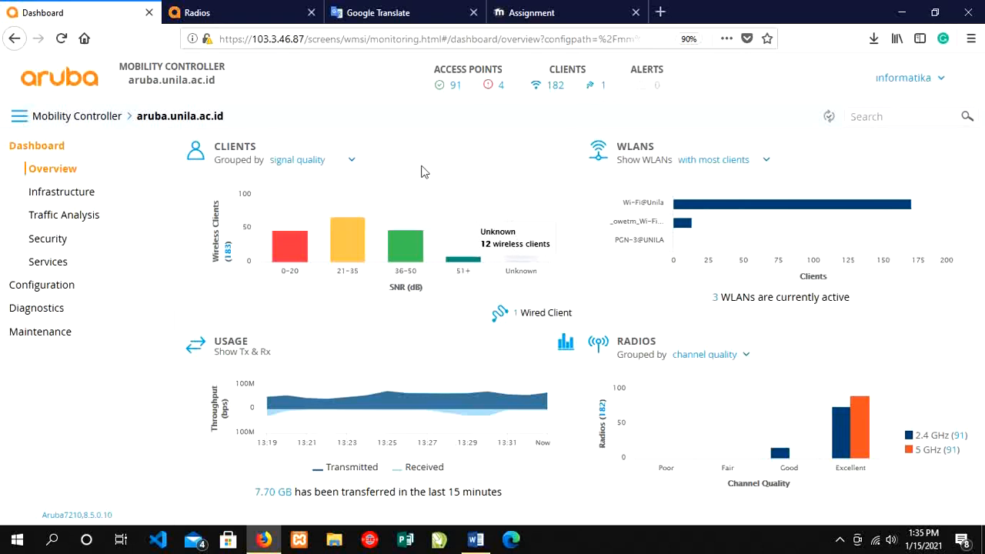
pyautogui.click(352, 161)
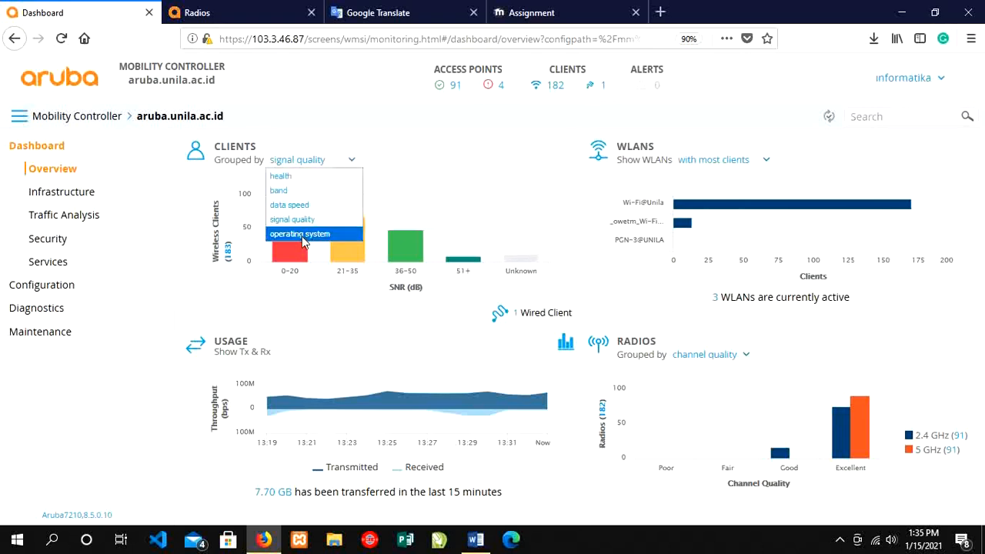
pyautogui.moveTo(306, 240)
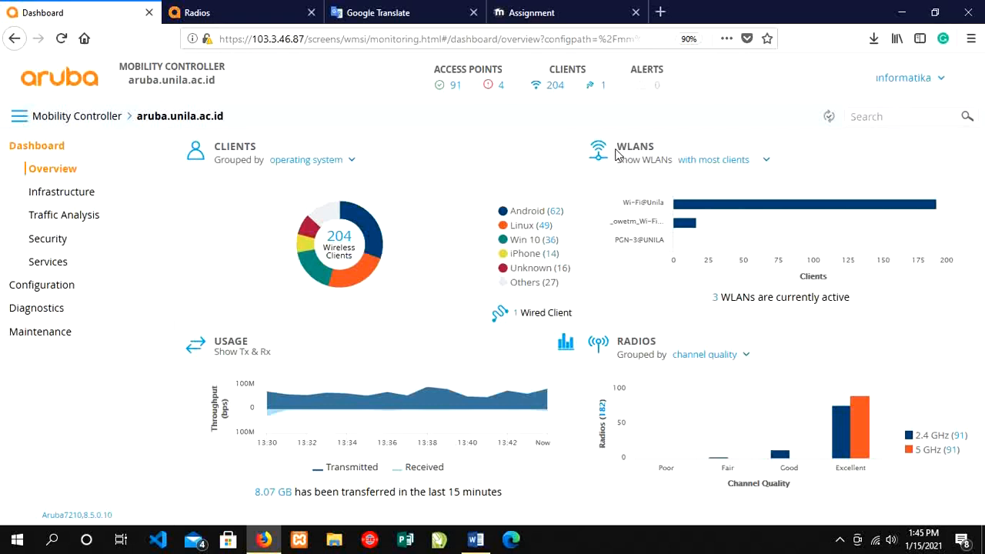
# Show the WLANs with most clients and inspect the client counts of the individual networks.
pyautogui.click(757, 160)
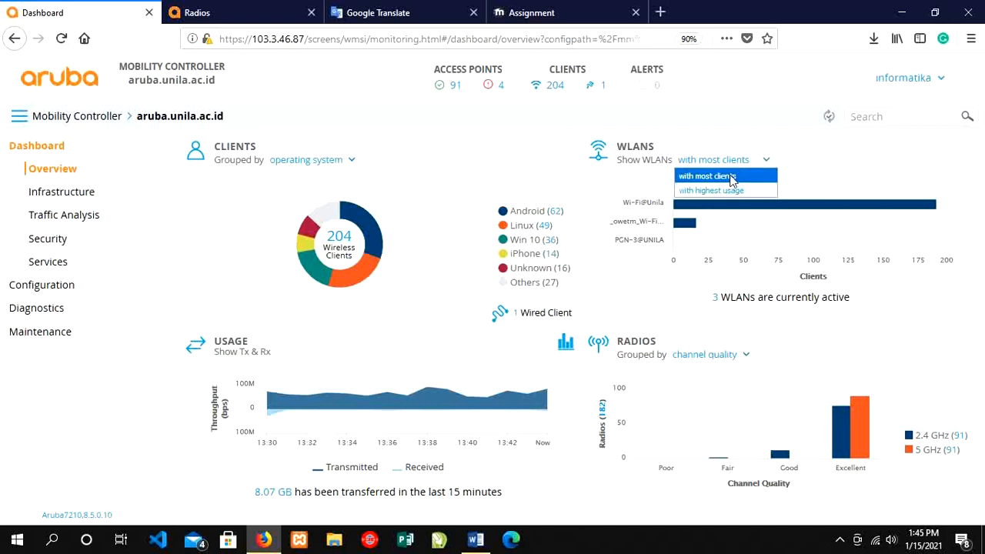
pyautogui.click(731, 177)
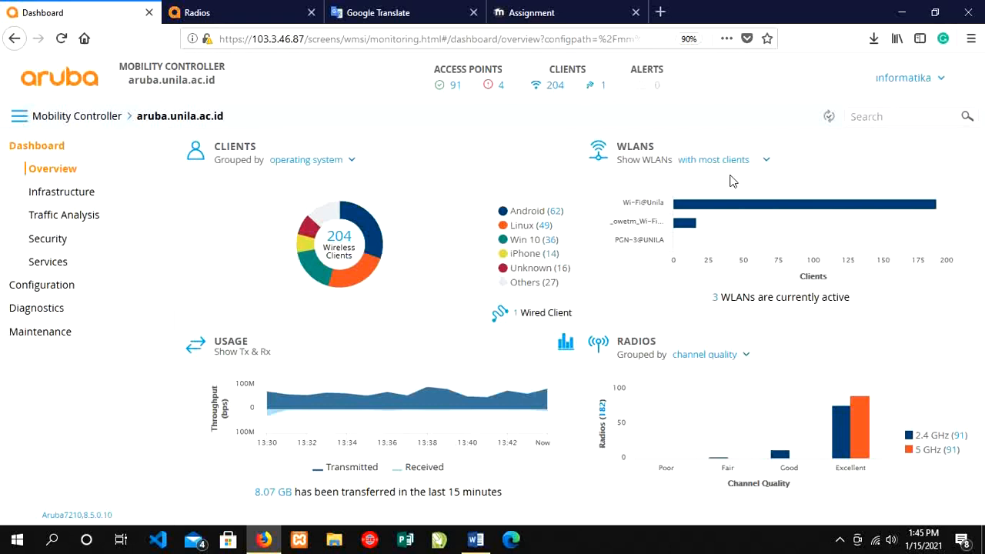
pyautogui.moveTo(751, 206)
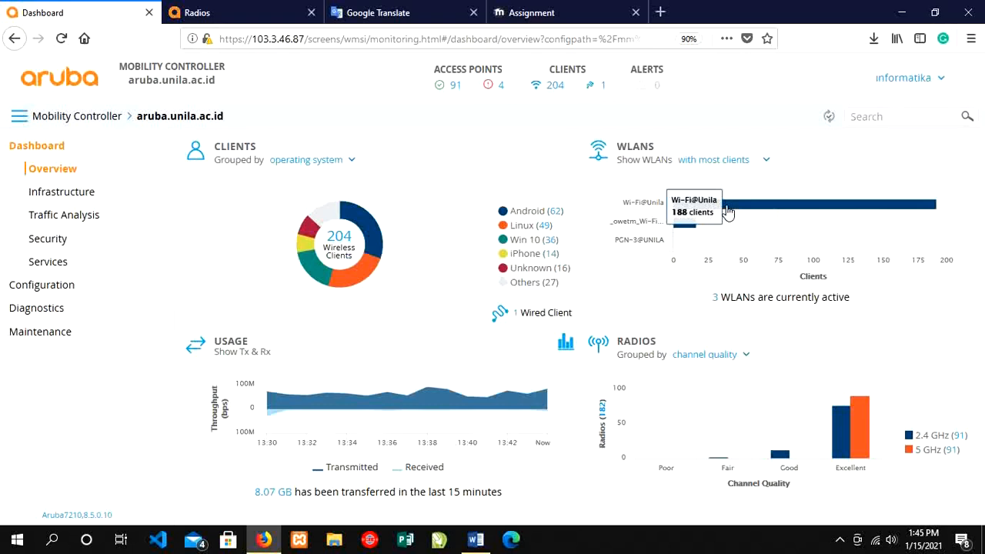
pyautogui.moveTo(684, 227)
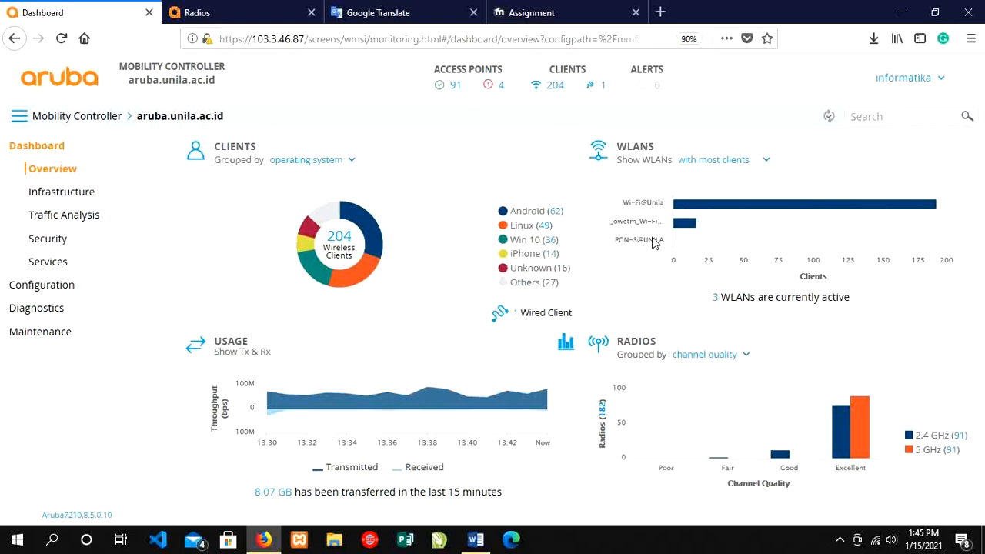
# Show the WLANs with highest usage and inspect the traffic bar of Wi-Fi@Unila.
pyautogui.click(740, 163)
pyautogui.click(733, 192)
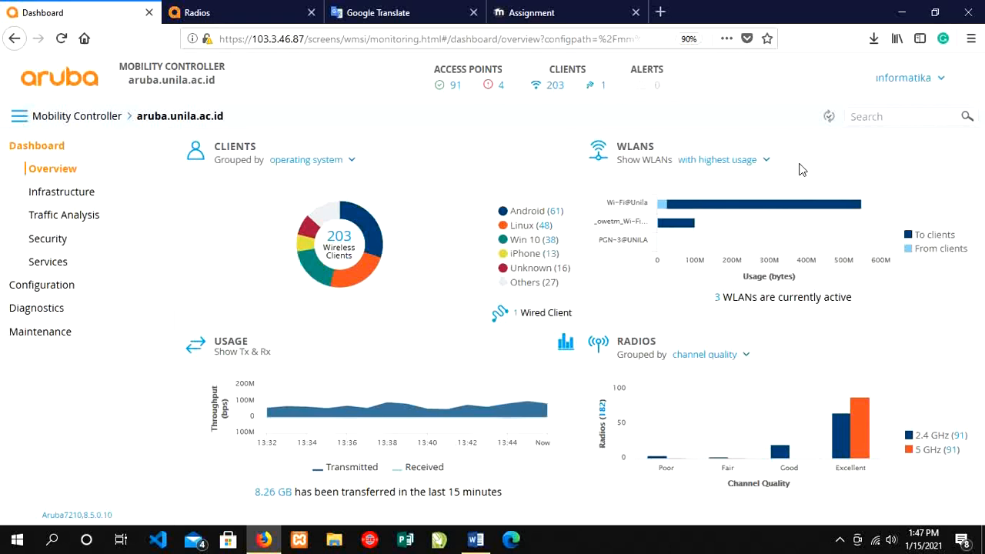
pyautogui.moveTo(800, 208)
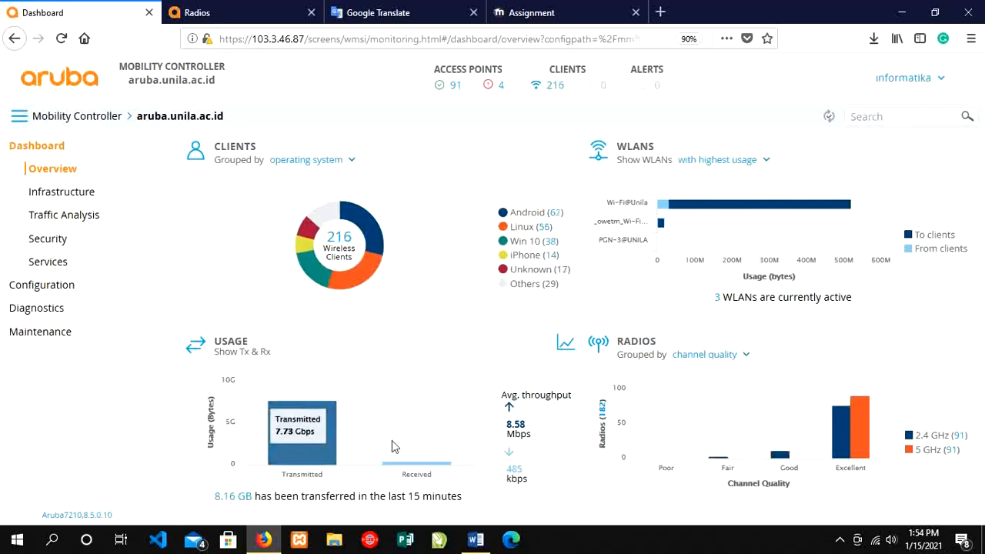
# Inspect the transmitted and received bars in the Usage chart and switch it to the throughput-over-time graph.
pyautogui.moveTo(412, 467)
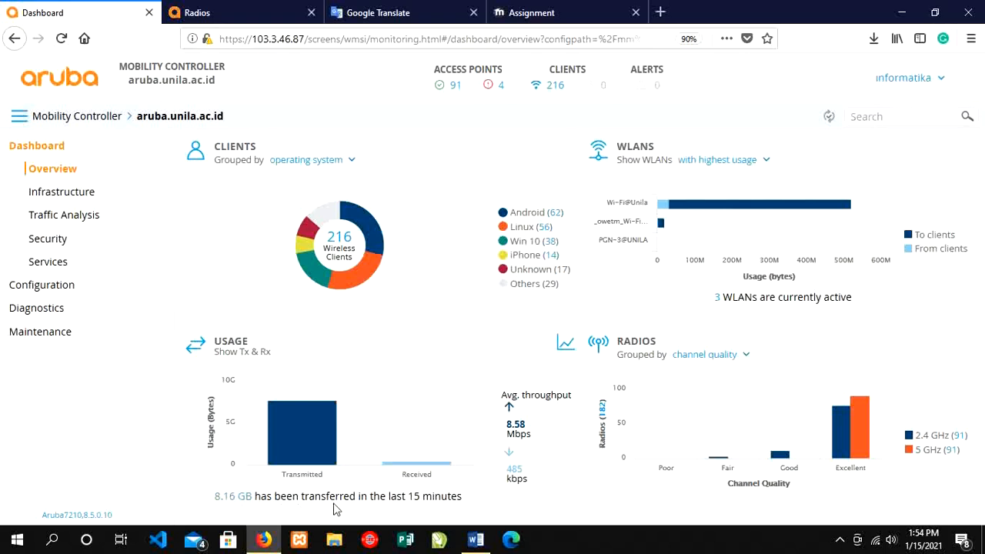
pyautogui.moveTo(329, 435)
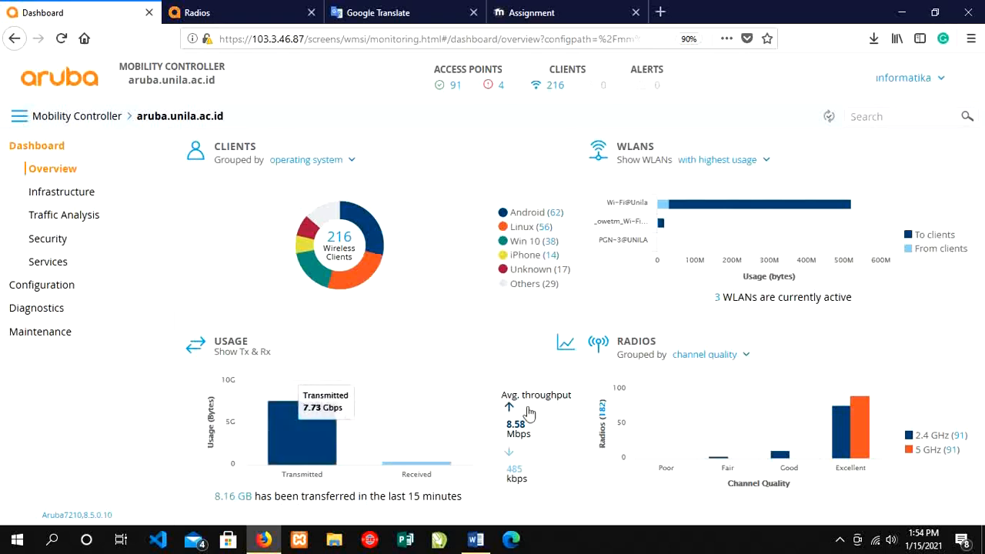
pyautogui.click(565, 347)
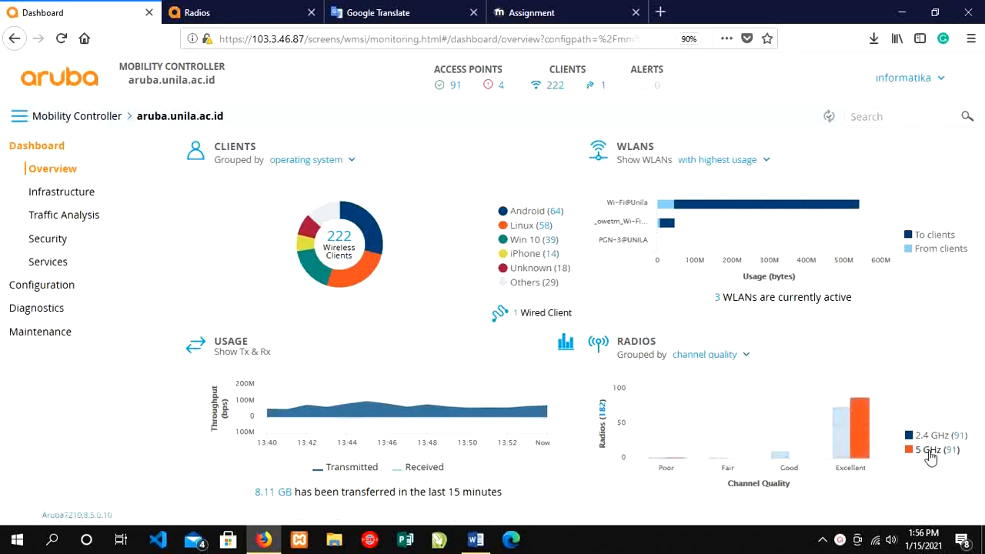
# Inspect the Excellent channel-quality bars in the Radios chart, and regroup the radios by interference to check the 0-20% range.
pyautogui.moveTo(857, 456)
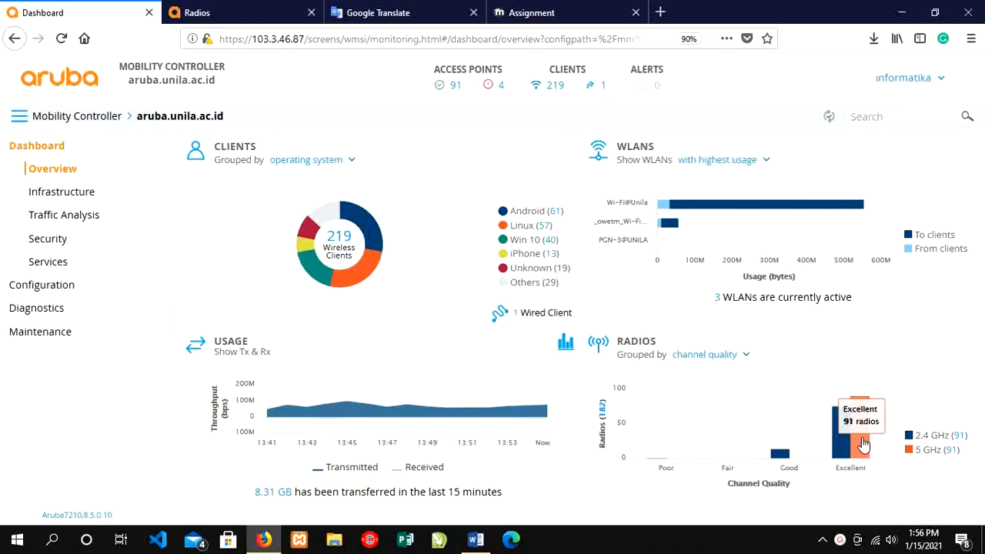
pyautogui.click(717, 356)
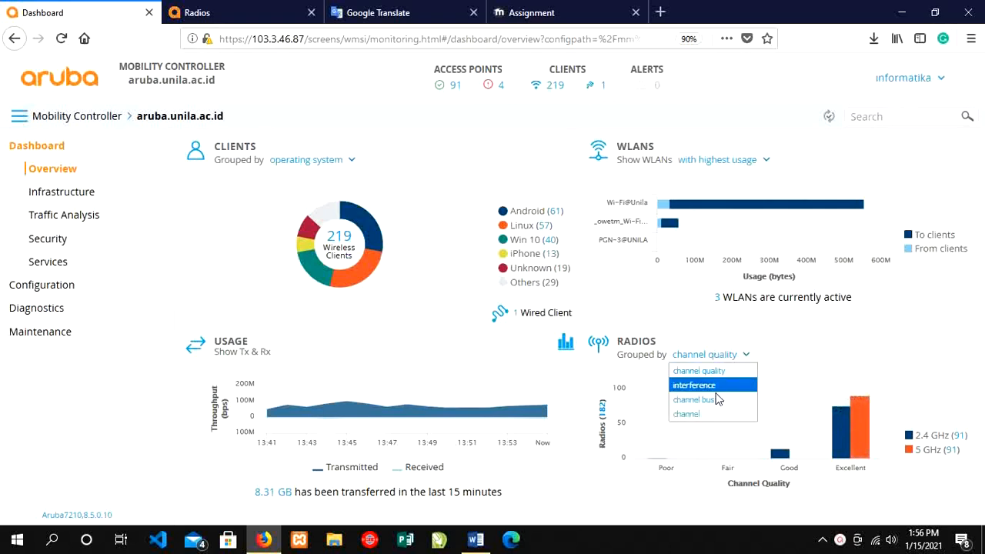
pyautogui.click(716, 387)
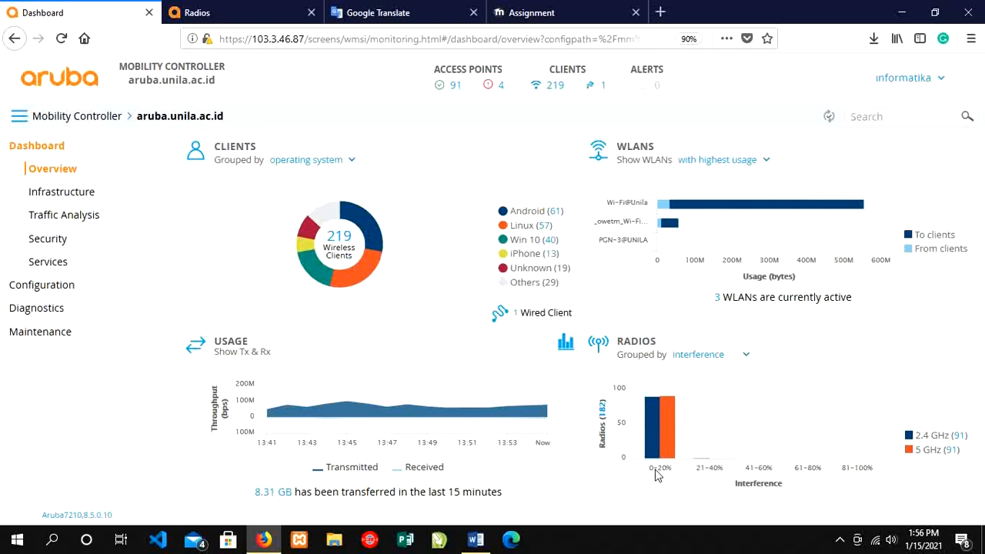
pyautogui.moveTo(673, 449)
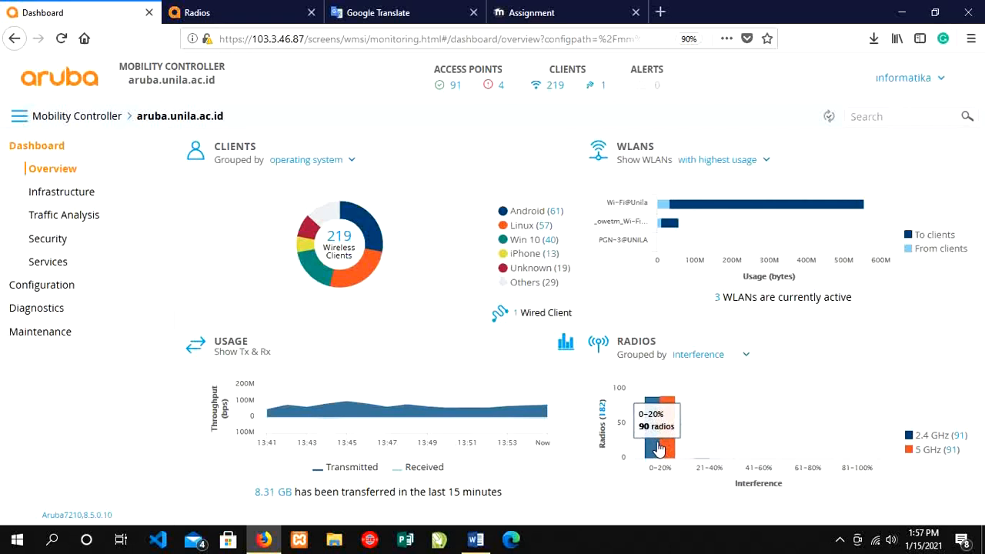
# Group the Radios chart by channel busy and inspect the 81-100% range.
pyautogui.click(705, 356)
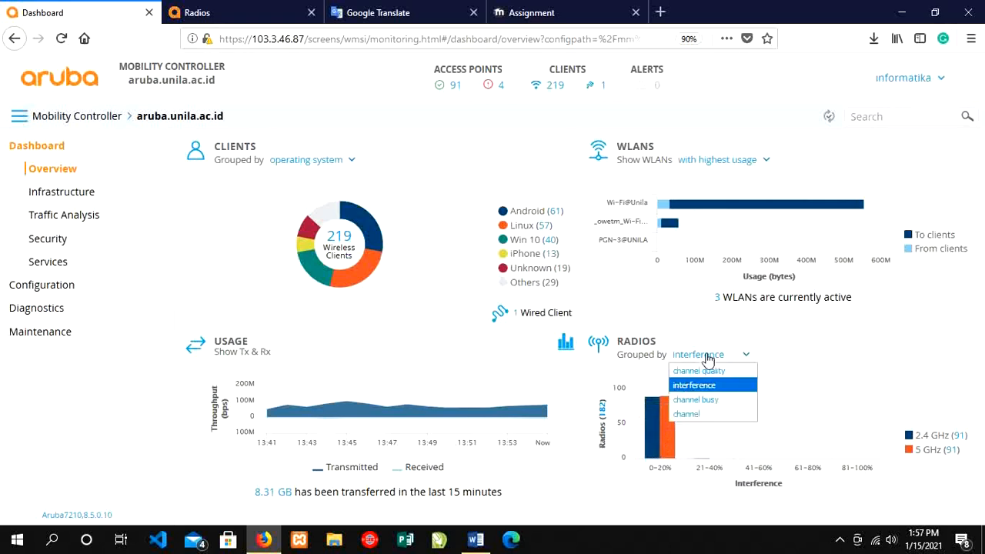
pyautogui.click(701, 400)
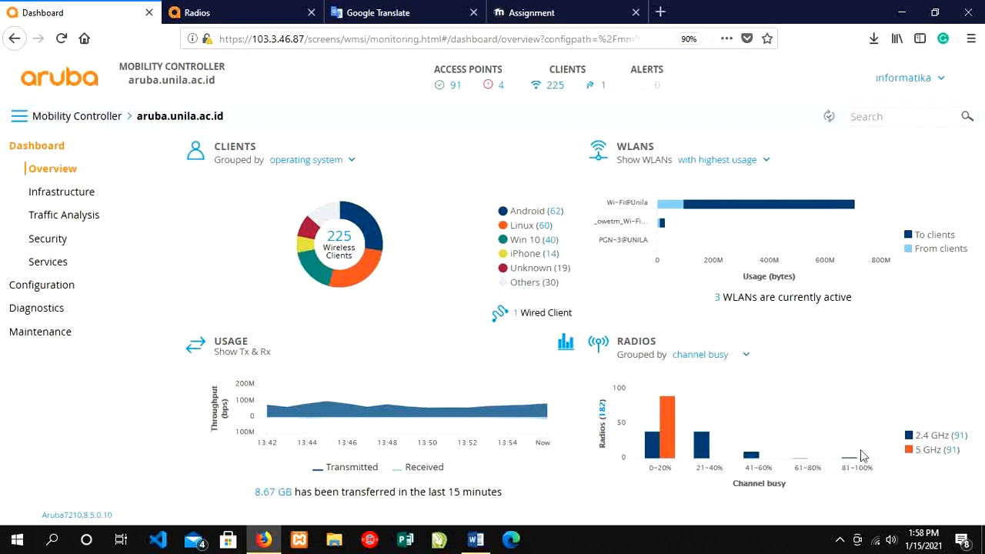
pyautogui.moveTo(852, 460)
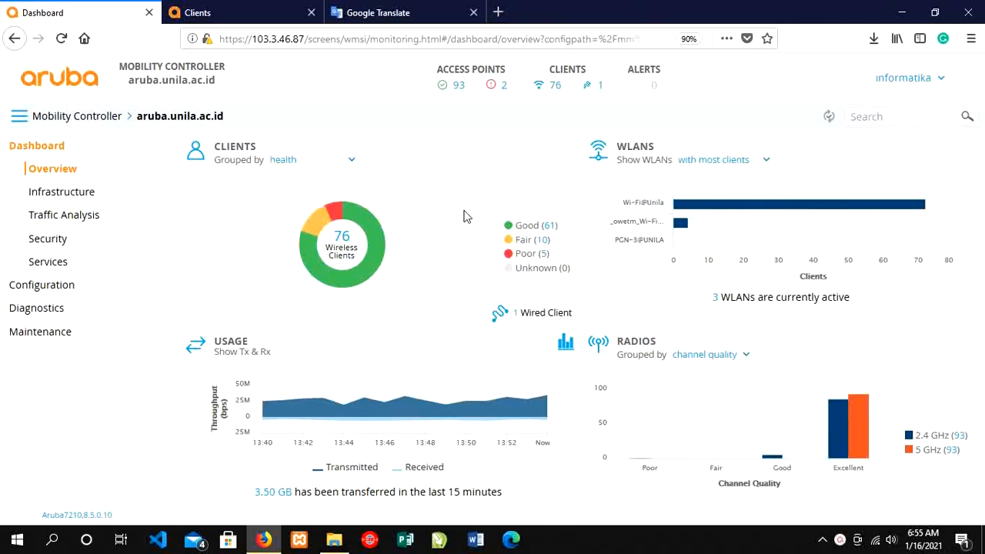
# Open the detailed wireless clients list, show its table filters including the name filter, and hide them again.
pyautogui.click(198, 160)
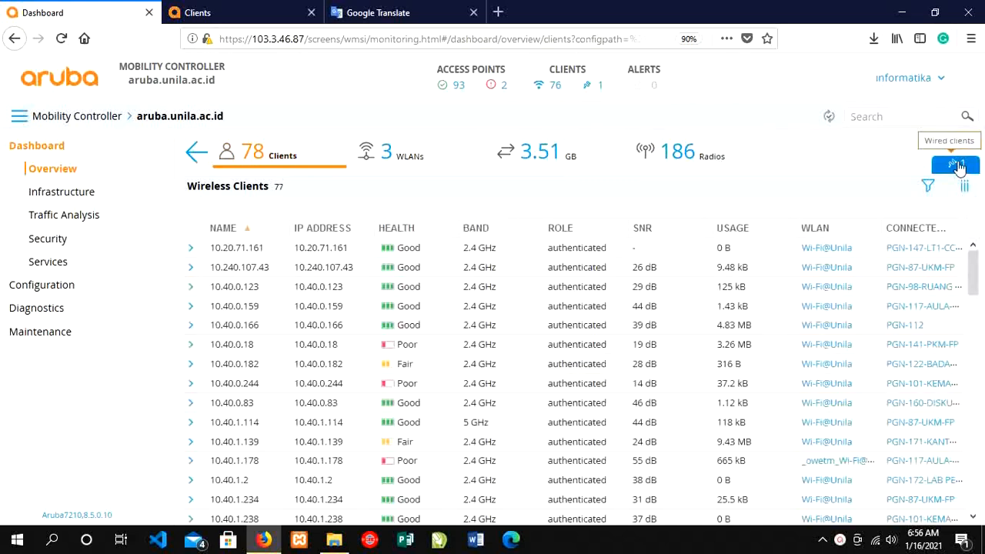
pyautogui.click(927, 187)
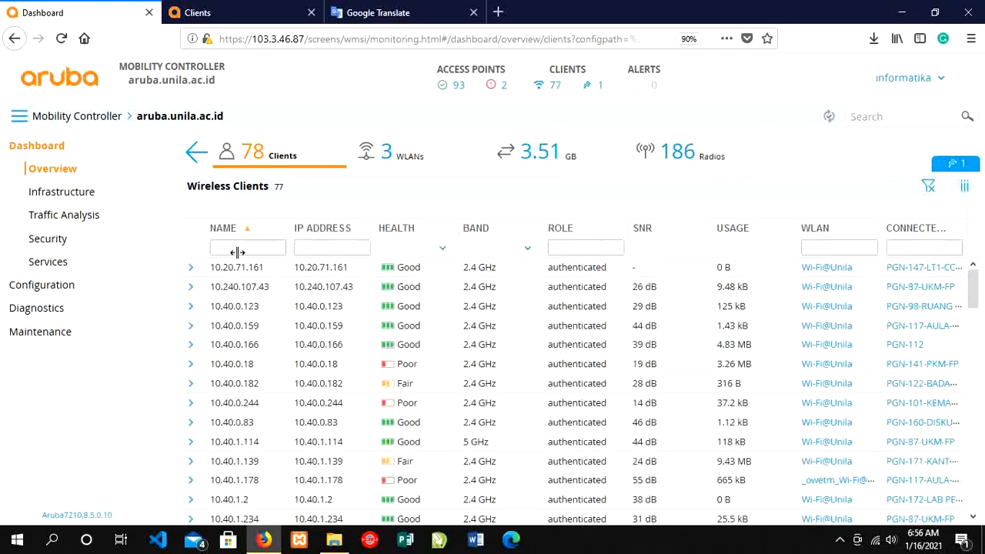
pyautogui.click(229, 247)
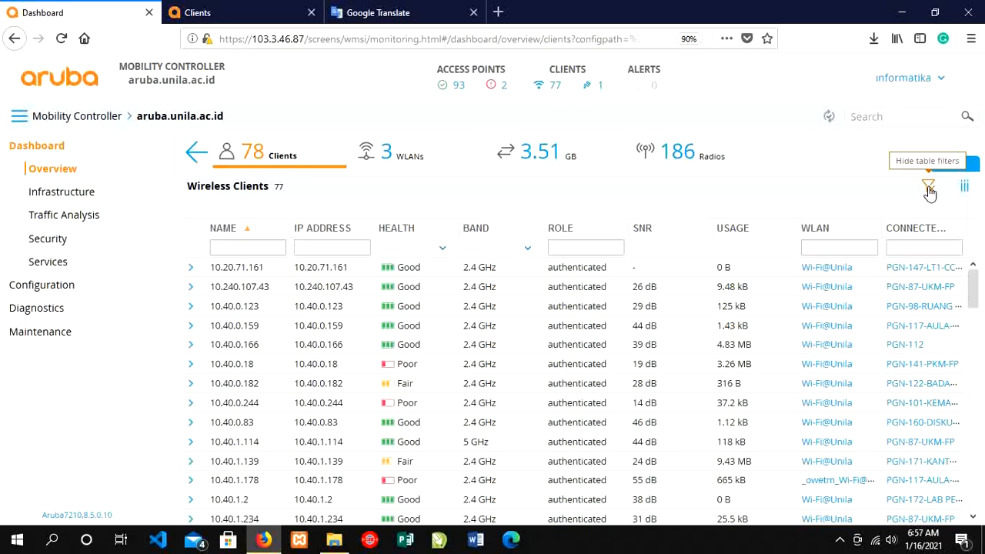
pyautogui.click(930, 193)
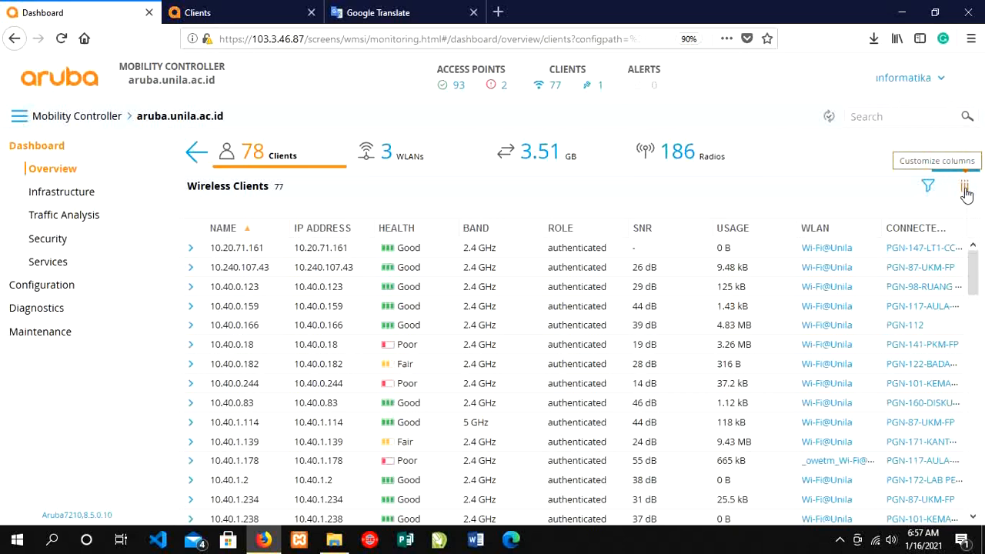
# Review the columns available for the wireless clients table, including the Client Match and Radio groups, without changing the selection.
pyautogui.click(965, 191)
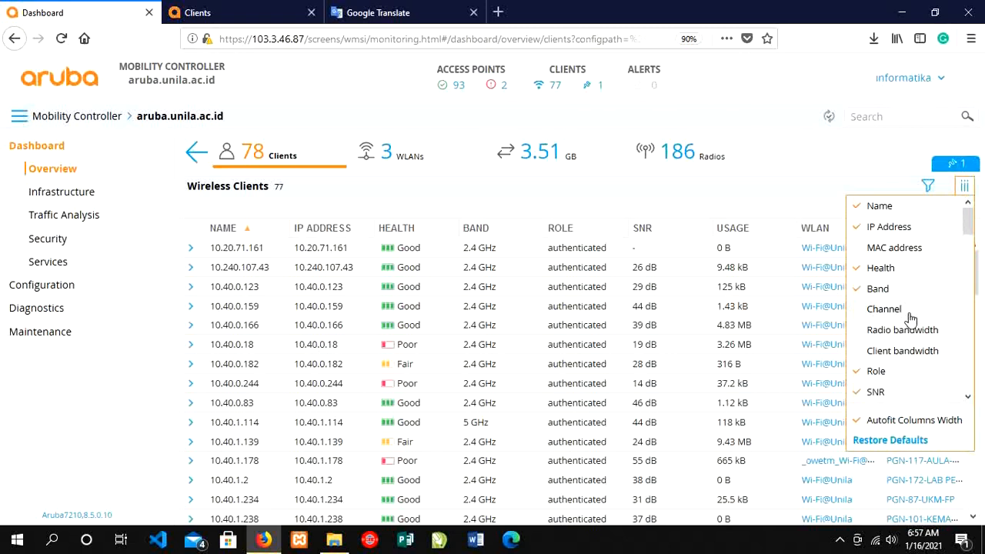
pyautogui.scroll(-3, 910, 318)
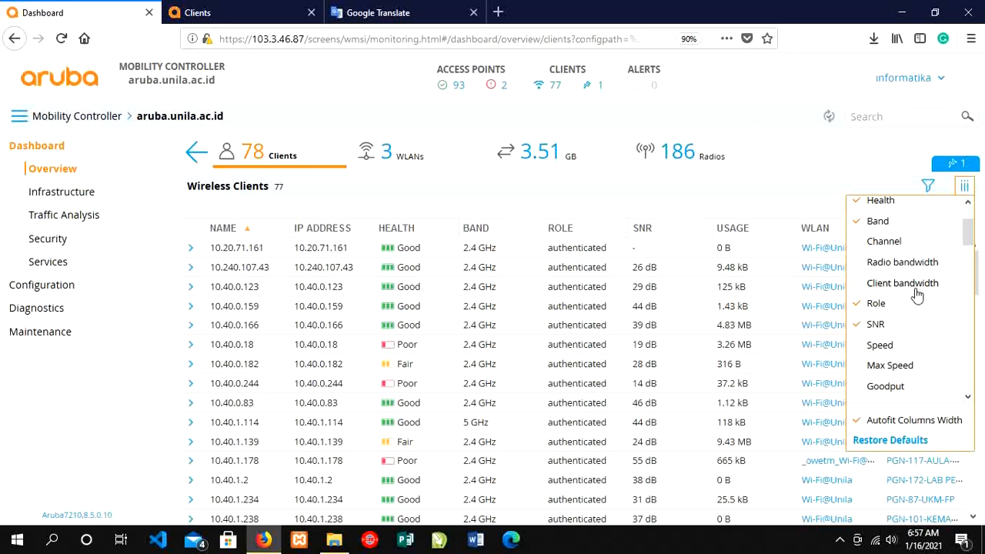
pyautogui.scroll(-5, 917, 295)
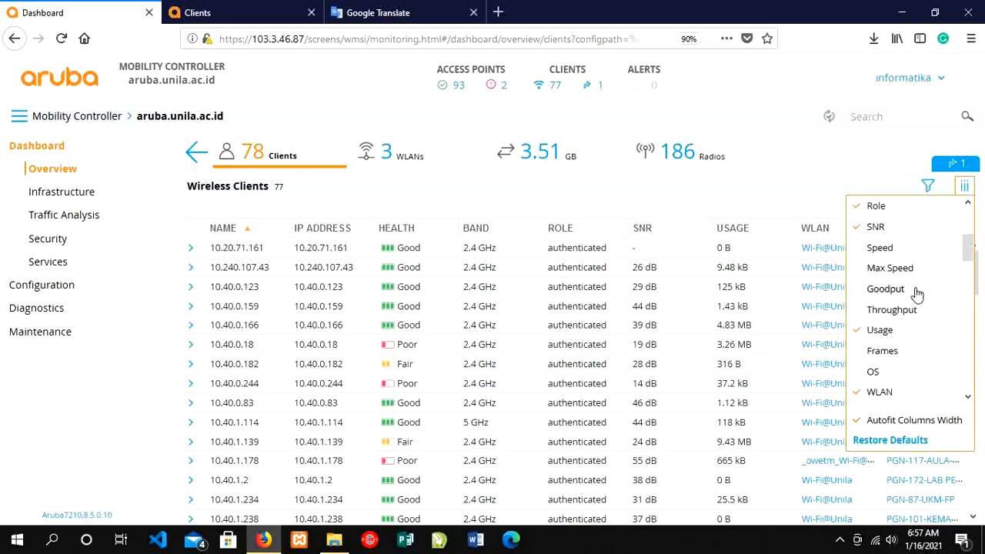
pyautogui.scroll(-10, 916, 293)
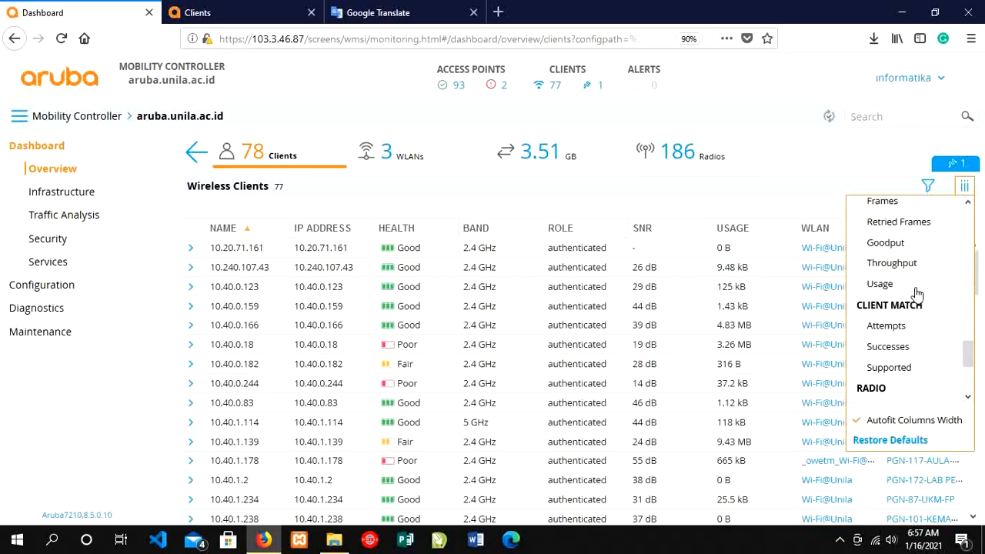
pyautogui.click(970, 186)
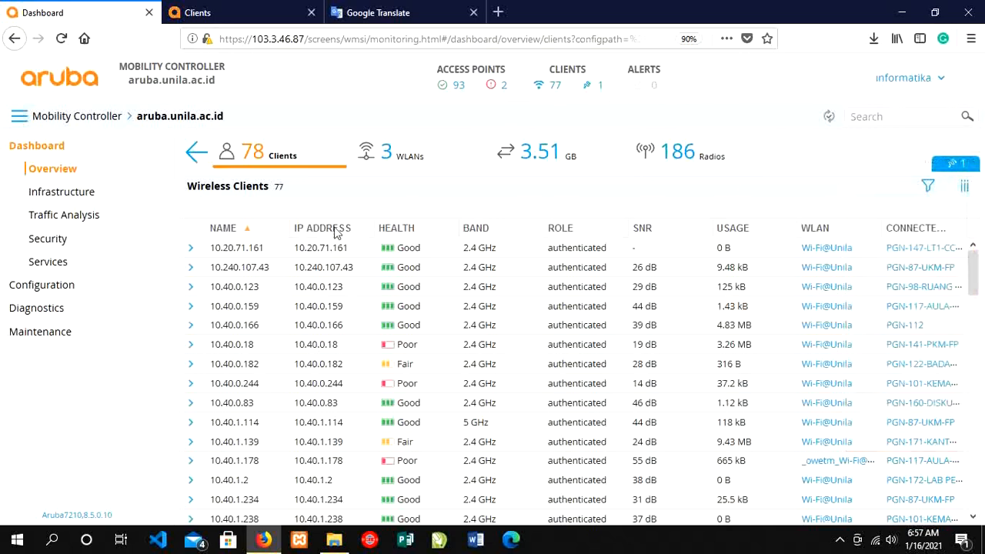
# Skim the wireless clients list, expand the first client's details and inspect the latest point of its throughput graph.
pyautogui.scroll(-10, 284, 415)
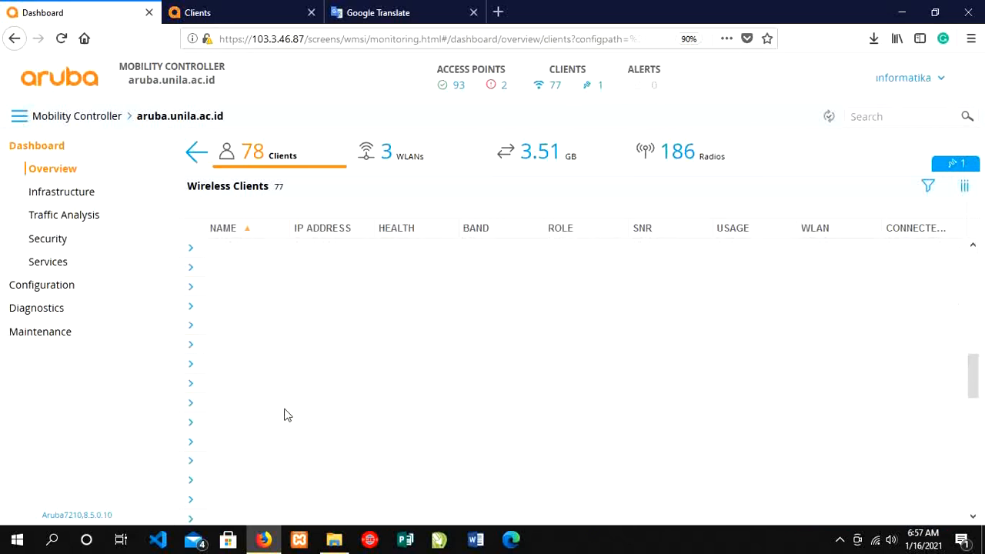
pyautogui.scroll(10, 284, 416)
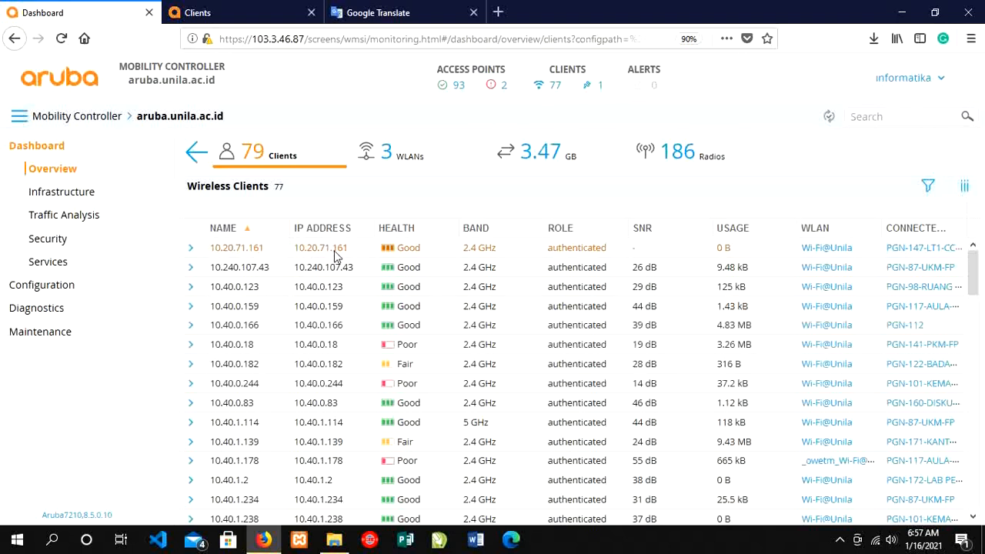
pyautogui.click(191, 248)
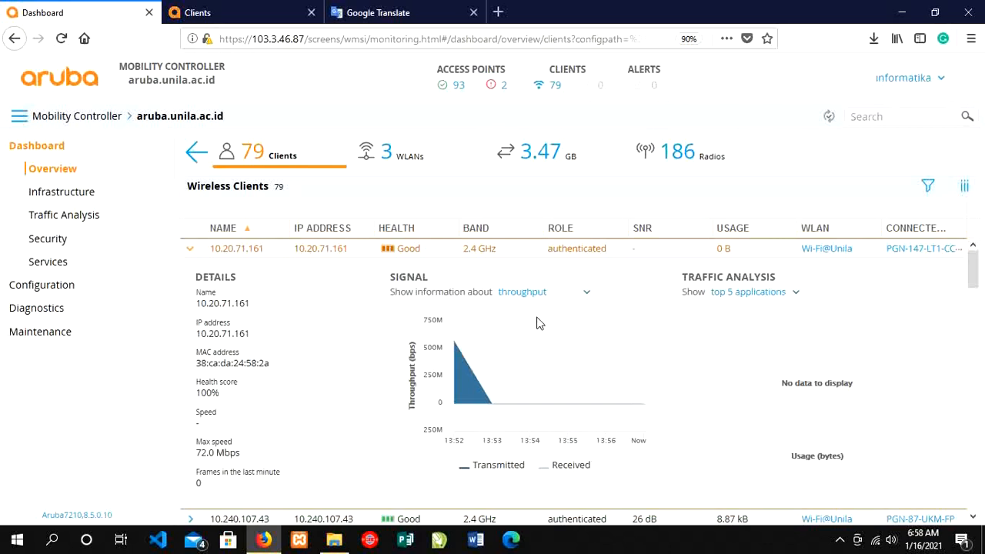
pyautogui.scroll(-1, 540, 315)
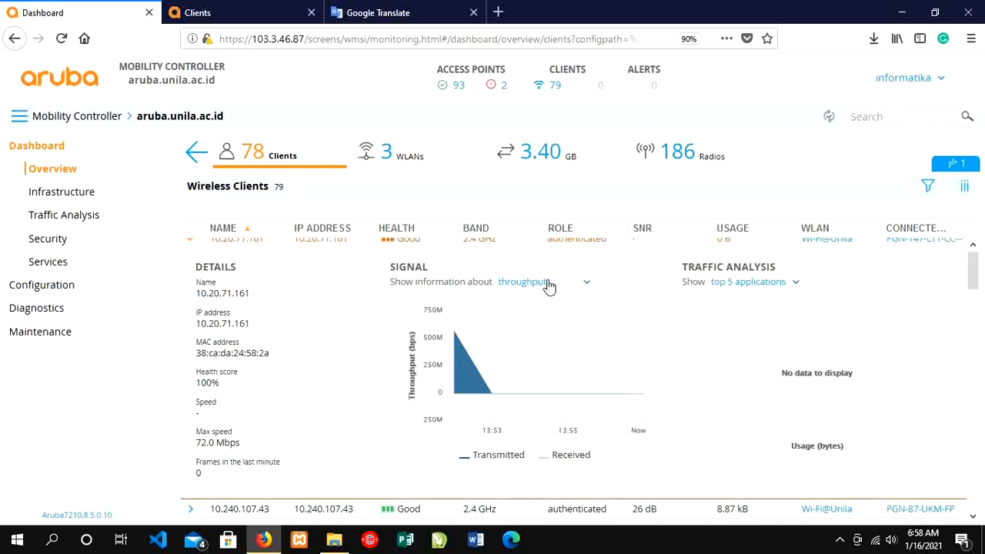
pyautogui.moveTo(645, 387)
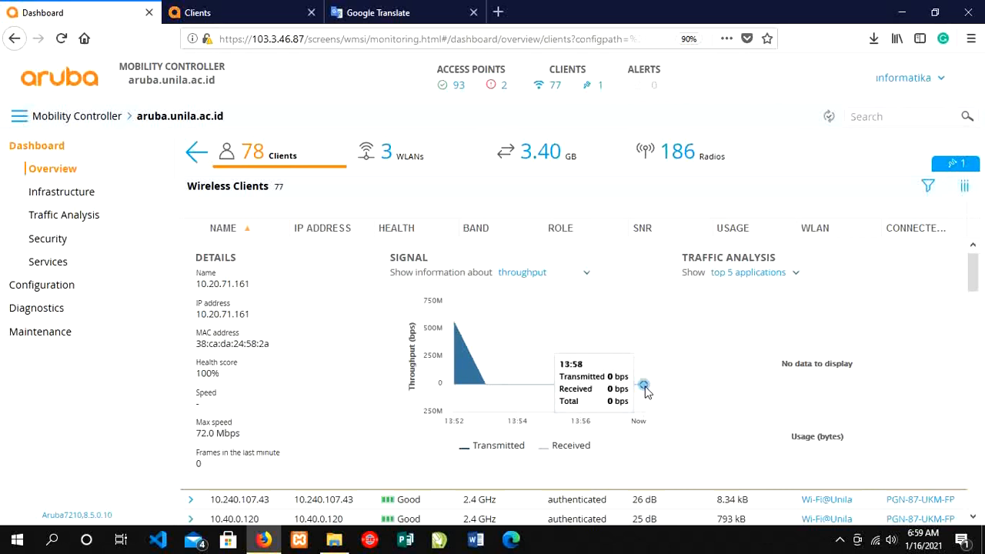
# Show transferred frames in the client's Signal chart, switch it to signal quality and inspect the 13:51 point.
pyautogui.click(551, 278)
pyautogui.click(549, 305)
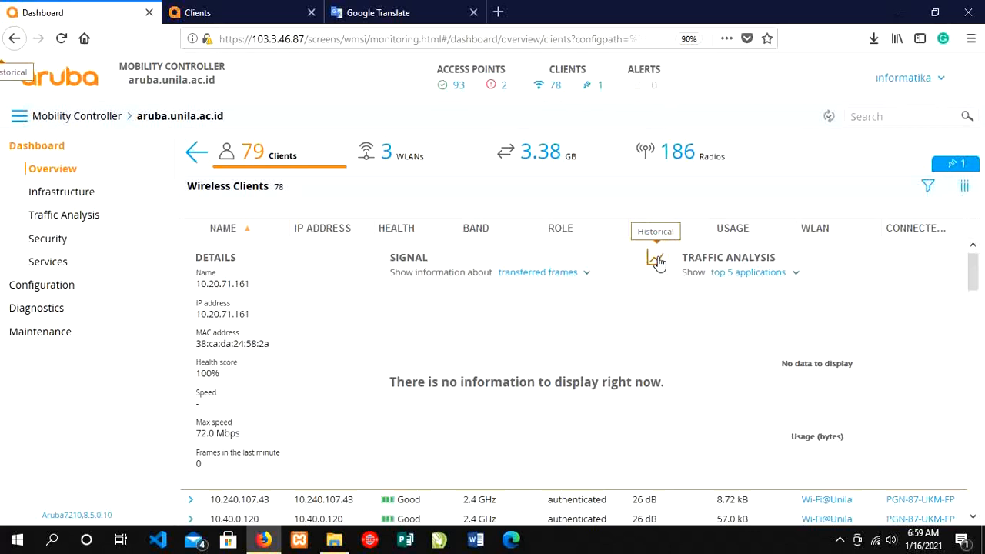
pyautogui.click(557, 274)
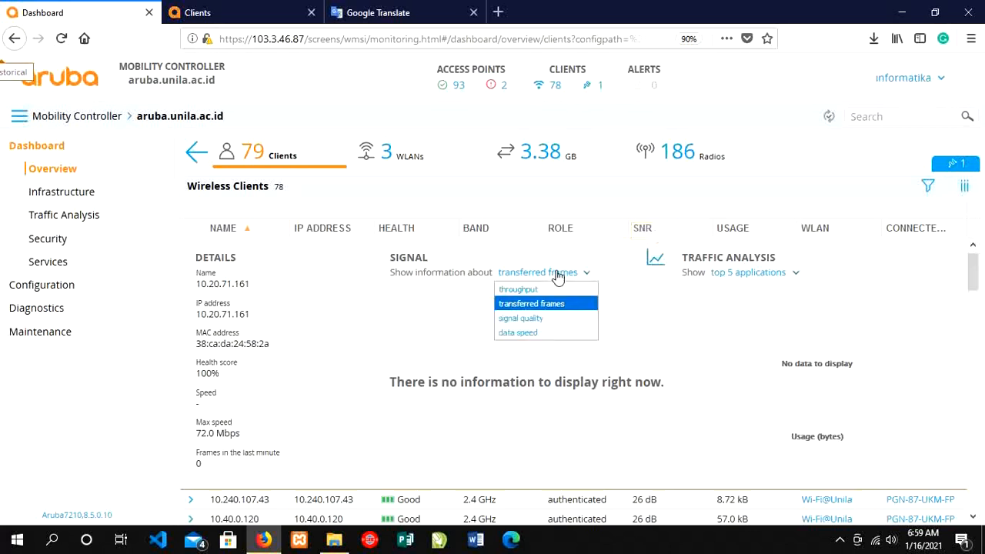
pyautogui.click(532, 320)
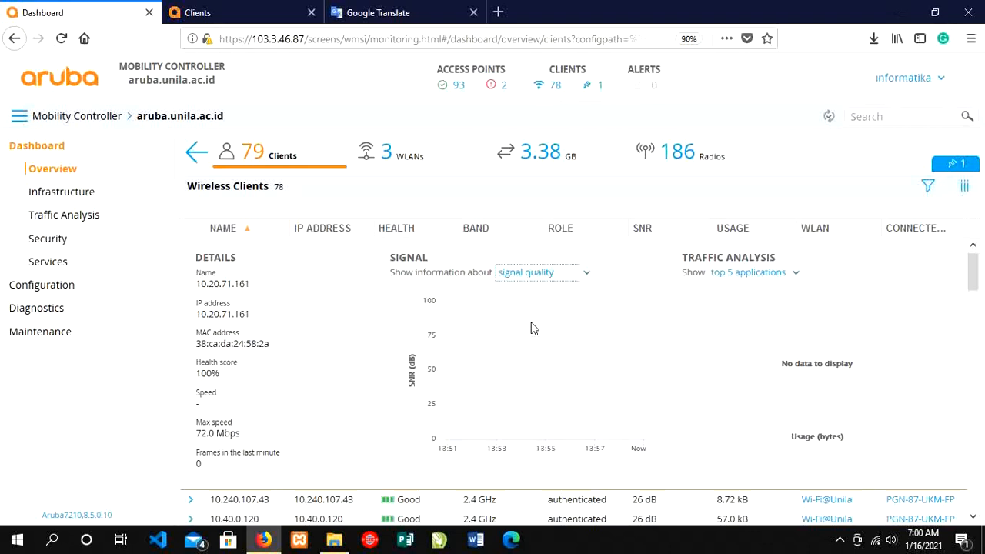
pyautogui.scroll(-1, 531, 329)
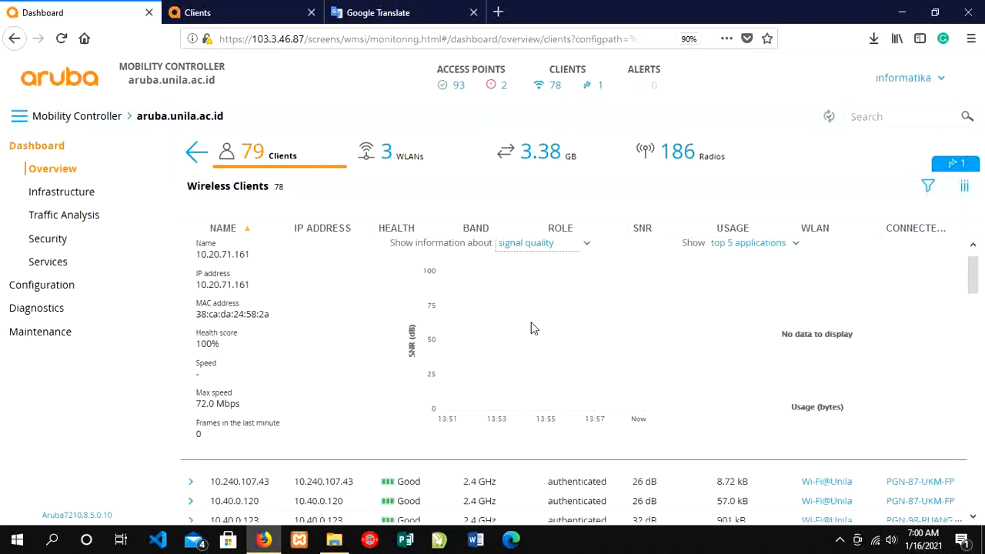
pyautogui.scroll(2, 526, 319)
pyautogui.moveTo(447, 460)
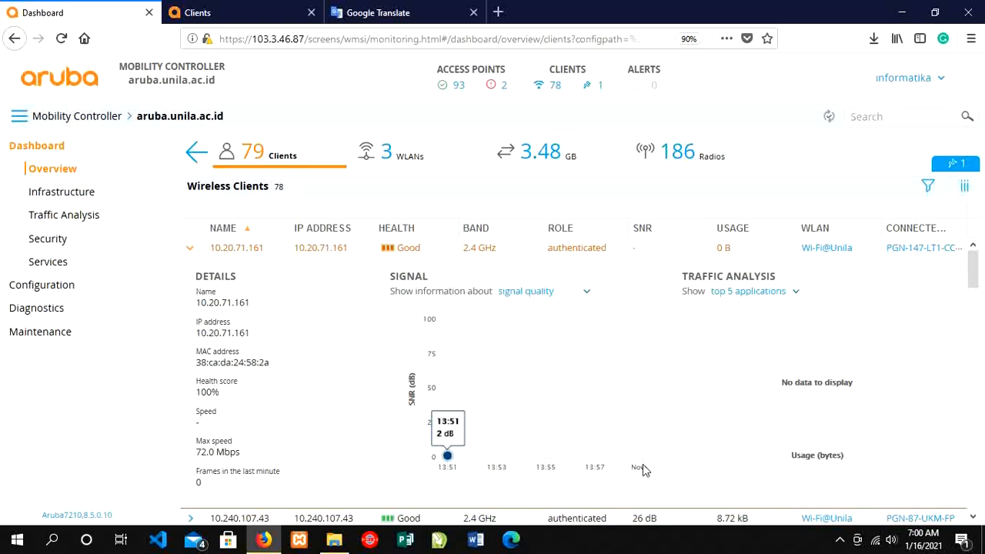
# Show data speed in the client's Signal chart, and switch its Traffic Analysis from top 5 applications to top 5 destinations.
pyautogui.click(546, 292)
pyautogui.click(546, 360)
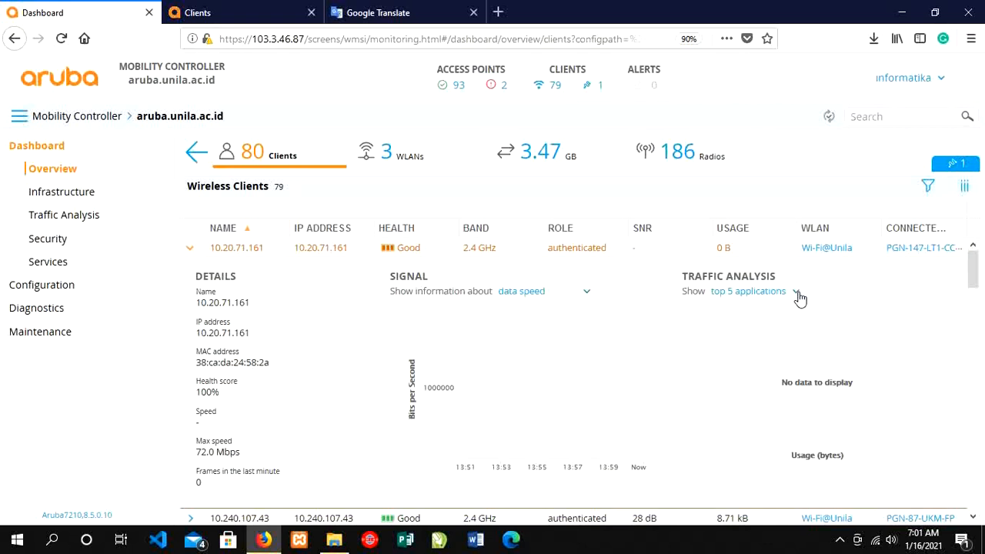
pyautogui.click(798, 294)
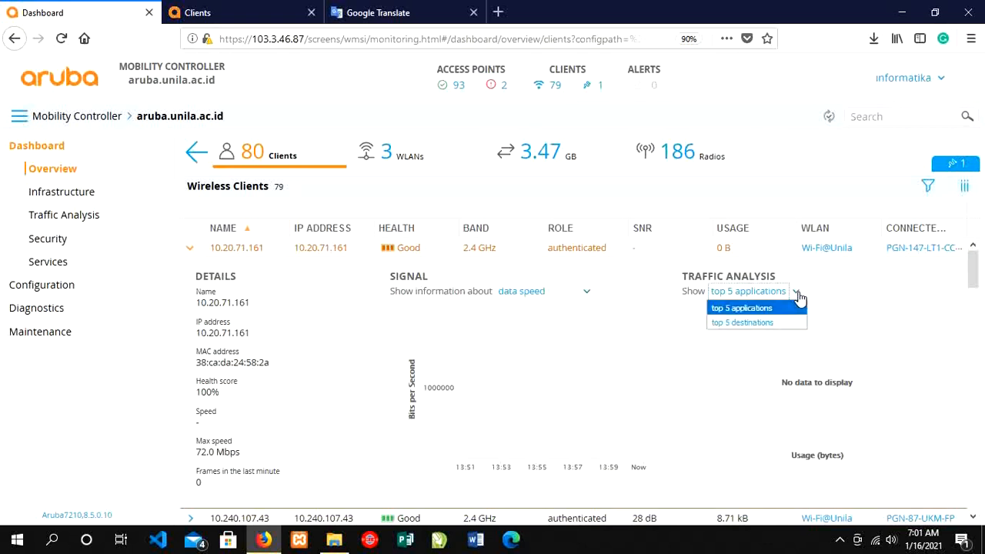
pyautogui.click(753, 312)
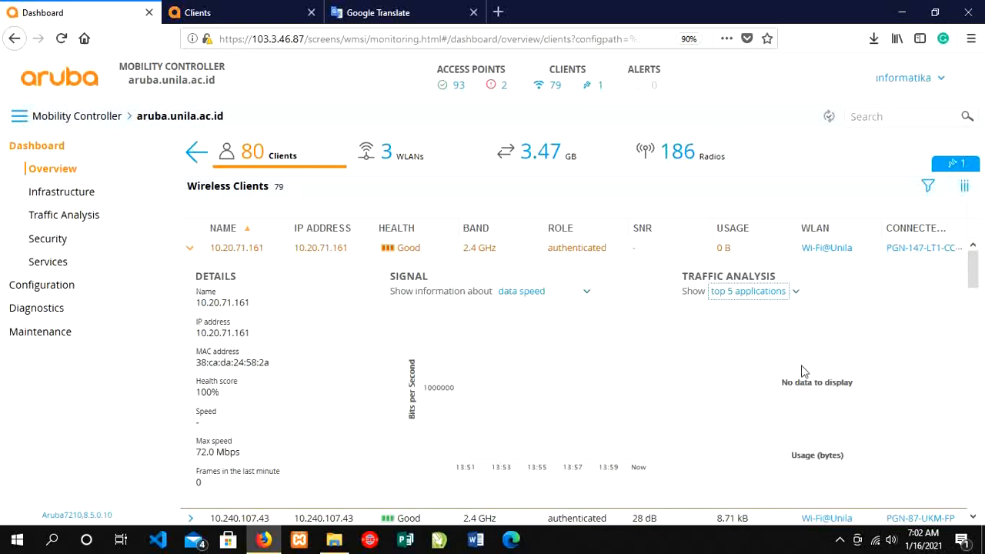
pyautogui.click(772, 294)
pyautogui.click(765, 324)
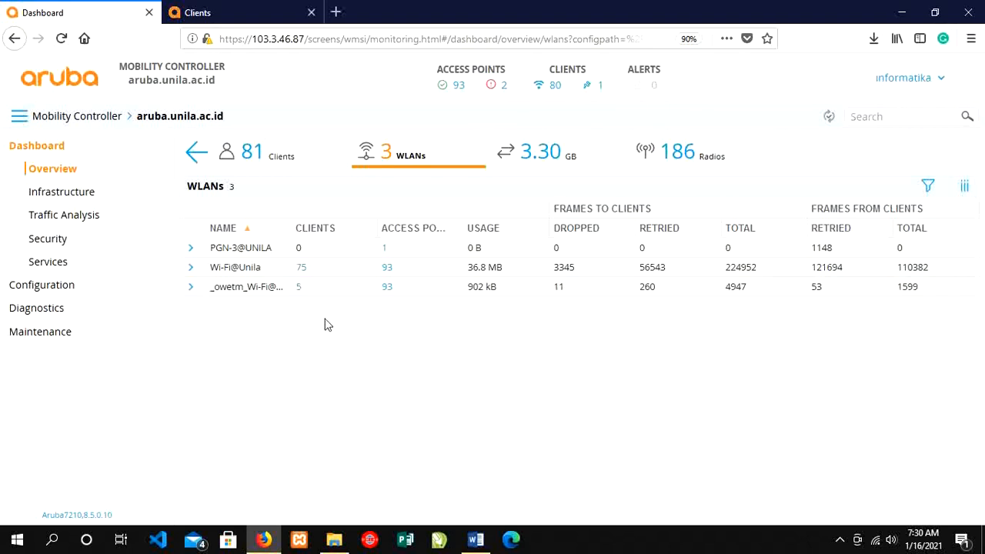
# Expand the Wi-Fi@Unila details in the WLANs list and check the Usage chart's view options, keeping client health.
pyautogui.click(189, 273)
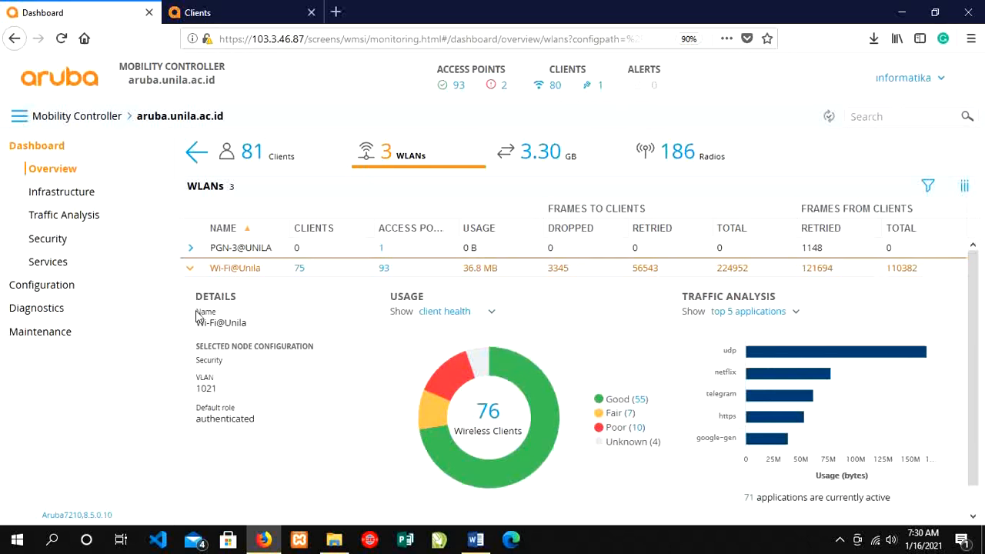
pyautogui.scroll(-1, 225, 413)
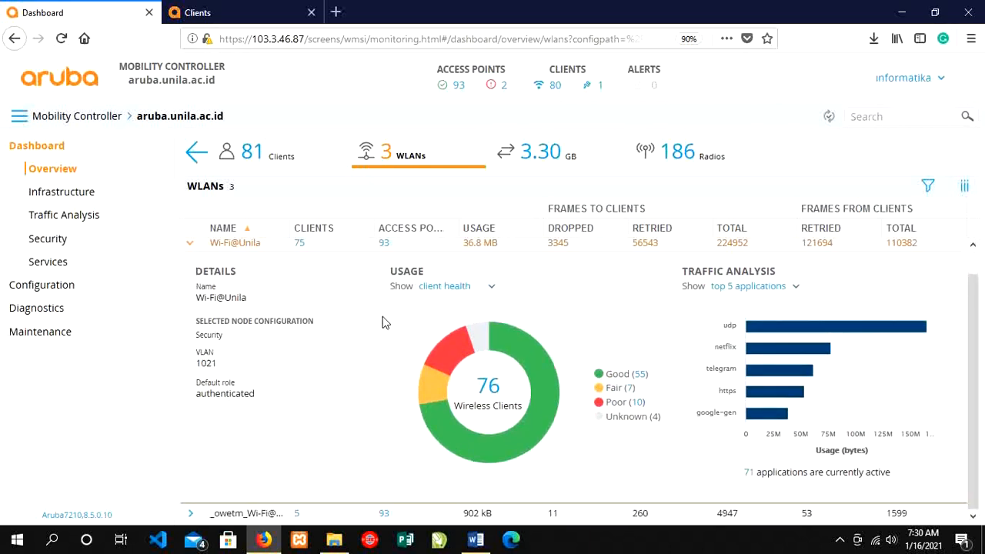
pyautogui.click(454, 286)
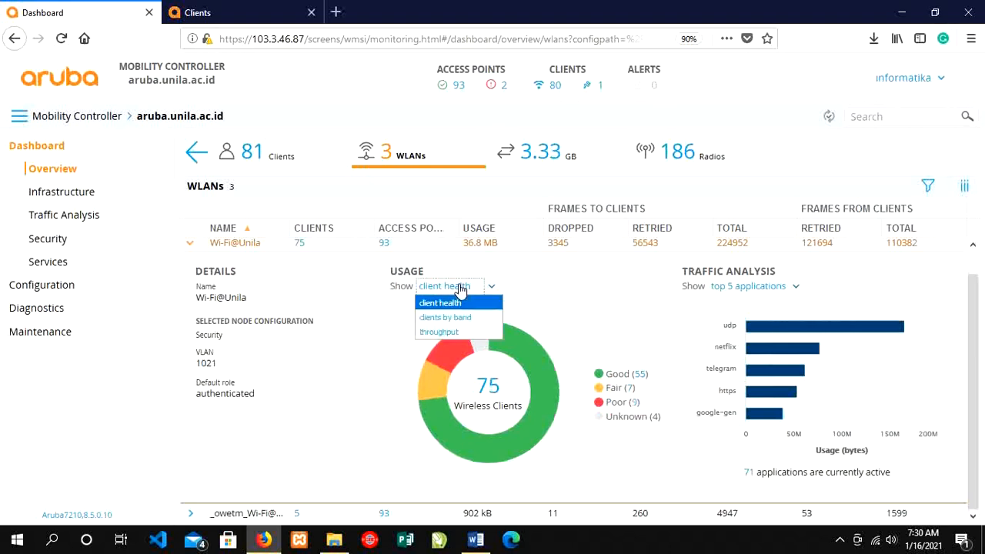
pyautogui.click(460, 288)
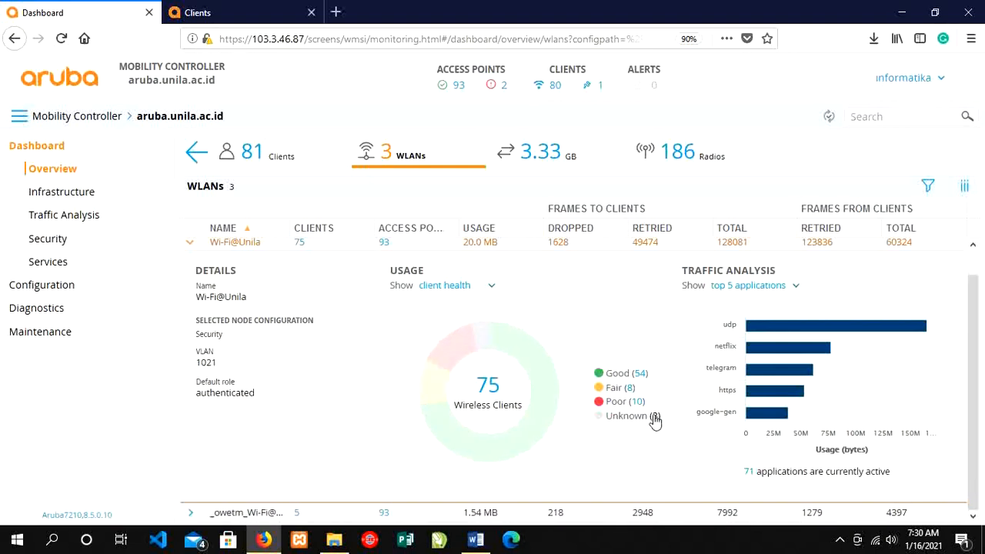
# Show the Wi-Fi@Unila usage as clients by band, and switch it to throughput to inspect the points along the graph.
pyautogui.click(478, 291)
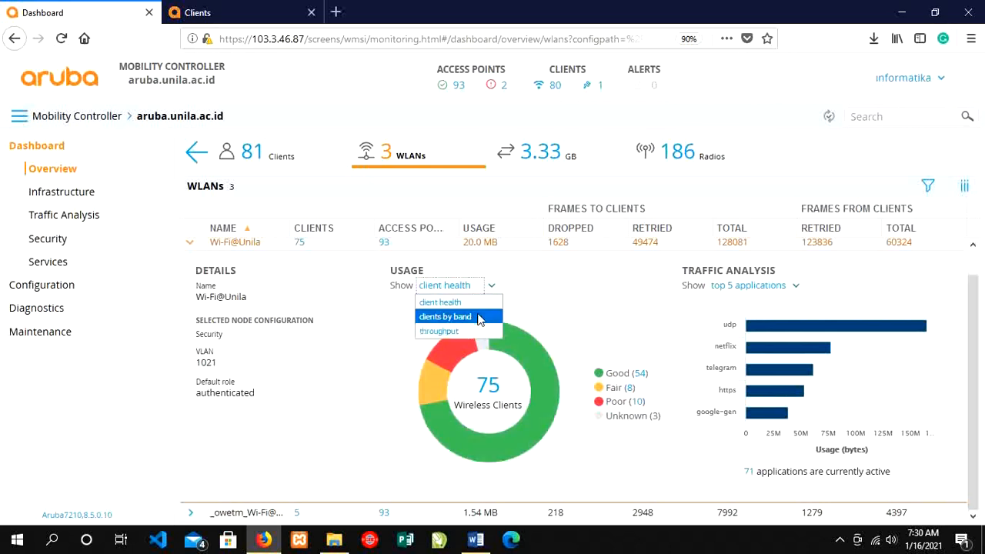
pyautogui.click(477, 317)
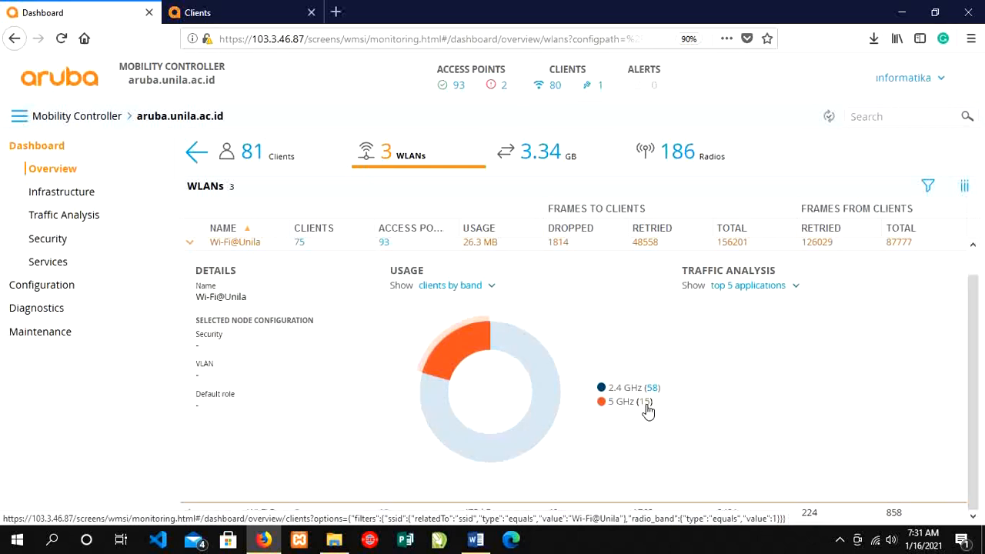
pyautogui.click(460, 286)
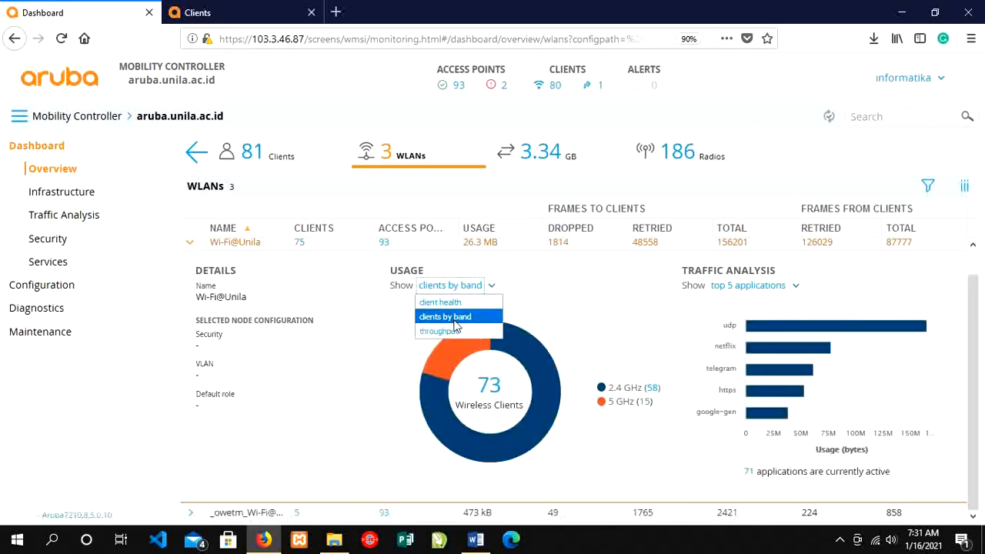
pyautogui.click(453, 331)
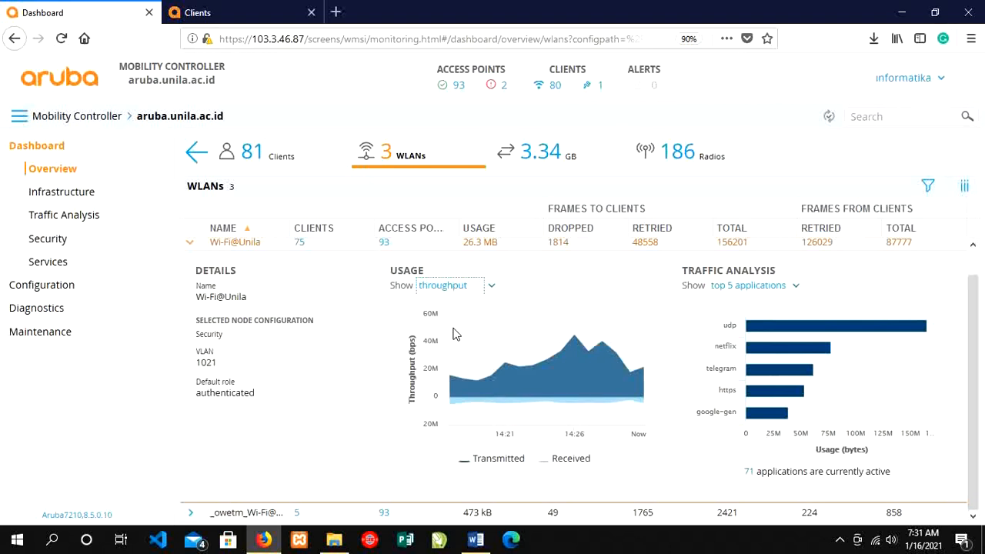
pyautogui.moveTo(460, 409)
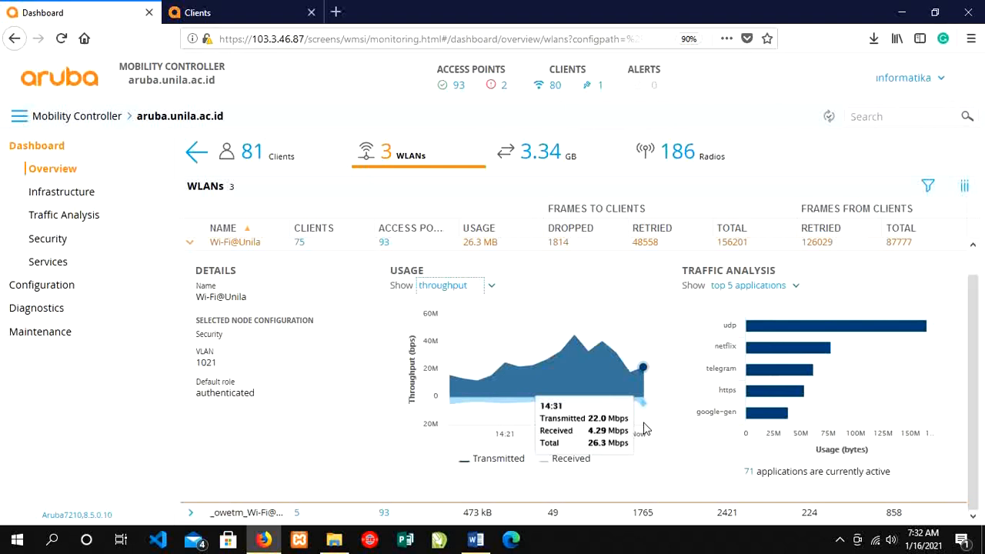
# Inspect udp among the top 5 applications of Wi-Fi@Unila, and switch Traffic Analysis to top 5 destinations to check the largest one.
pyautogui.click(732, 285)
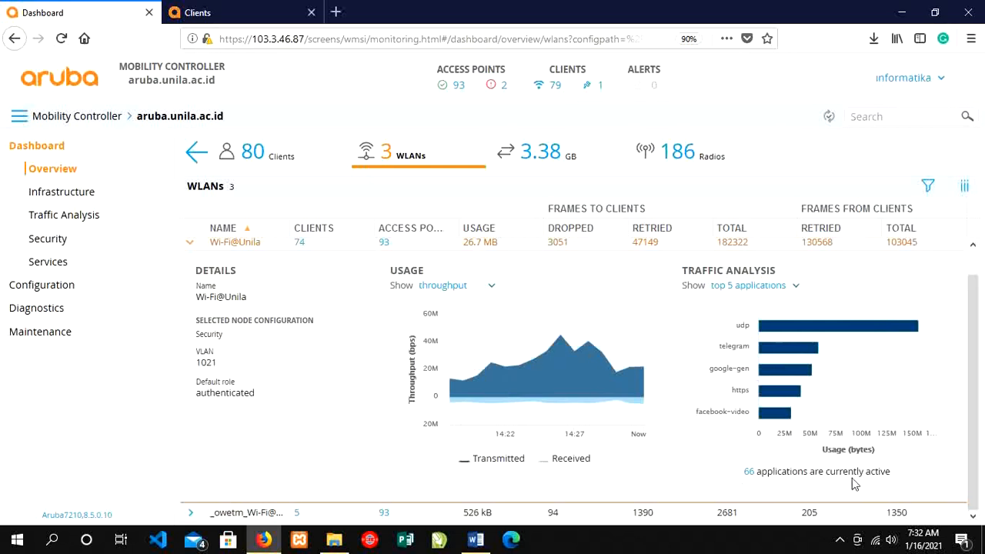
pyautogui.moveTo(812, 331)
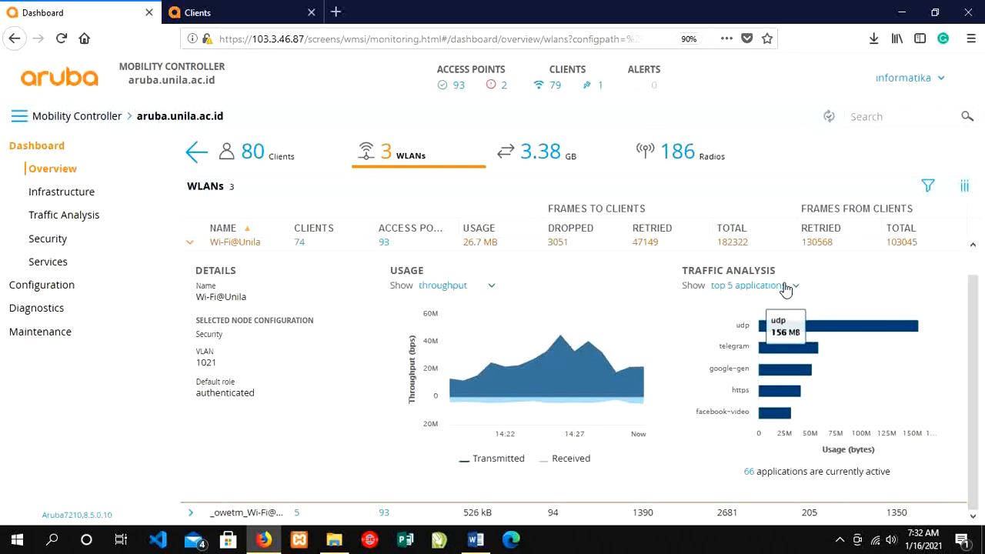
pyautogui.click(789, 286)
pyautogui.click(771, 316)
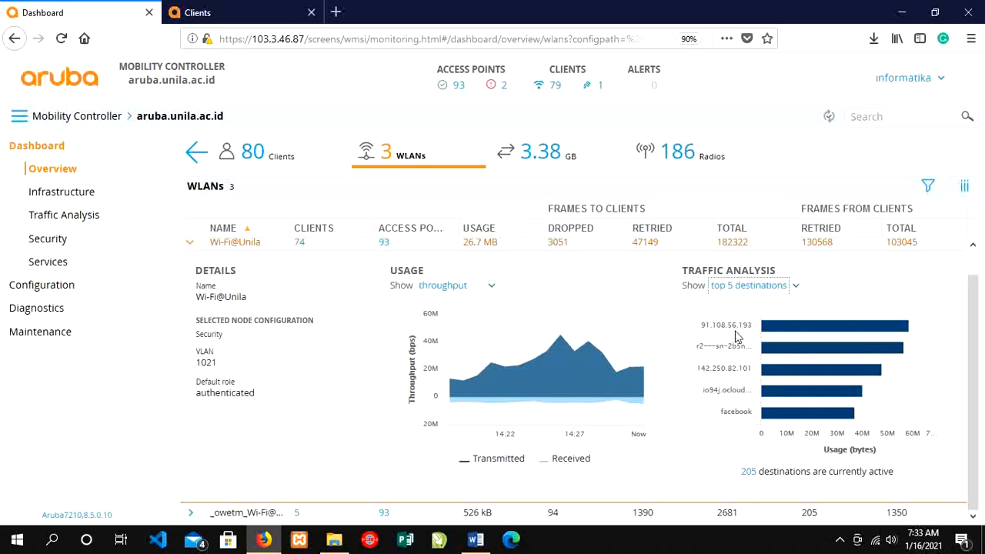
pyautogui.moveTo(801, 334)
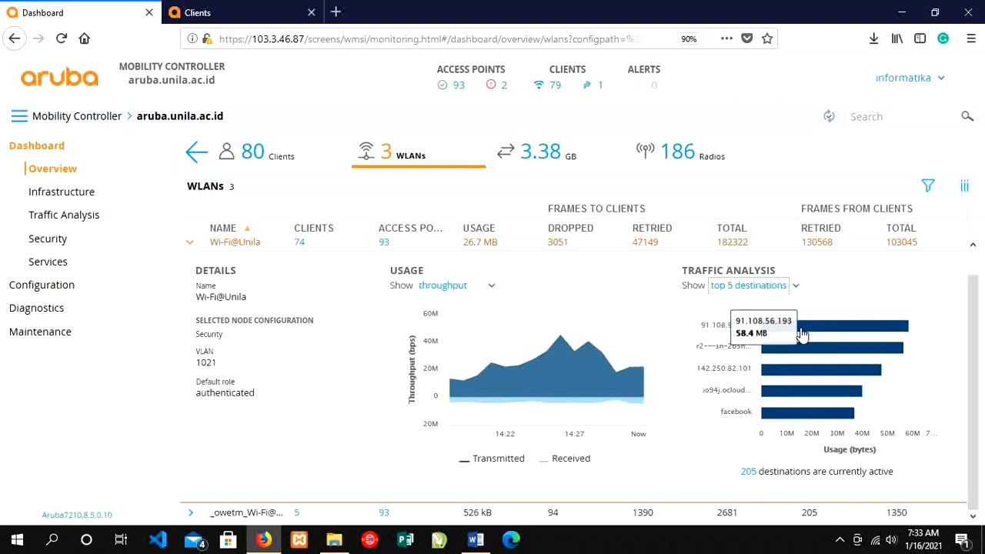
# Switch the Wi-Fi@Unila Traffic Analysis to top 5 clients and inspect the usage bar of the heaviest client.
pyautogui.click(779, 286)
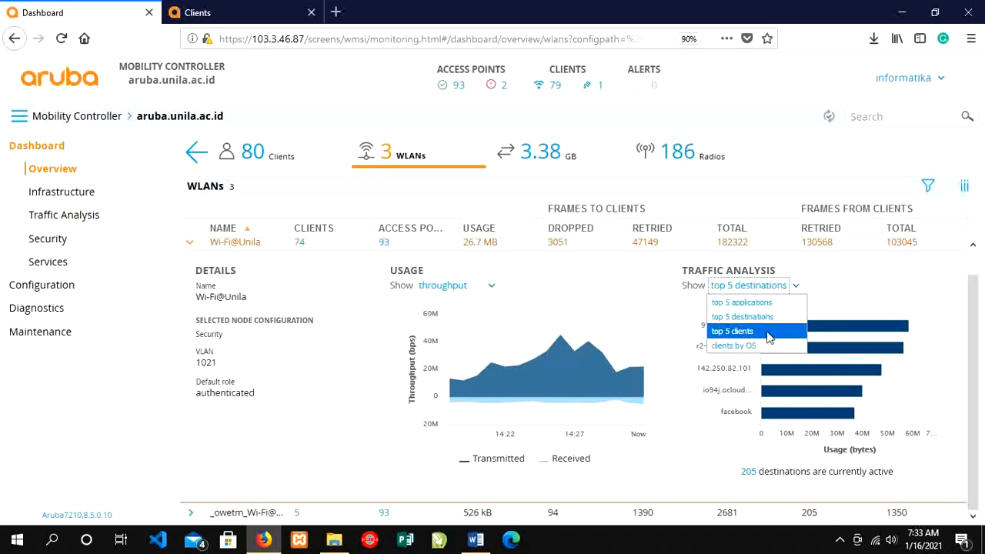
pyautogui.click(768, 333)
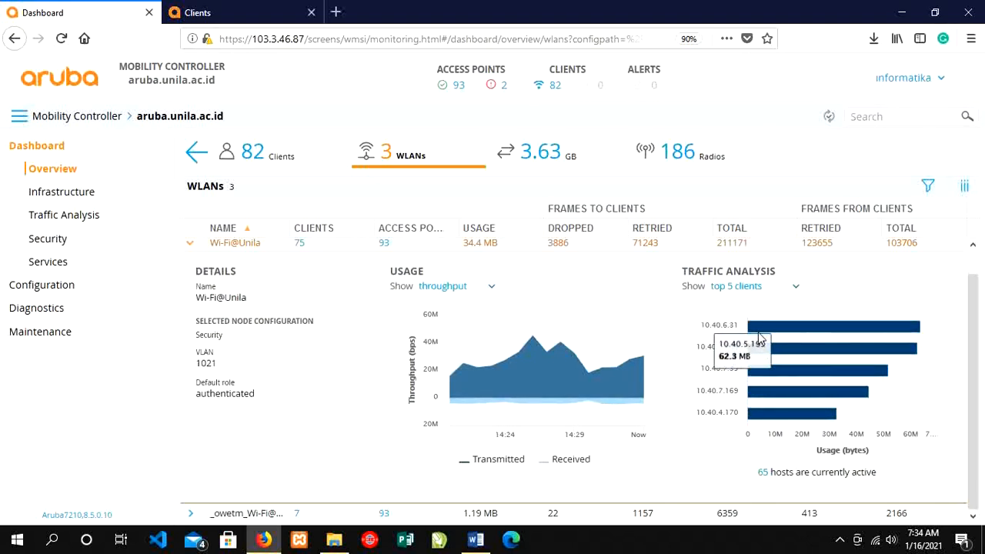
pyautogui.moveTo(760, 333)
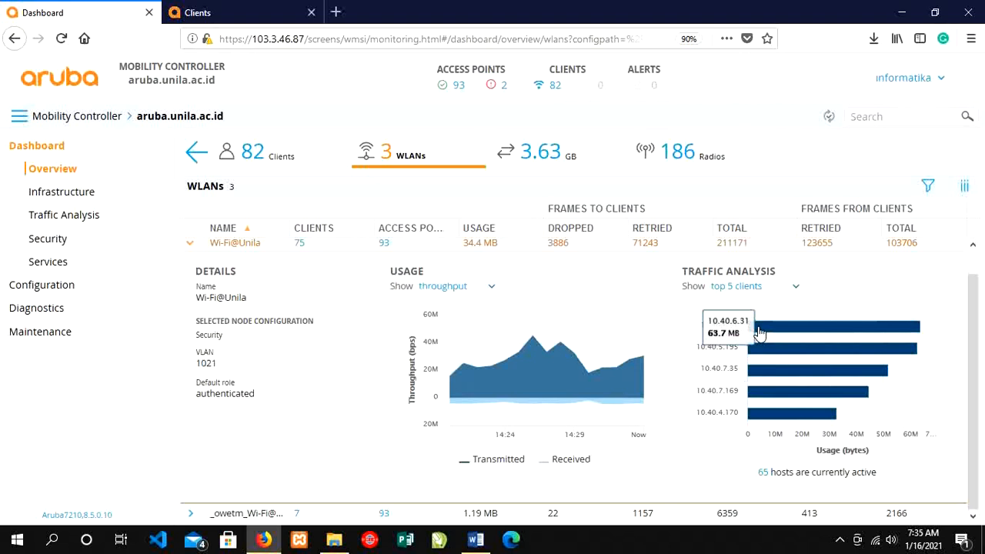
# Switch the Wi-Fi@Unila Traffic Analysis to clients by OS.
pyautogui.click(751, 286)
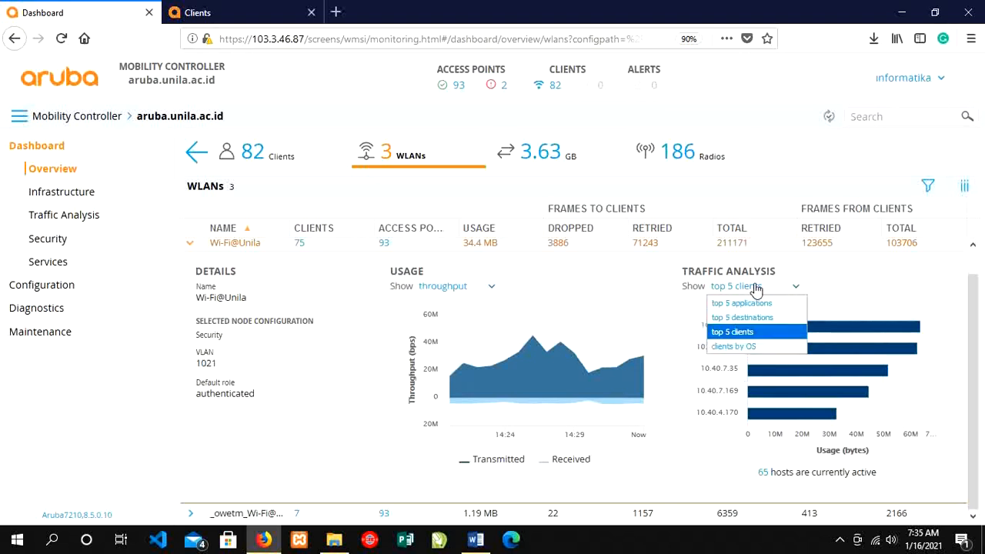
pyautogui.click(737, 347)
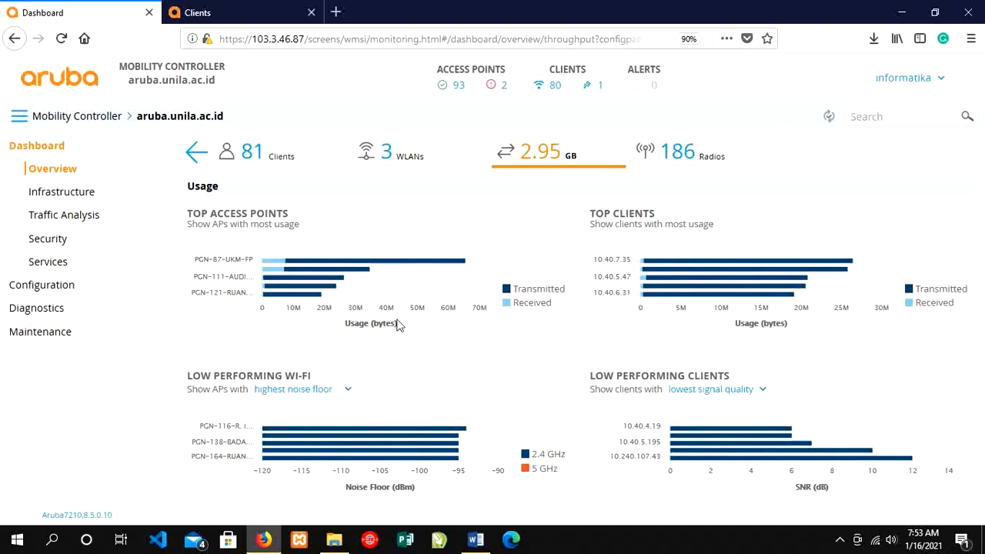
# Examine the top access points, top clients and highest noise floor charts in the Usage overview.
pyautogui.moveTo(429, 268)
pyautogui.moveTo(654, 267)
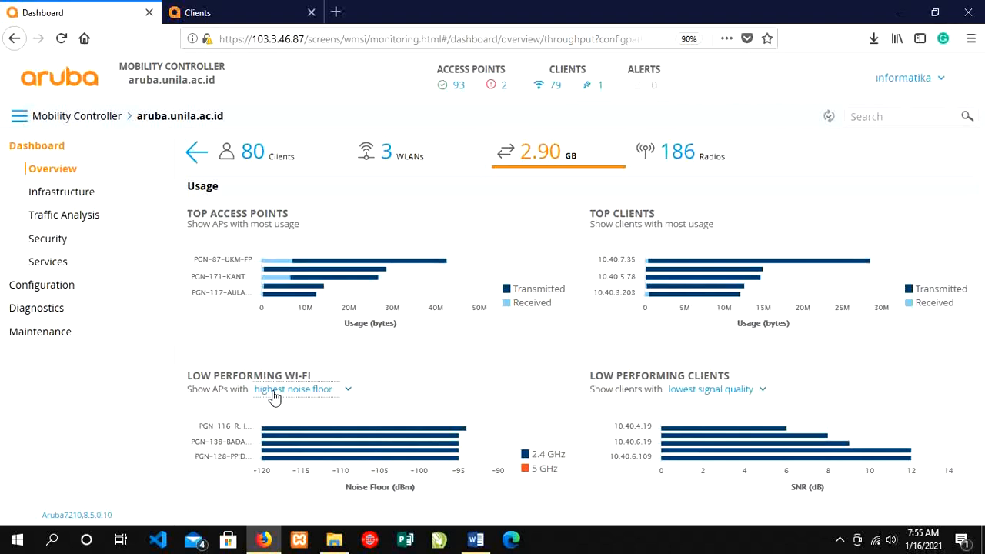
pyautogui.moveTo(275, 435)
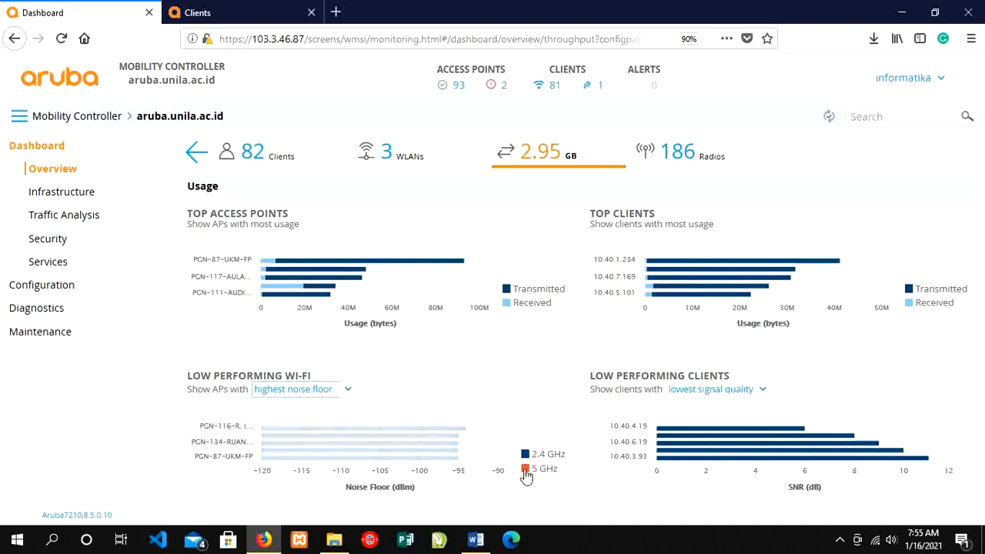
# Show low performing Wi-Fi by busiest channel and by highest interference, inspecting the top access point in each chart.
pyautogui.click(315, 390)
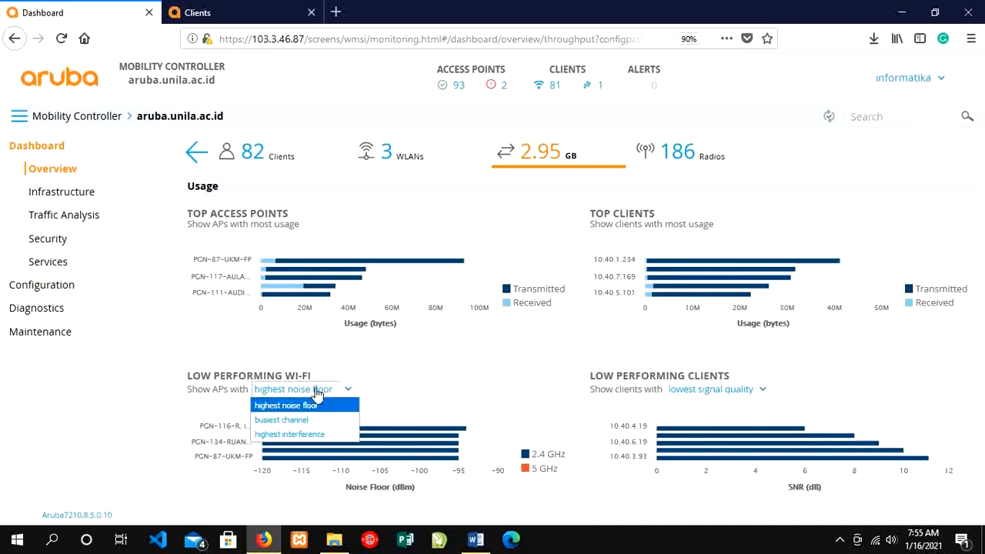
pyautogui.click(311, 420)
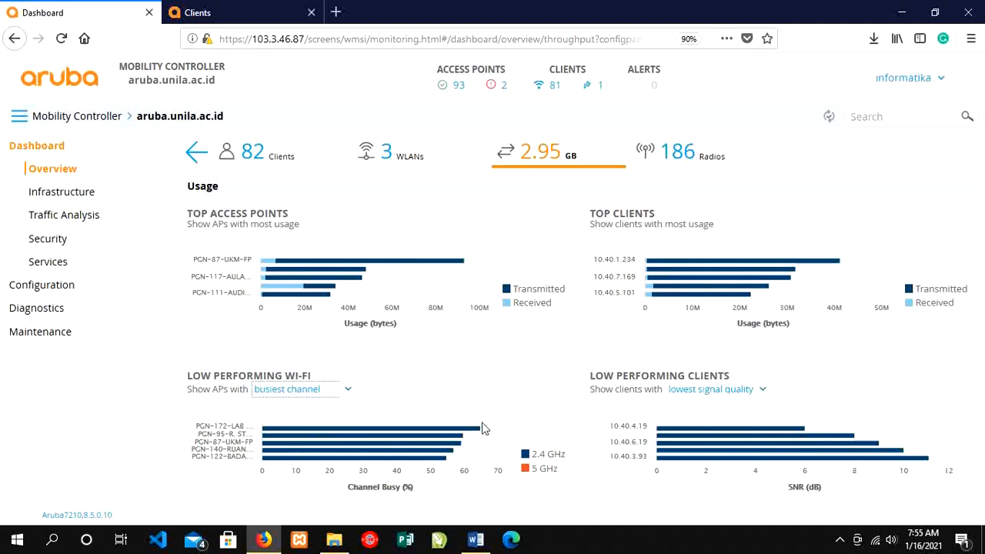
pyautogui.moveTo(476, 435)
pyautogui.click(277, 390)
pyautogui.click(287, 436)
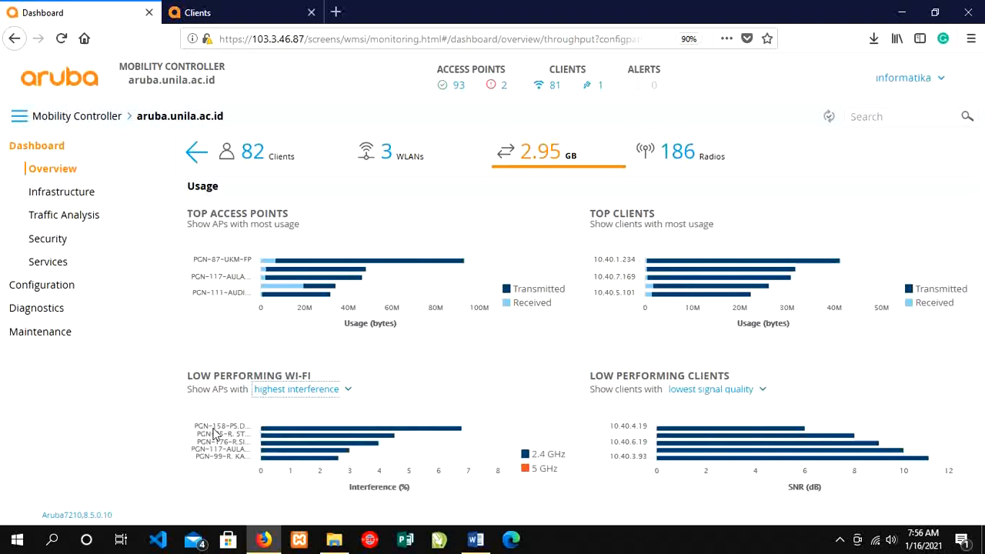
pyautogui.moveTo(274, 434)
# Check the view options for low performing clients, keeping lowest signal quality, and inspect the weakest client's bar.
pyautogui.click(729, 396)
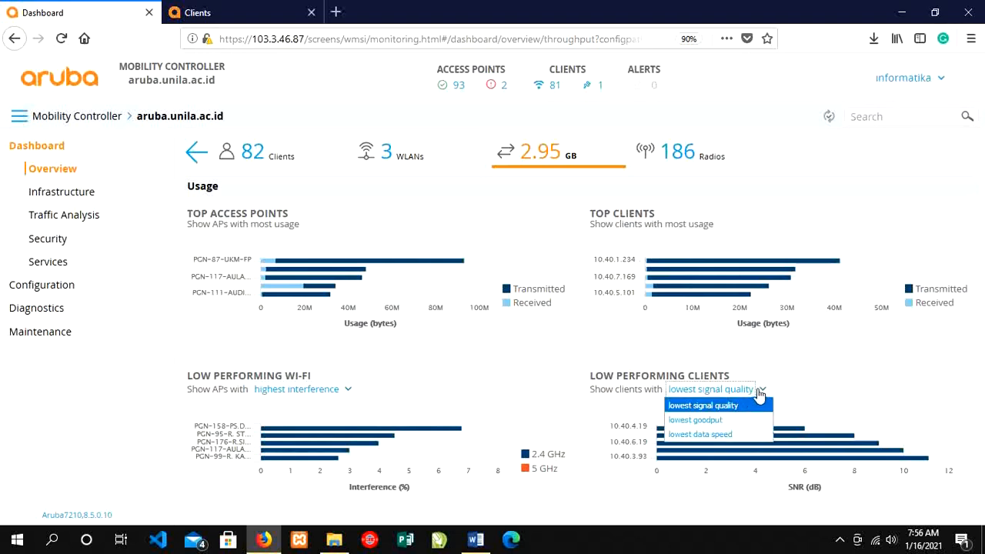
pyautogui.click(771, 386)
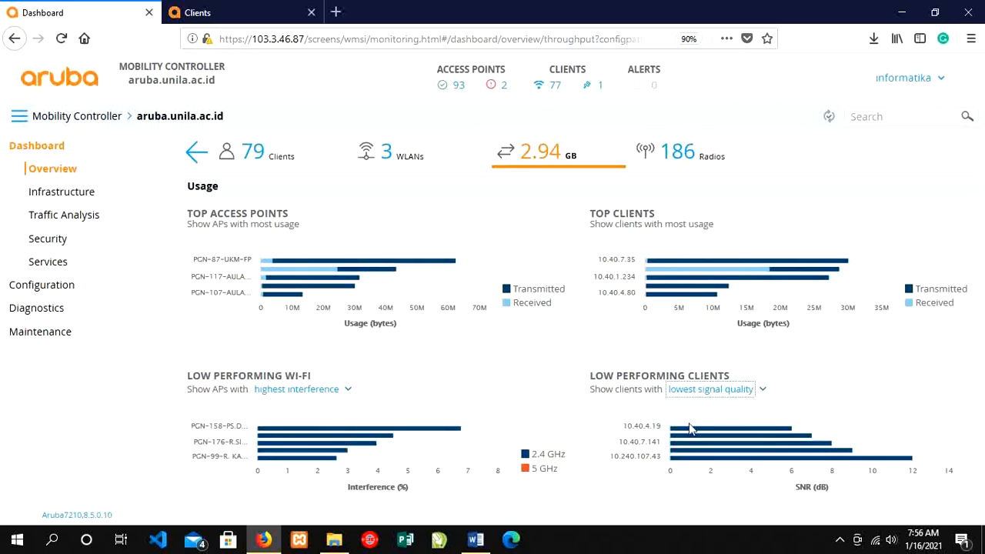
pyautogui.moveTo(677, 436)
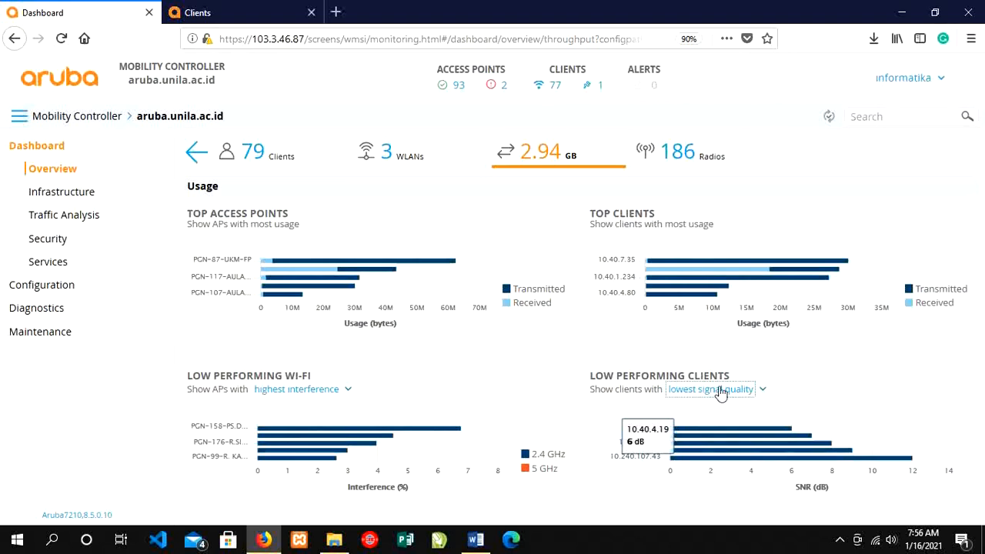
# Show low performing clients by lowest goodput, and switch the chart to lowest data speed.
pyautogui.click(715, 394)
pyautogui.click(700, 420)
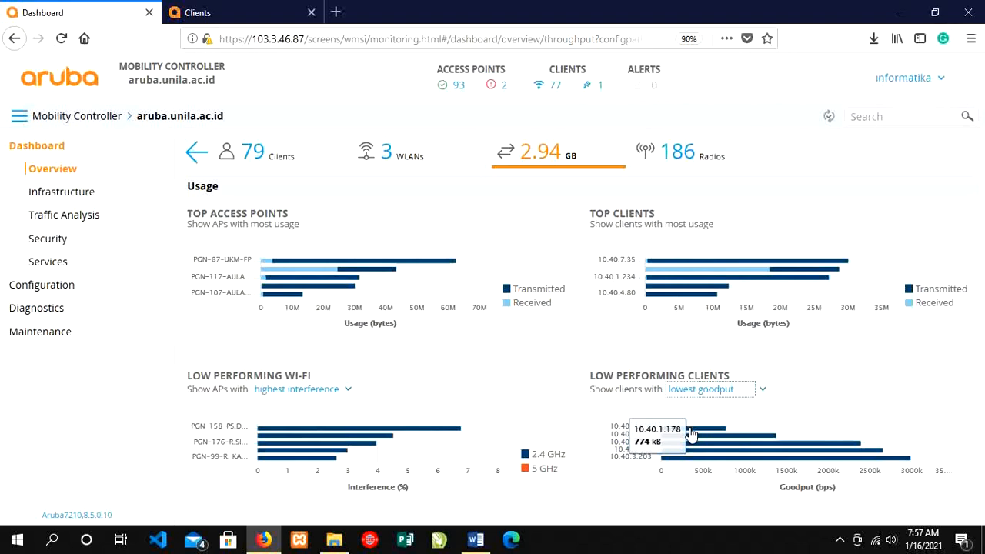
pyautogui.click(728, 390)
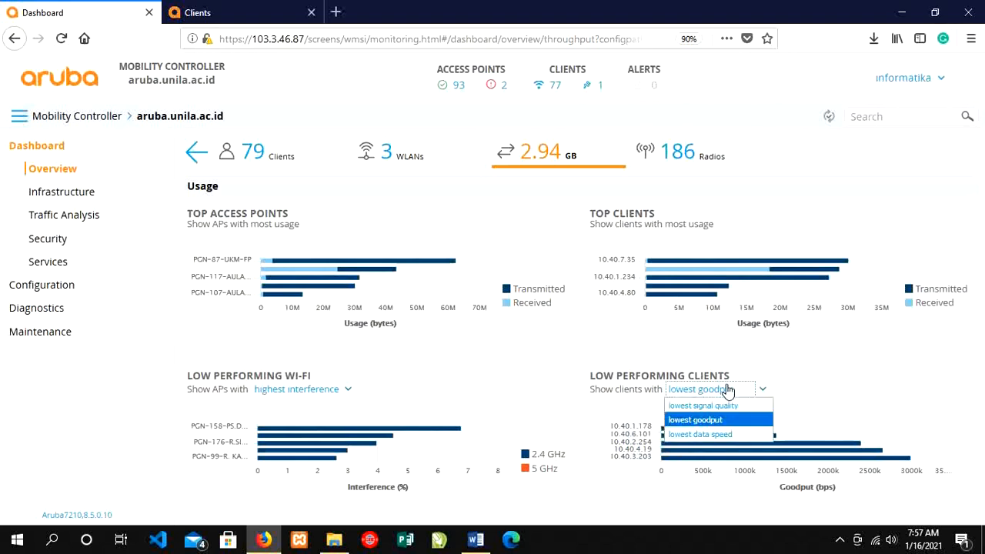
pyautogui.click(722, 436)
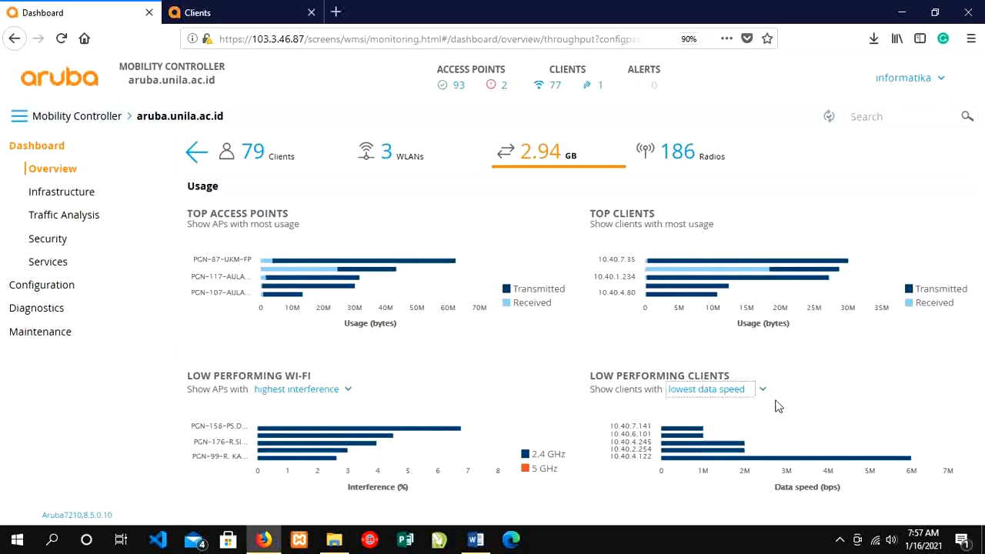
# Open the Radios list, look through it, and expand the details of the first 2.4 GHz radio, PGN-99.
pyautogui.click(695, 154)
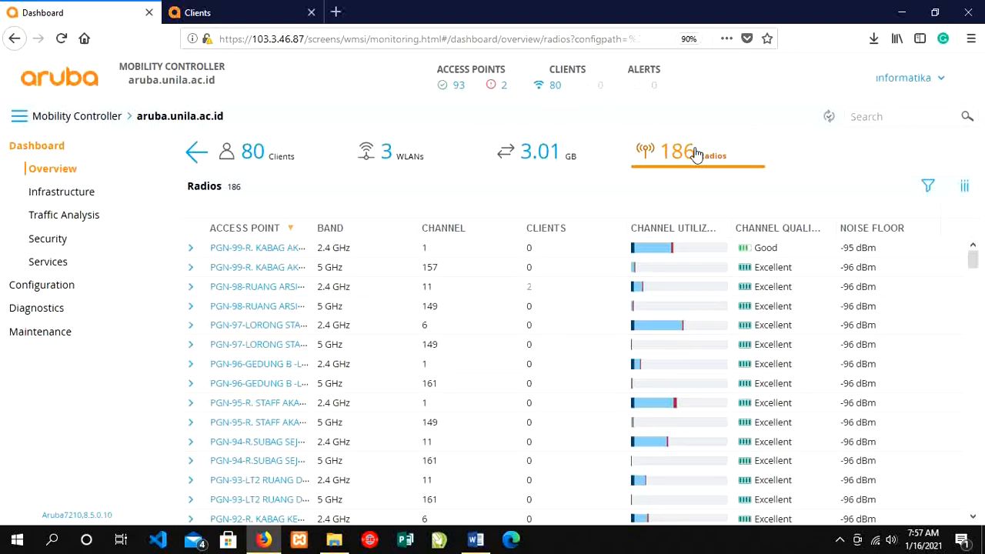
pyautogui.scroll(-2, 390, 418)
pyautogui.scroll(2, 390, 417)
pyautogui.click(189, 254)
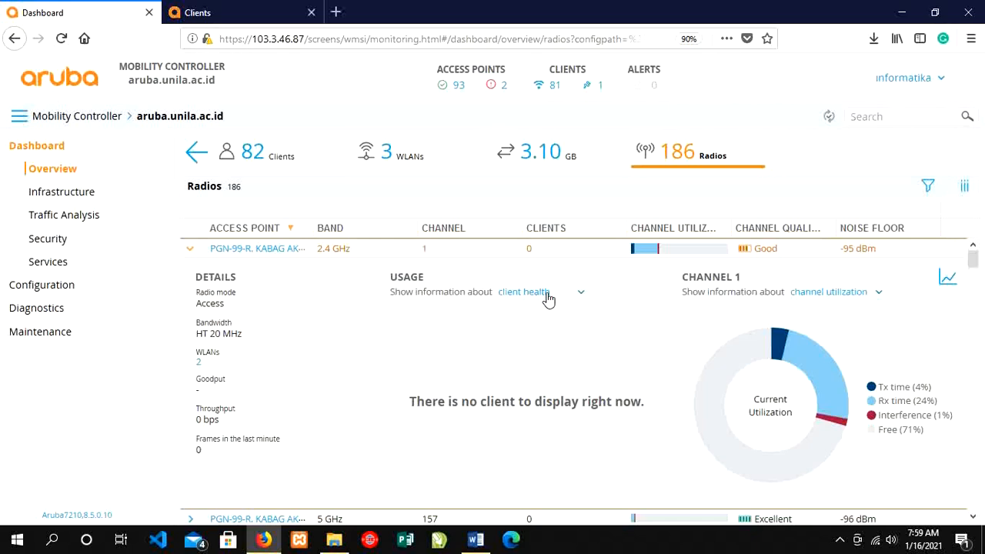
# Show the PGN-99 radio's usage as connected clients and inspect the latest point on the graph.
pyautogui.click(548, 299)
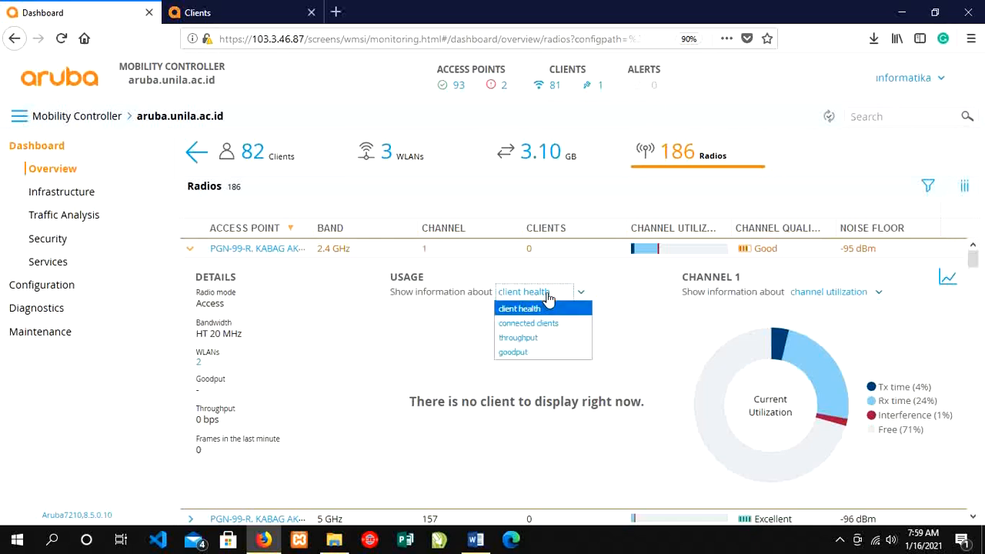
pyautogui.click(551, 324)
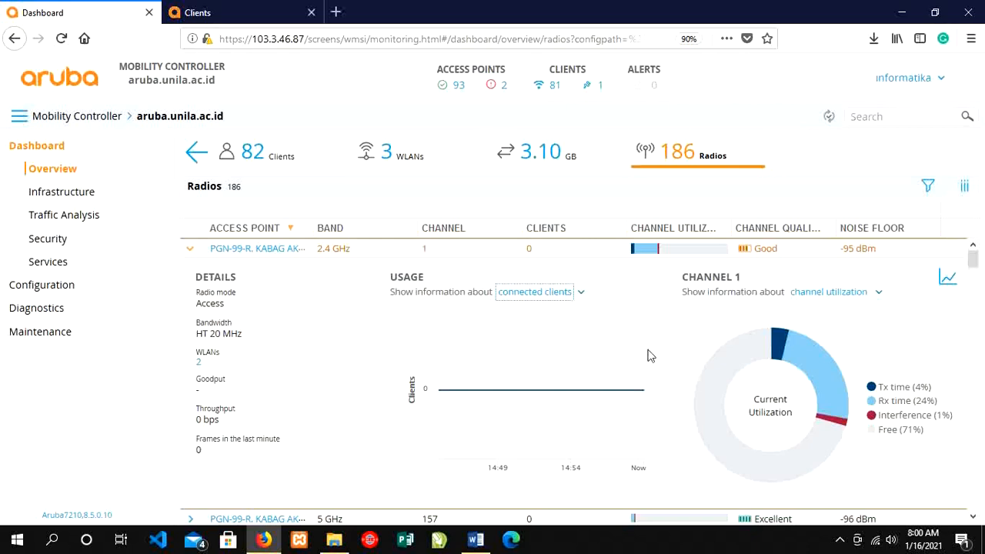
pyautogui.moveTo(648, 392)
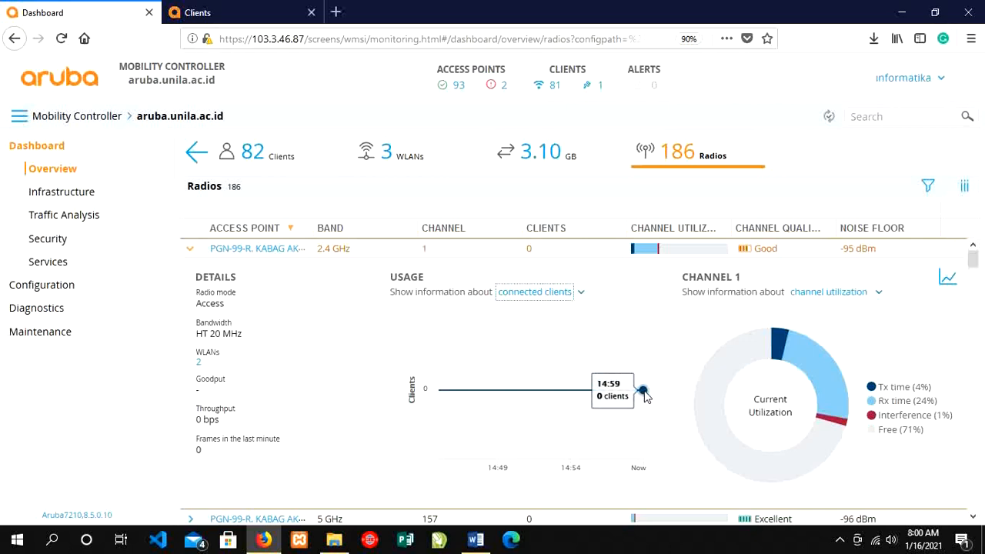
# Show the PGN-99 radio's usage as throughput, and switch it to goodput.
pyautogui.click(549, 294)
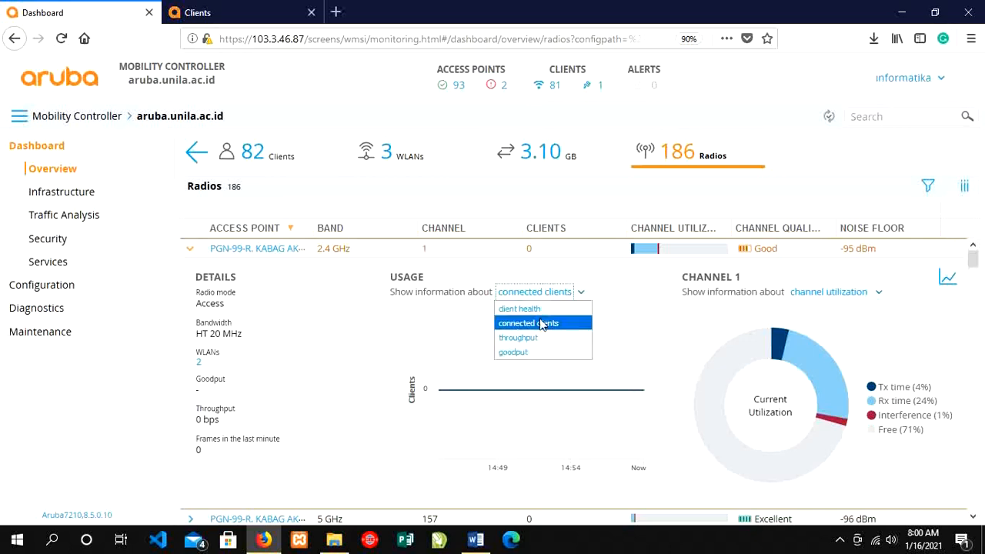
pyautogui.click(537, 343)
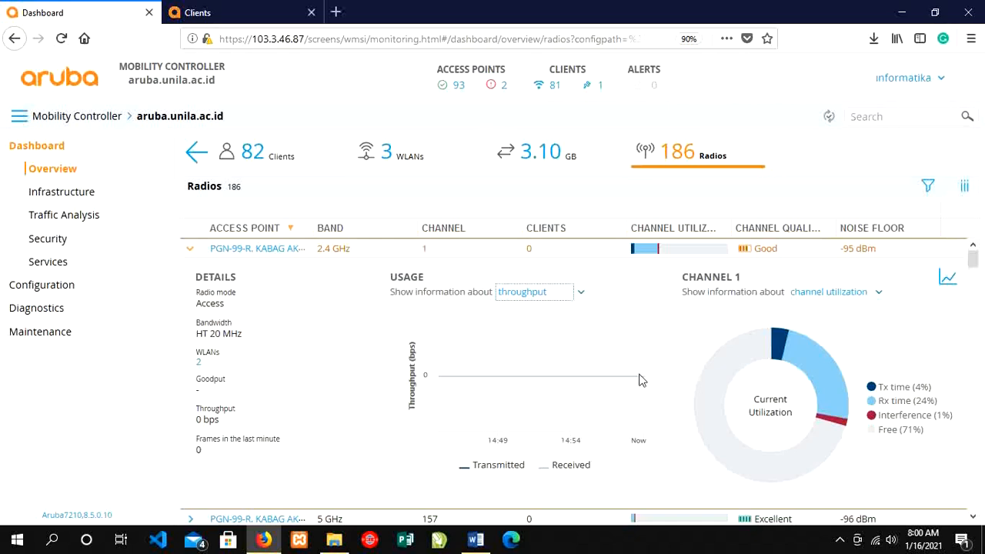
pyautogui.click(542, 292)
pyautogui.click(528, 351)
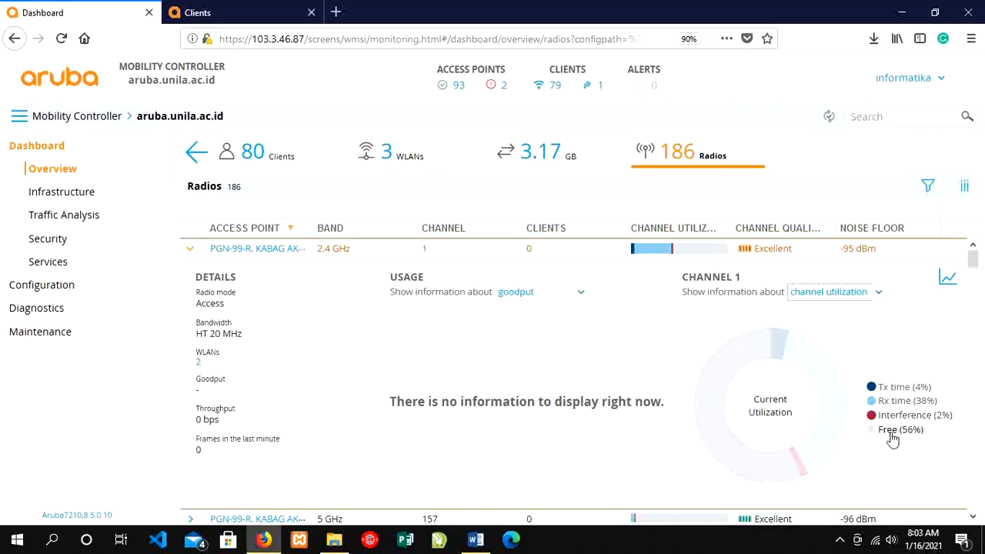
# Switch the Channel 1 information of the PGN-99 radio to noise floor and inspect the latest graph point.
pyautogui.click(835, 298)
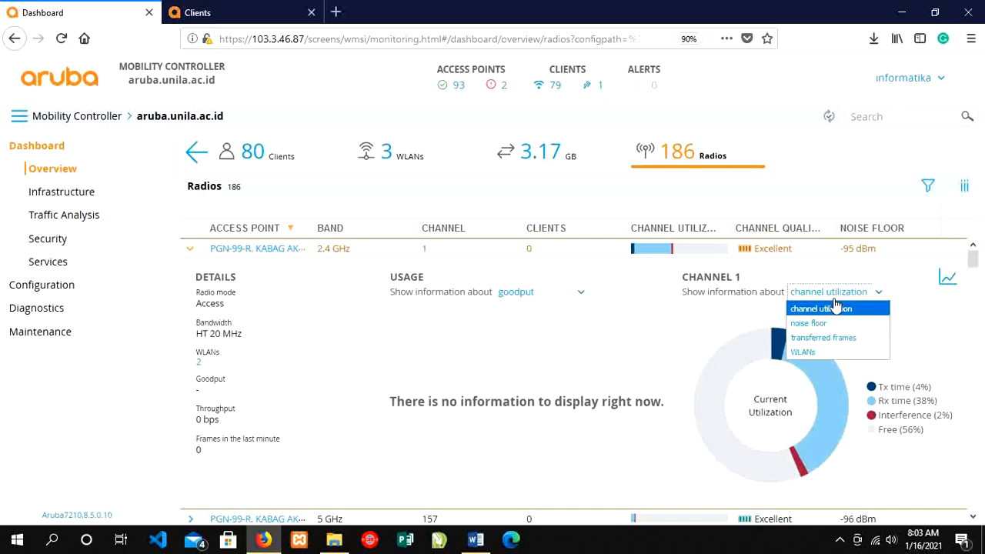
pyautogui.click(831, 328)
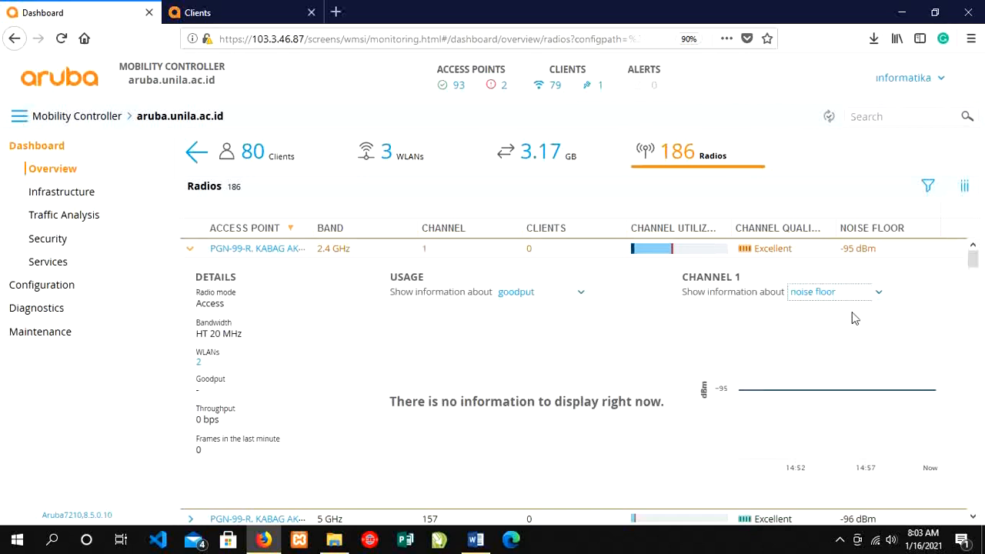
pyautogui.moveTo(937, 366)
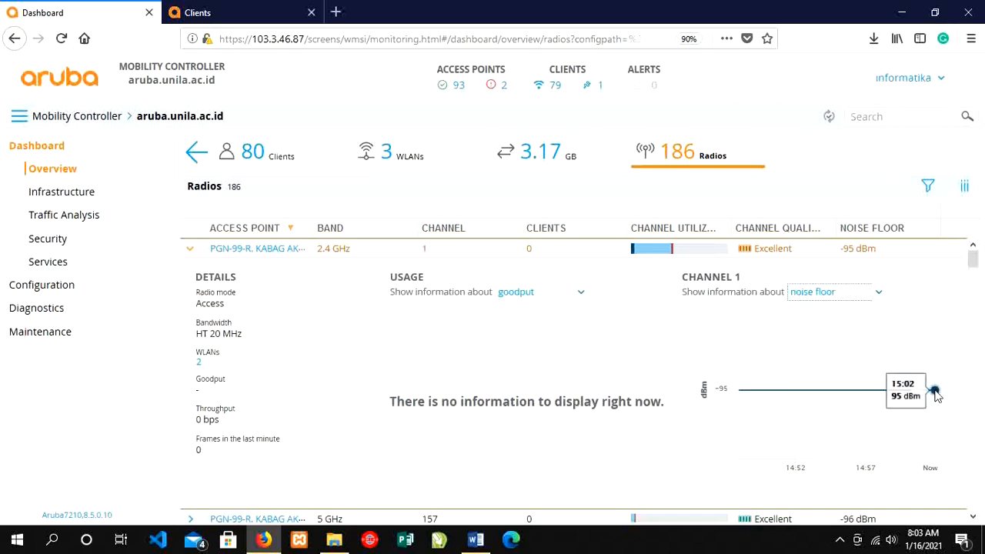
# Show the Channel 1 transferred frames, and switch to WLANs to inspect the throughput of both networks.
pyautogui.click(850, 294)
pyautogui.click(839, 341)
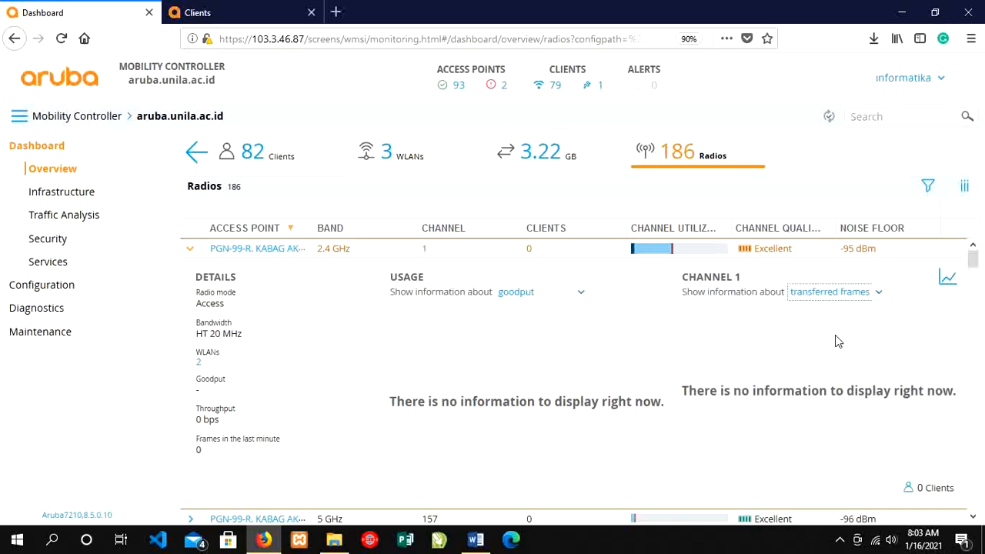
pyautogui.click(850, 294)
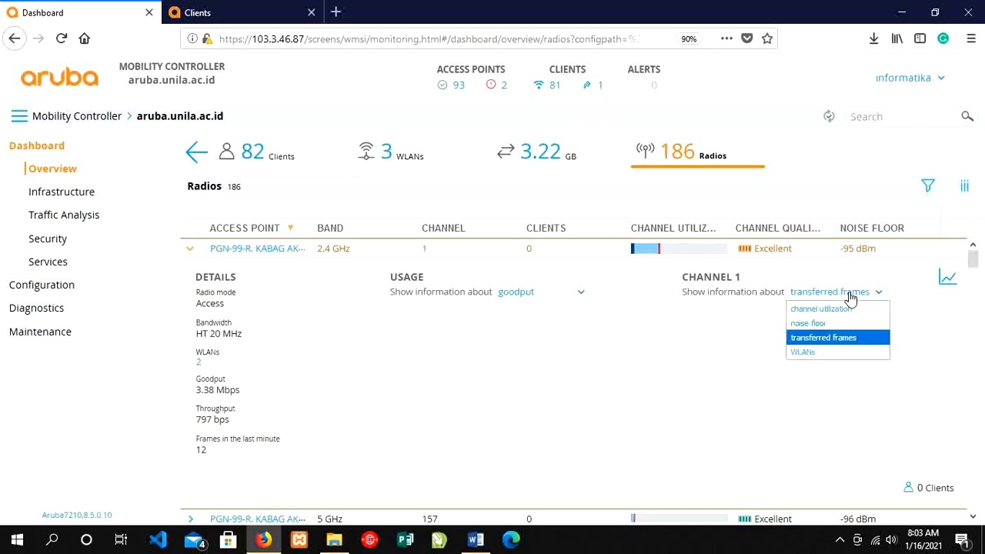
pyautogui.click(824, 354)
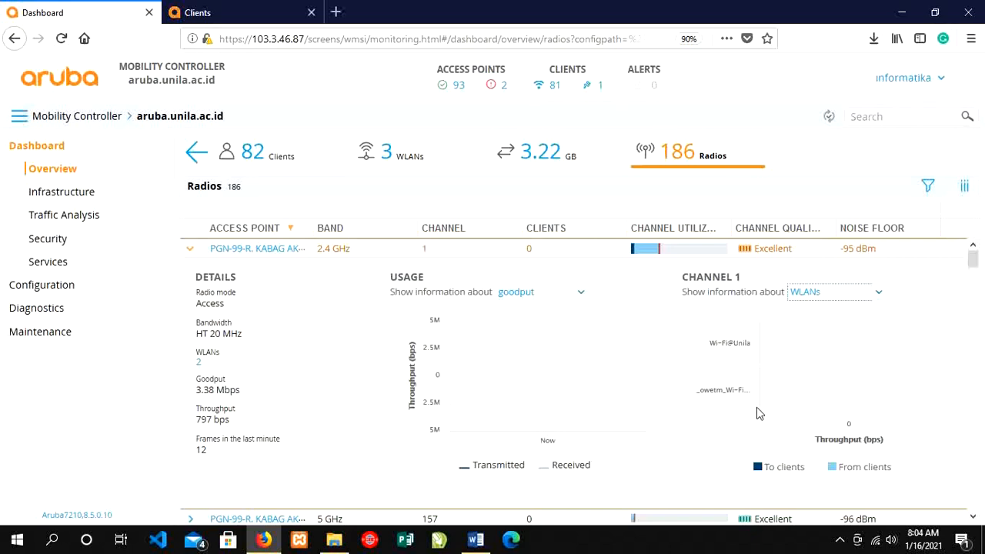
pyautogui.moveTo(764, 348)
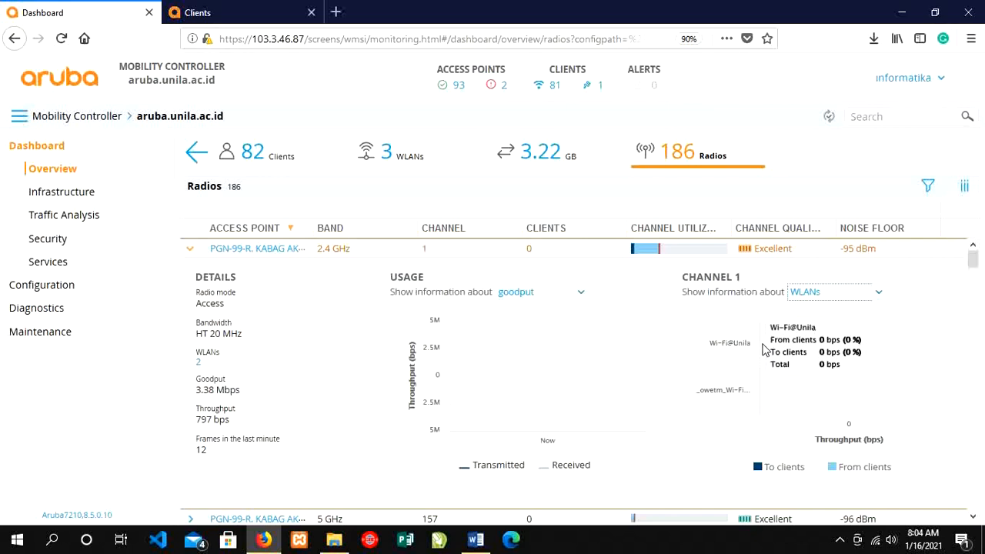
pyautogui.moveTo(764, 392)
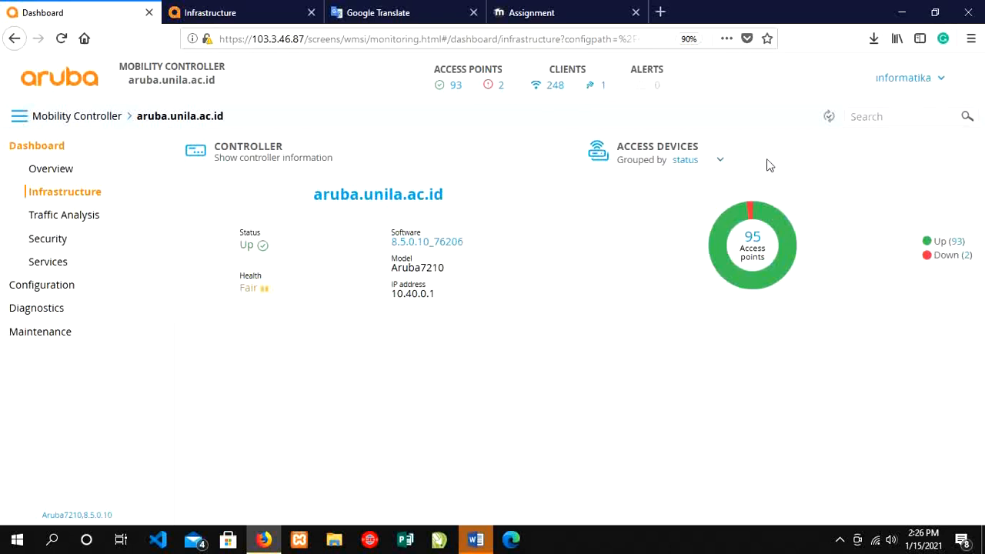
# Inspect the access devices by up status in the Infrastructure dashboard, and regroup them by AP group.
pyautogui.moveTo(784, 243)
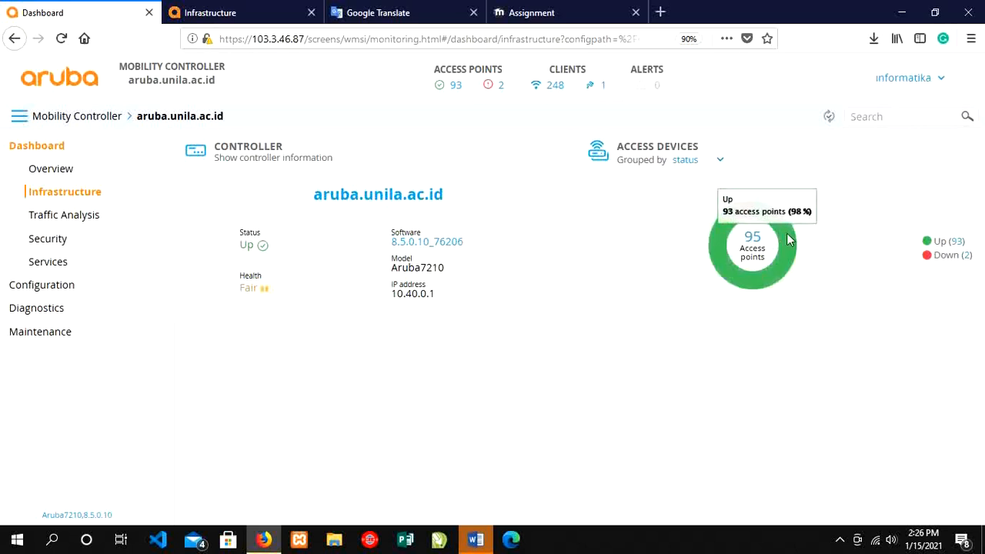
pyautogui.click(711, 164)
pyautogui.click(712, 165)
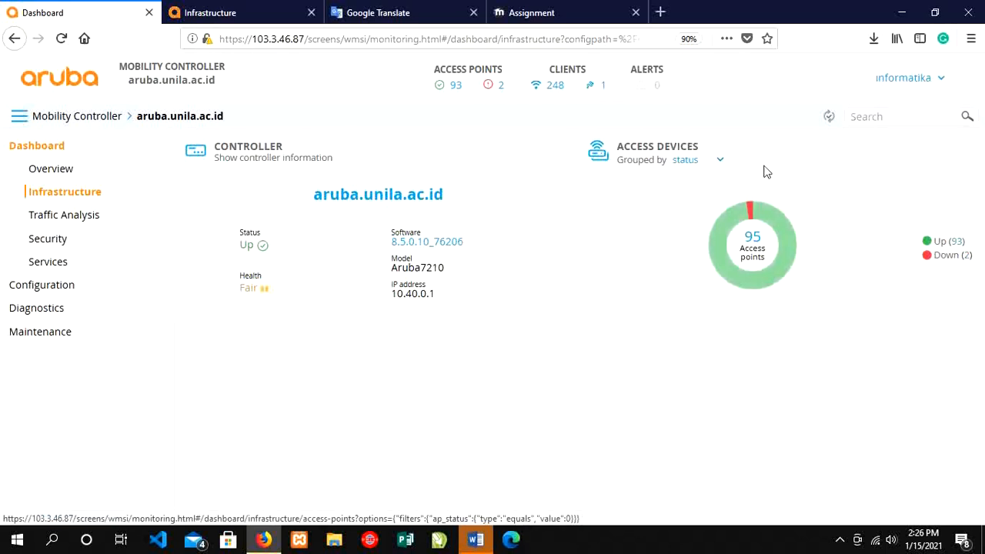
pyautogui.click(698, 160)
pyautogui.click(692, 194)
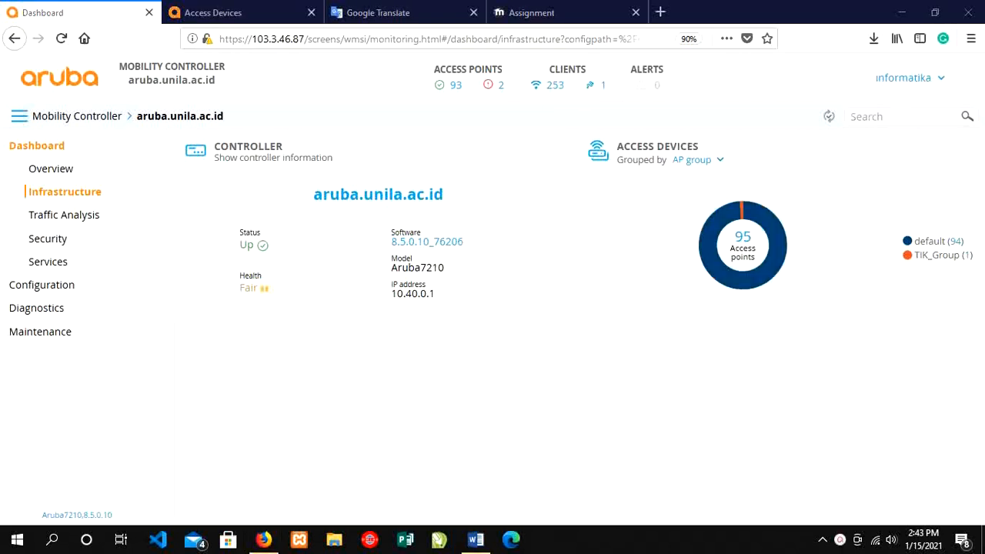
# Open the controller information for aruba.unila.ac.id and inspect its system details and individual ports.
pyautogui.click(195, 156)
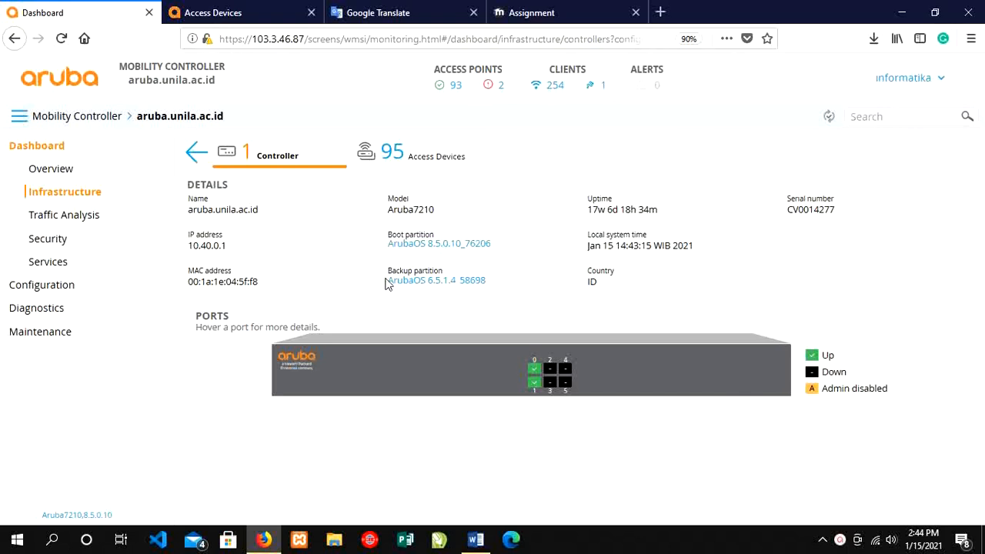
pyautogui.moveTo(630, 216)
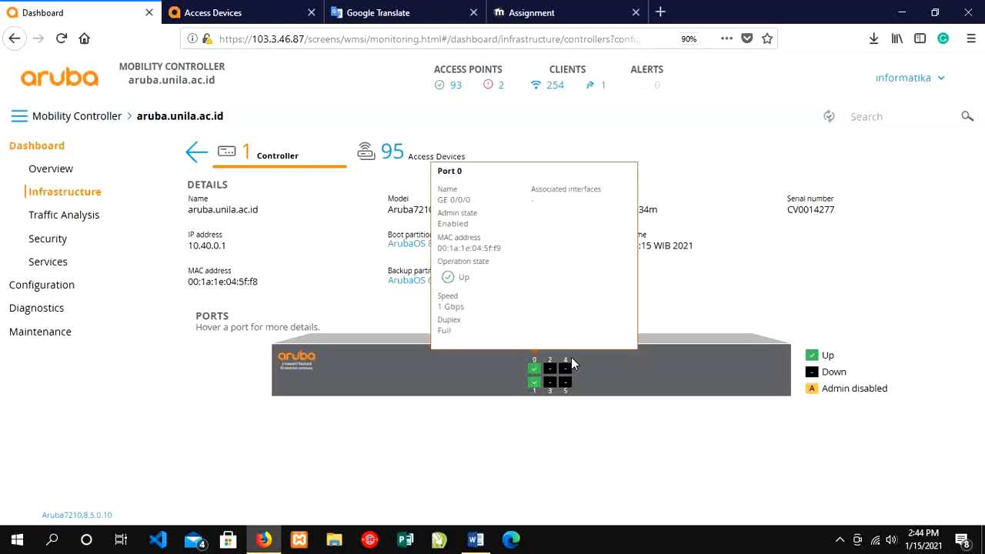
pyautogui.moveTo(551, 392)
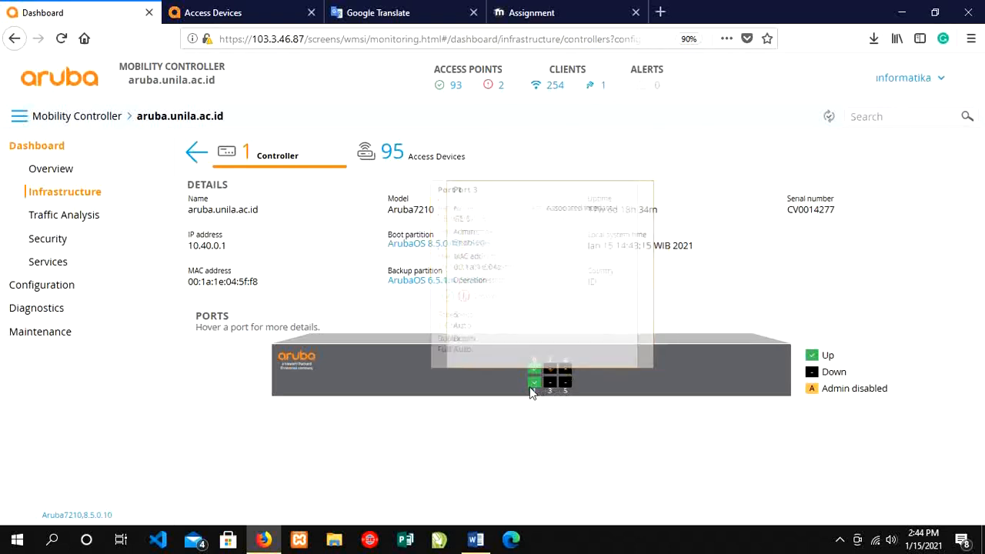
# Inspect the remaining controller ports, and expand the PGN-99 access point's details in the access devices list.
pyautogui.moveTo(572, 370)
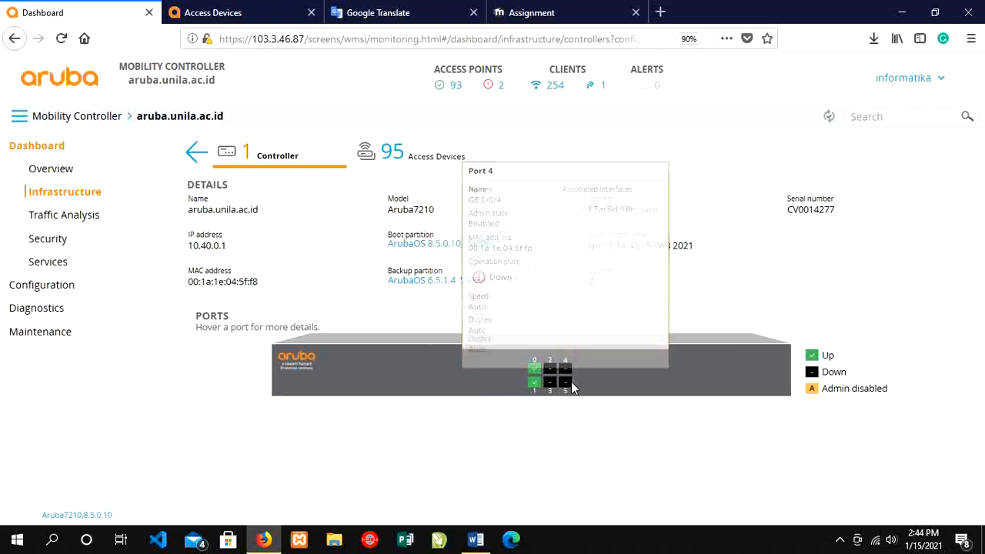
pyautogui.moveTo(537, 374)
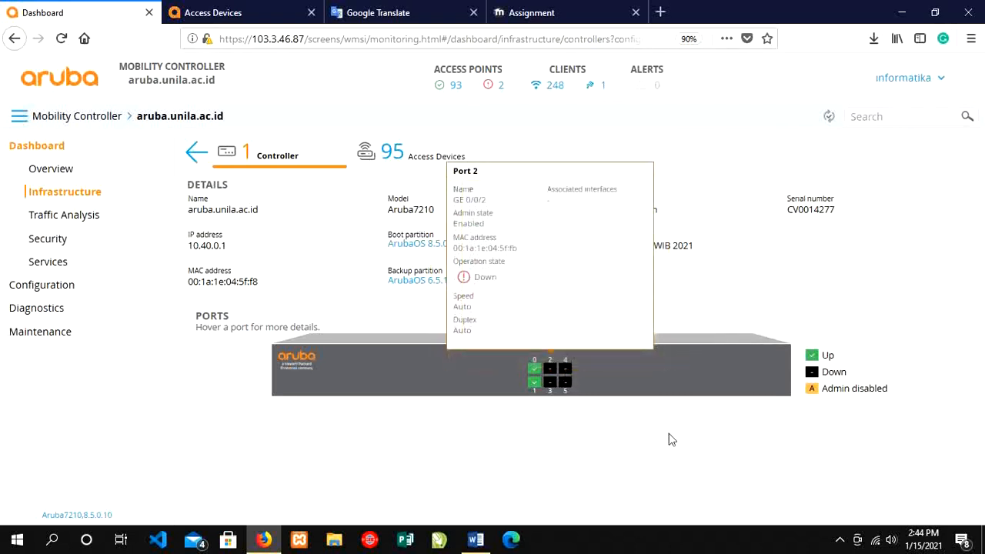
pyautogui.click(412, 156)
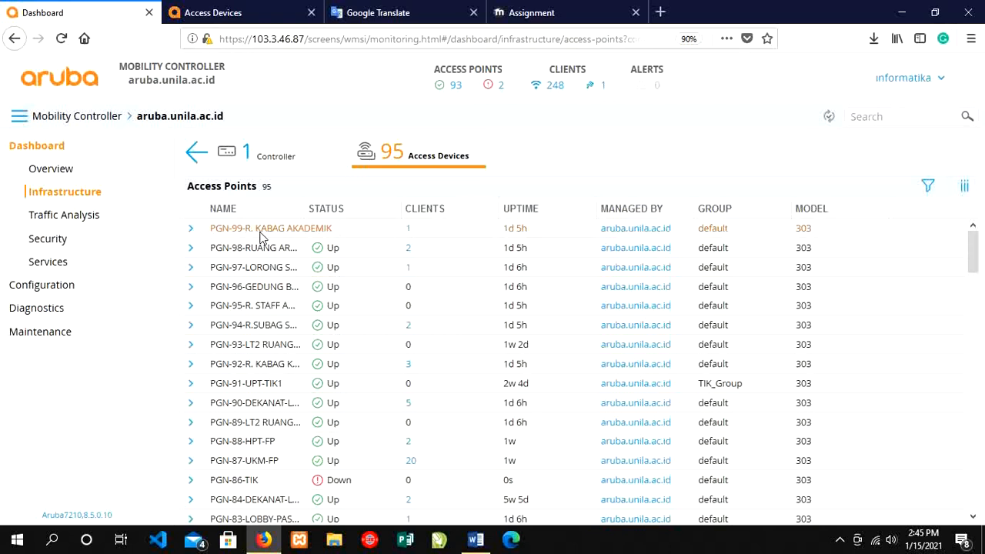
pyautogui.click(191, 228)
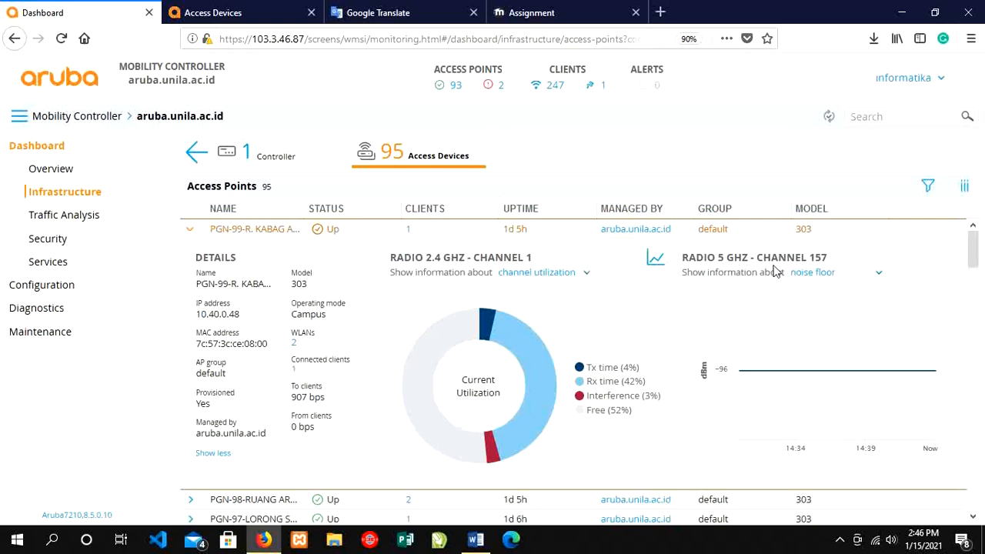
# Show channel utilization for both the 2.4 GHz and 5 GHz radios of PGN-99.
pyautogui.click(555, 277)
pyautogui.click(548, 293)
pyautogui.click(821, 274)
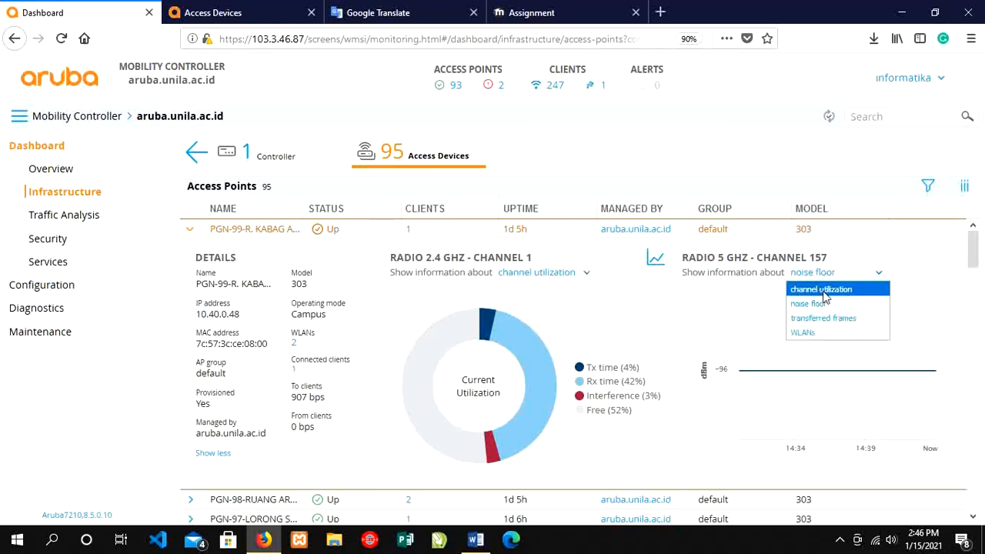
pyautogui.click(823, 290)
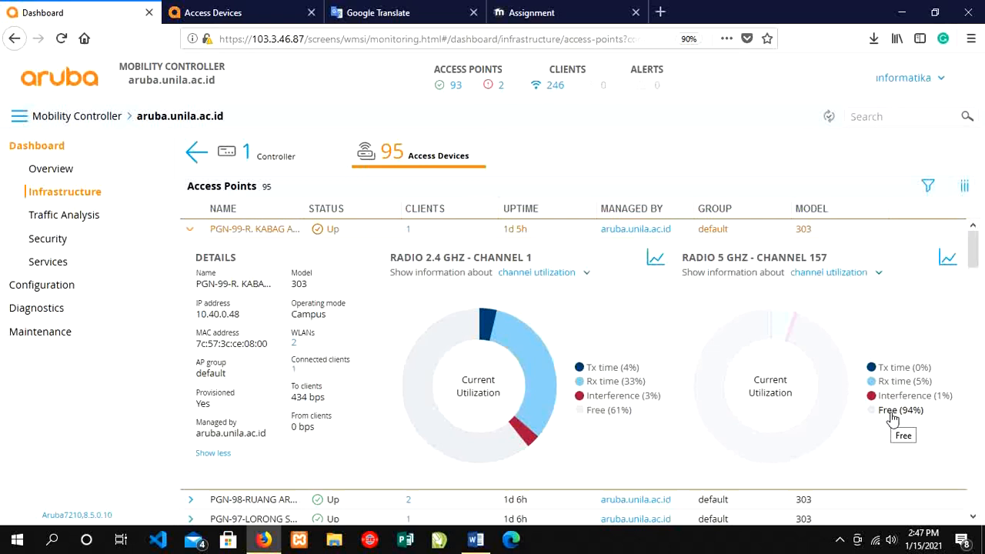
# Switch both PGN-99 radios to noise floor and inspect the latest point on each graph.
pyautogui.click(563, 276)
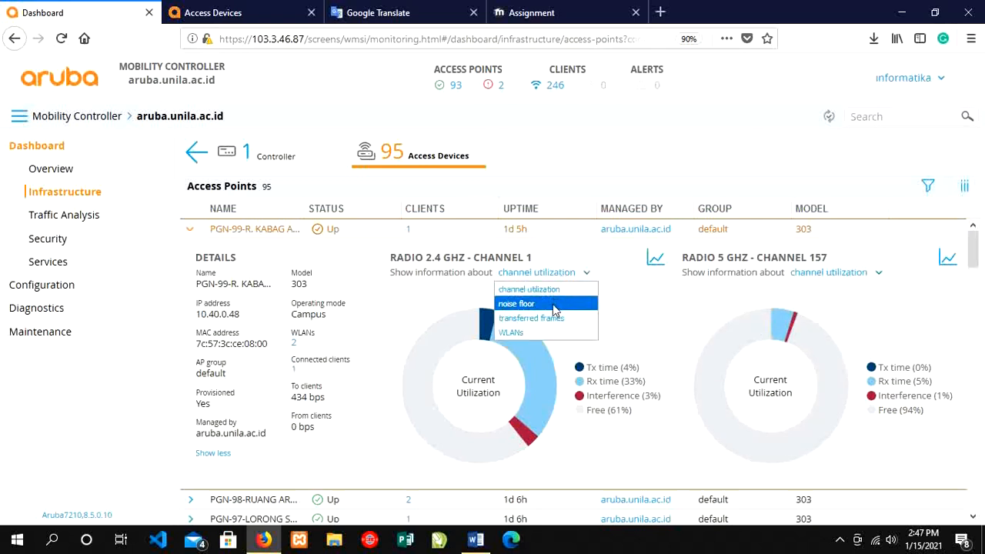
pyautogui.click(552, 304)
pyautogui.click(868, 275)
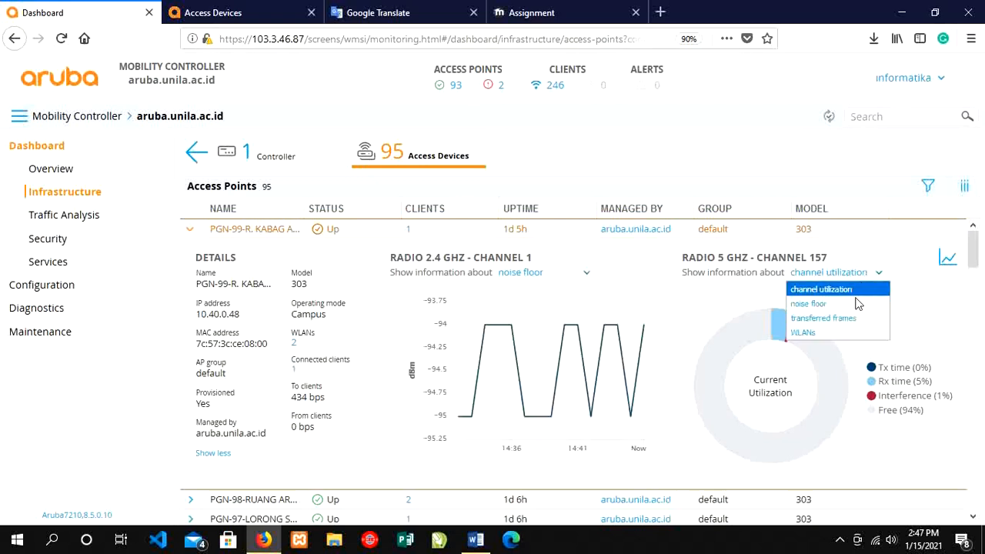
pyautogui.click(856, 304)
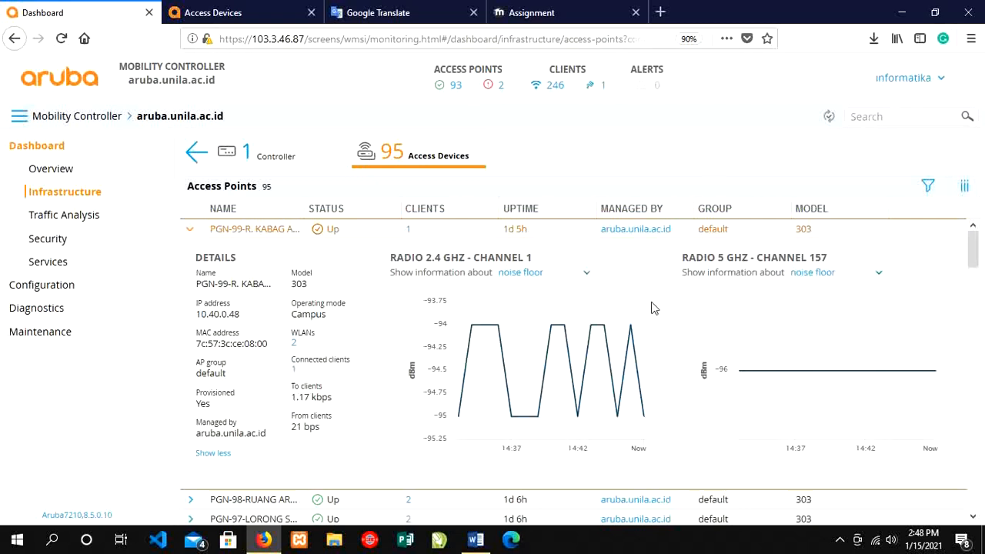
pyautogui.moveTo(645, 418)
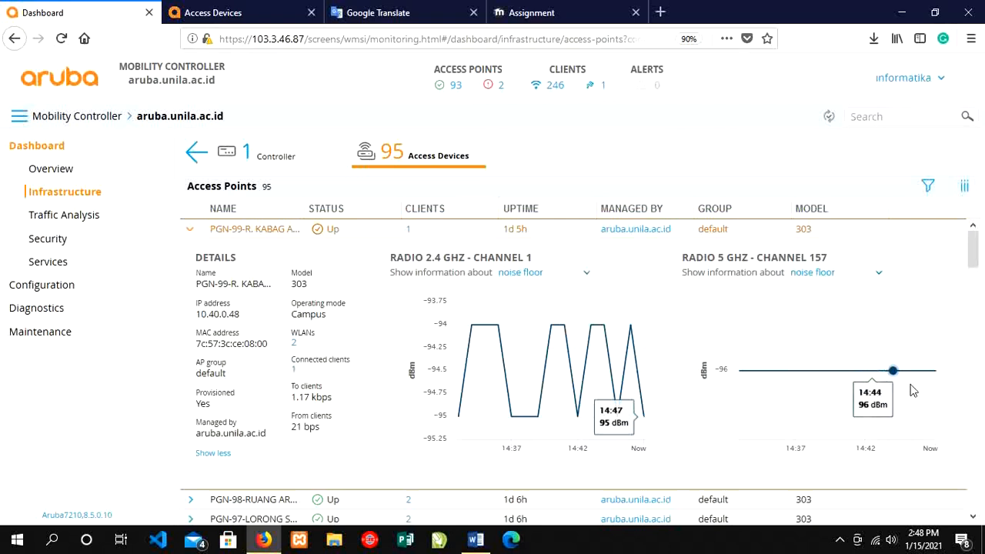
pyautogui.moveTo(939, 391)
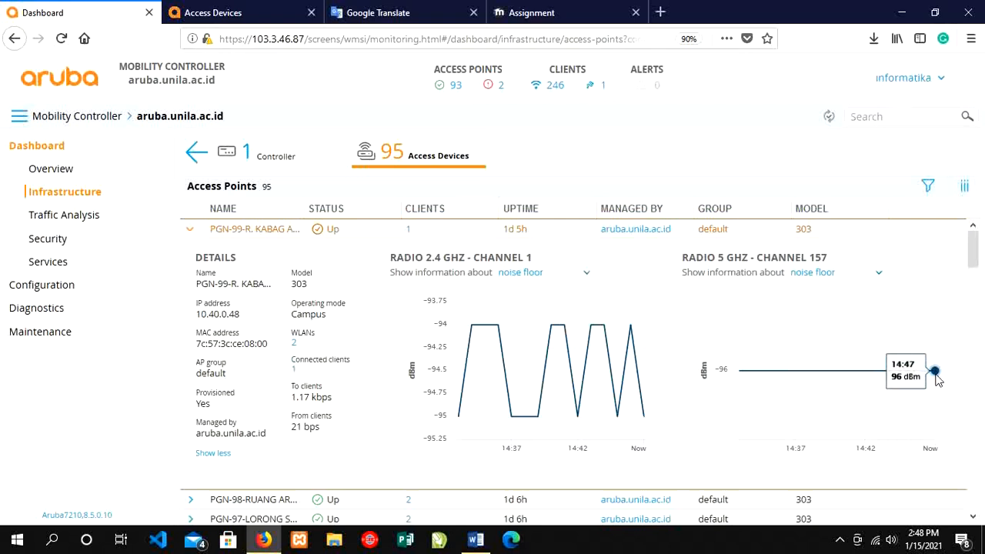
# Switch both PGN-99 radios to transferred frames and examine the 2.4 GHz frame chart.
pyautogui.click(523, 276)
pyautogui.click(531, 318)
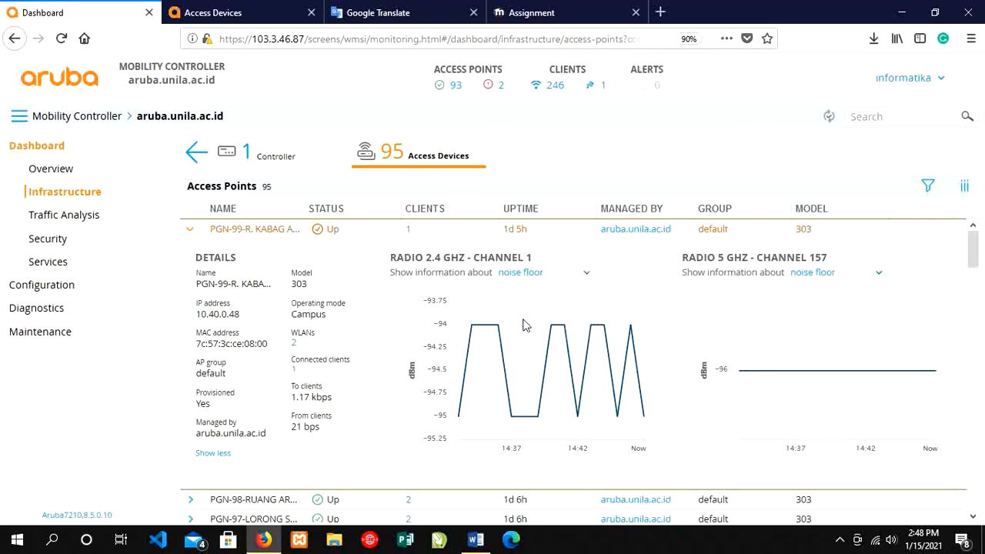
pyautogui.click(810, 274)
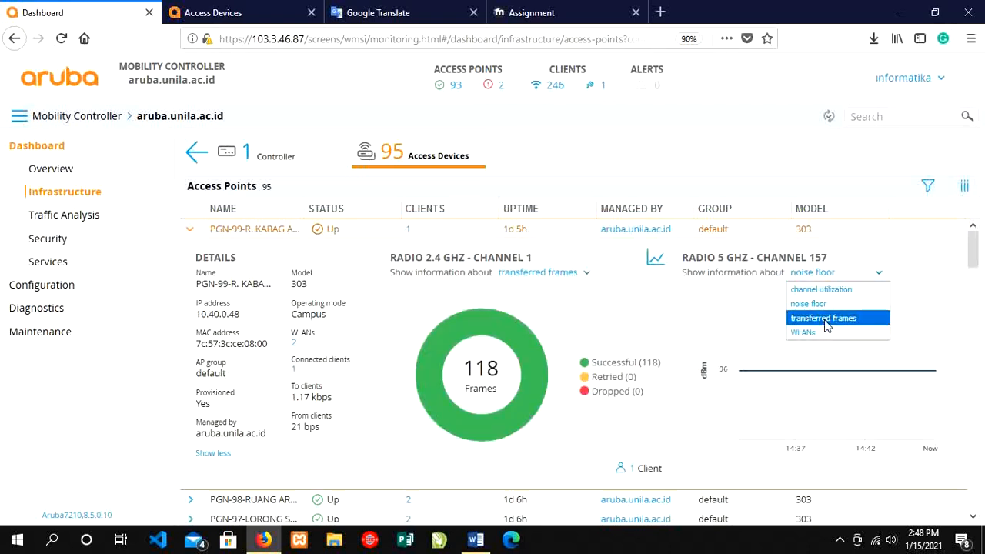
pyautogui.click(826, 316)
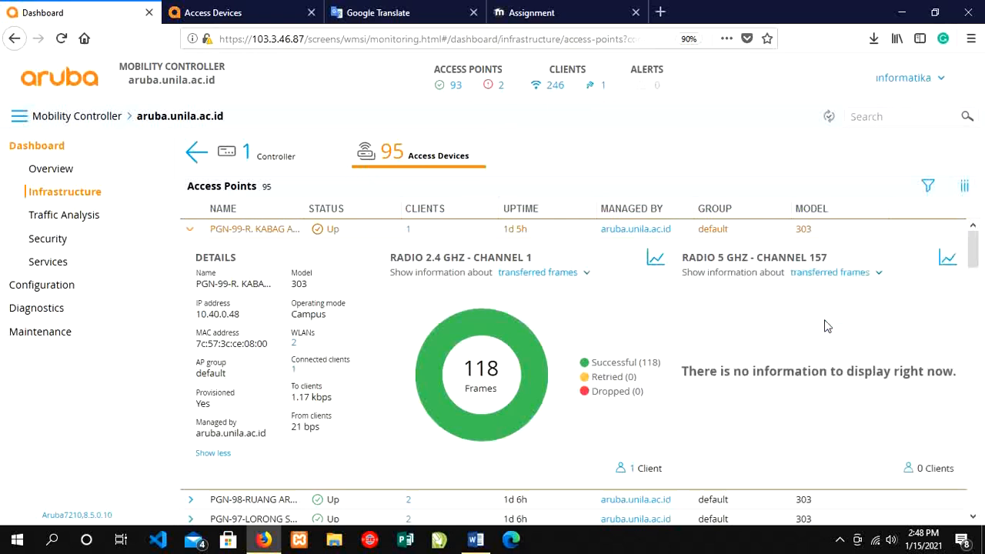
pyautogui.moveTo(536, 343)
# Switch both PGN-99 radios to WLANs and examine the throughput charts.
pyautogui.click(577, 275)
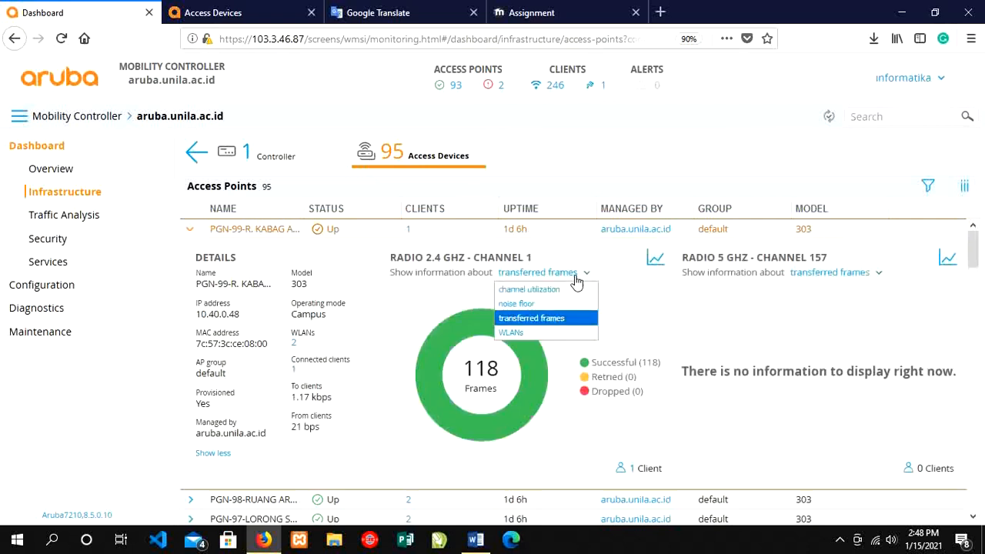
pyautogui.click(560, 334)
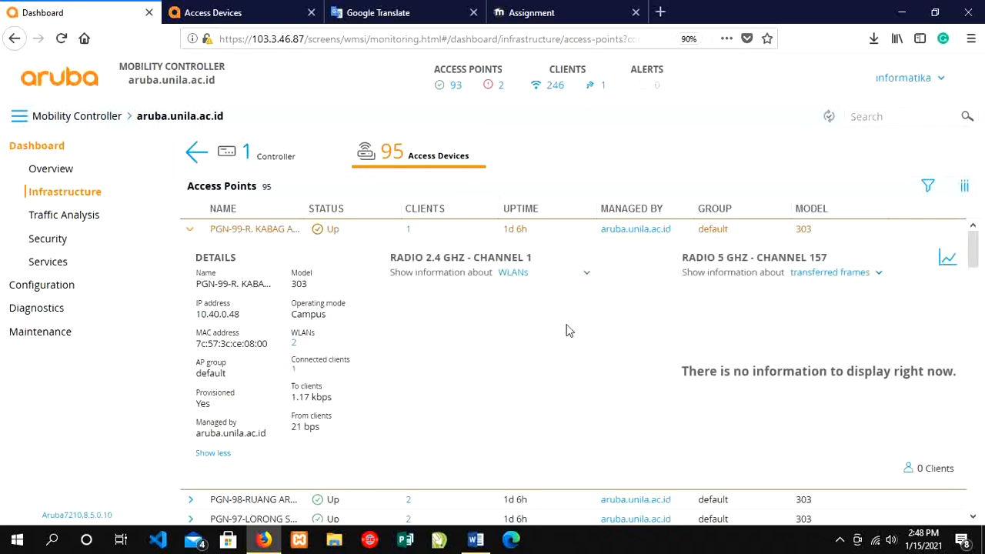
pyautogui.click(828, 274)
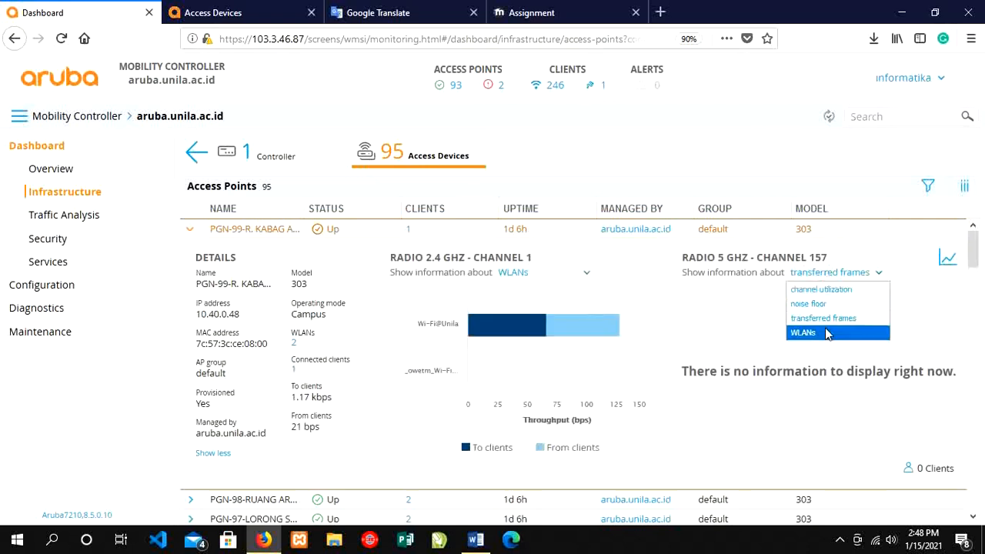
pyautogui.click(835, 332)
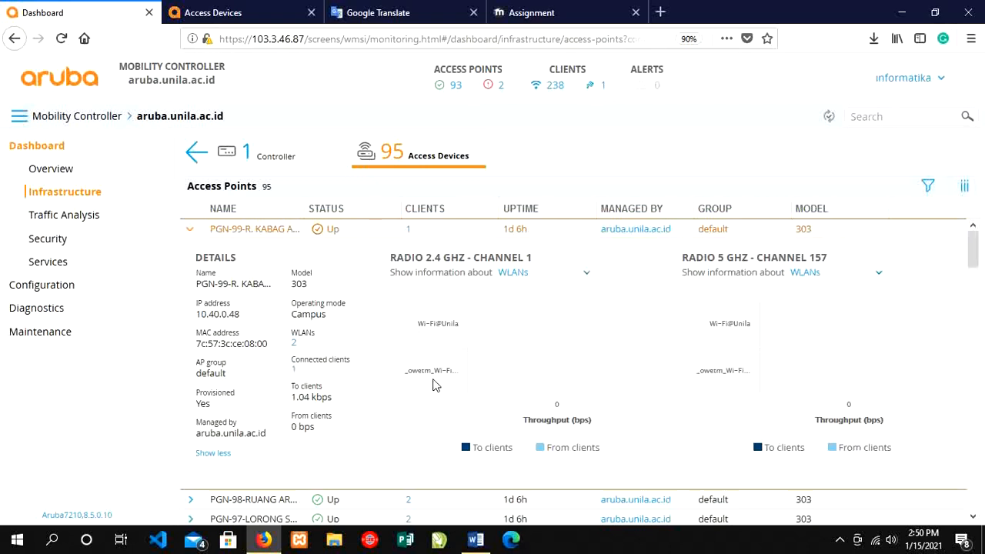
pyautogui.moveTo(782, 357)
pyautogui.moveTo(538, 392)
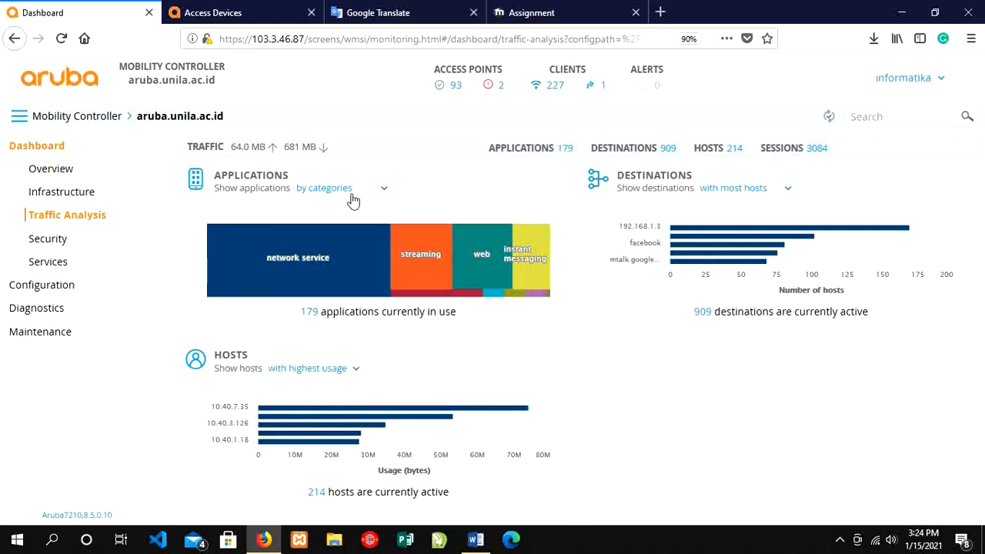
# Inspect the data usage of the application categories in Traffic Analysis, including network service, instant messaging and mobile app store.
pyautogui.moveTo(231, 296)
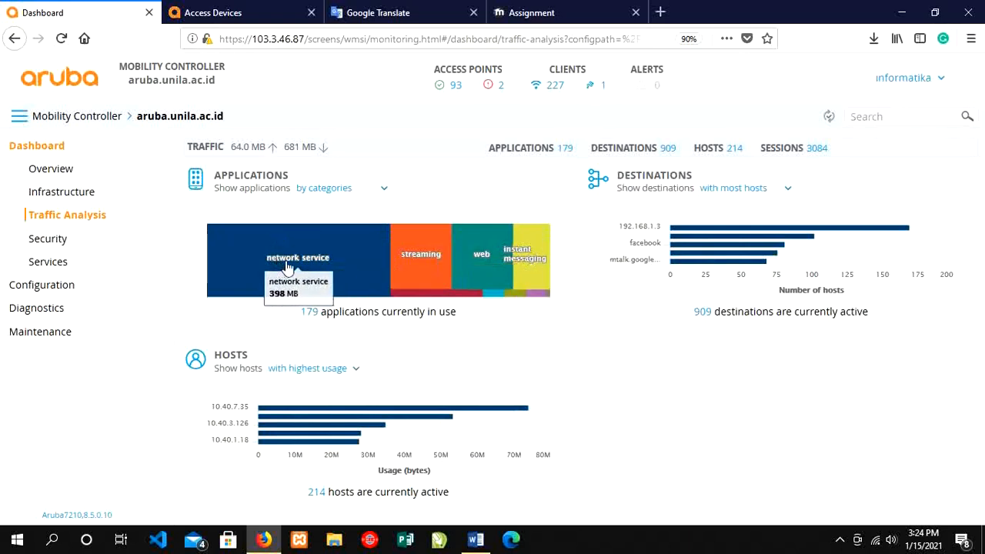
pyautogui.moveTo(529, 267)
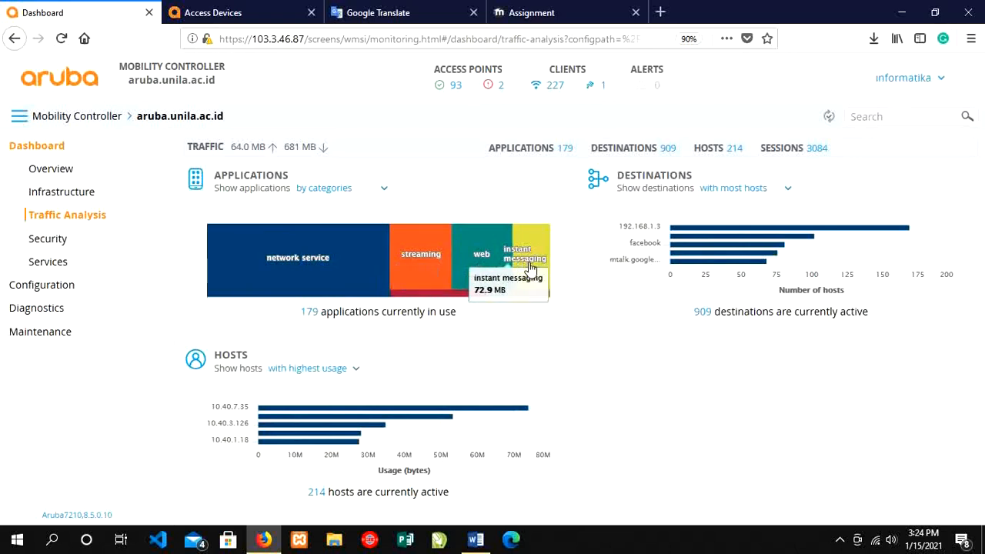
pyautogui.moveTo(519, 298)
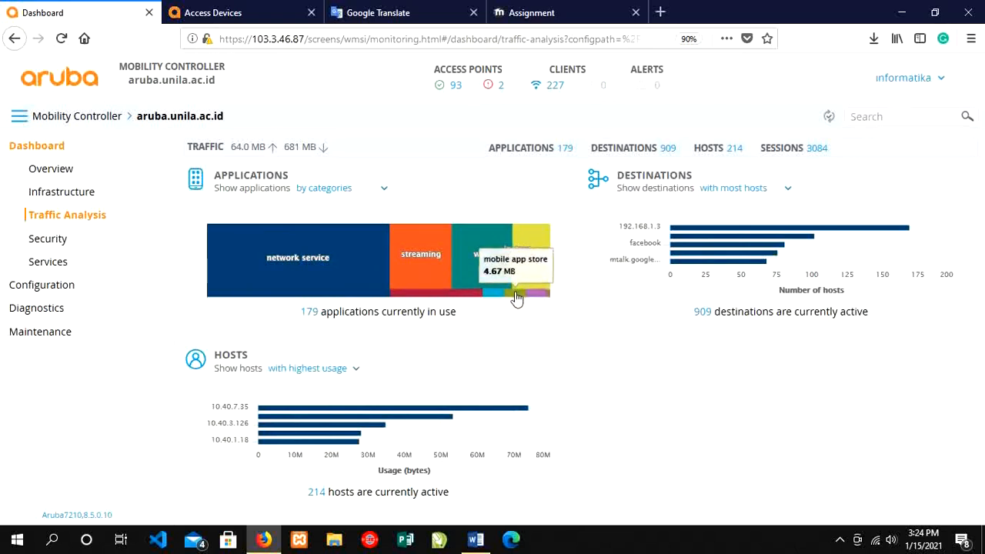
pyautogui.moveTo(449, 298)
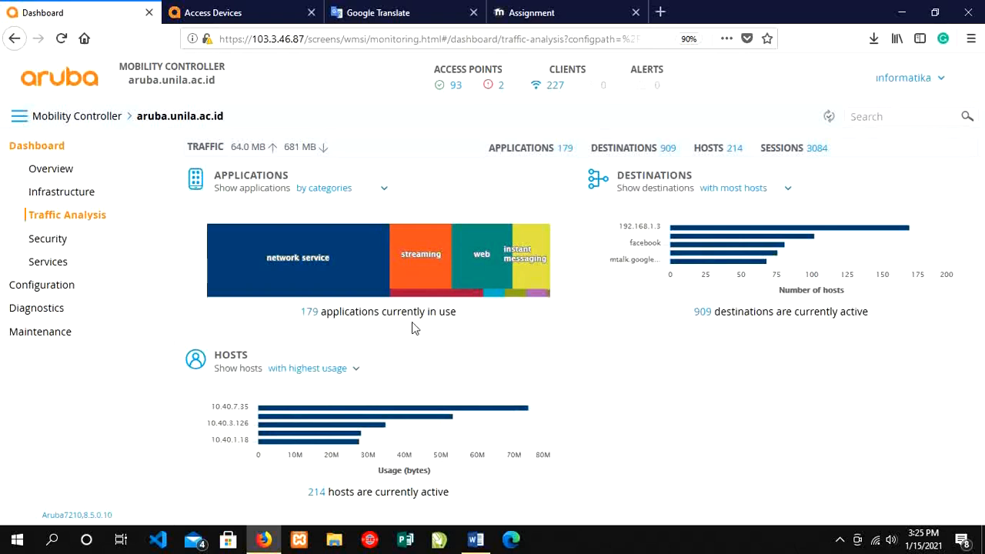
pyautogui.moveTo(296, 275)
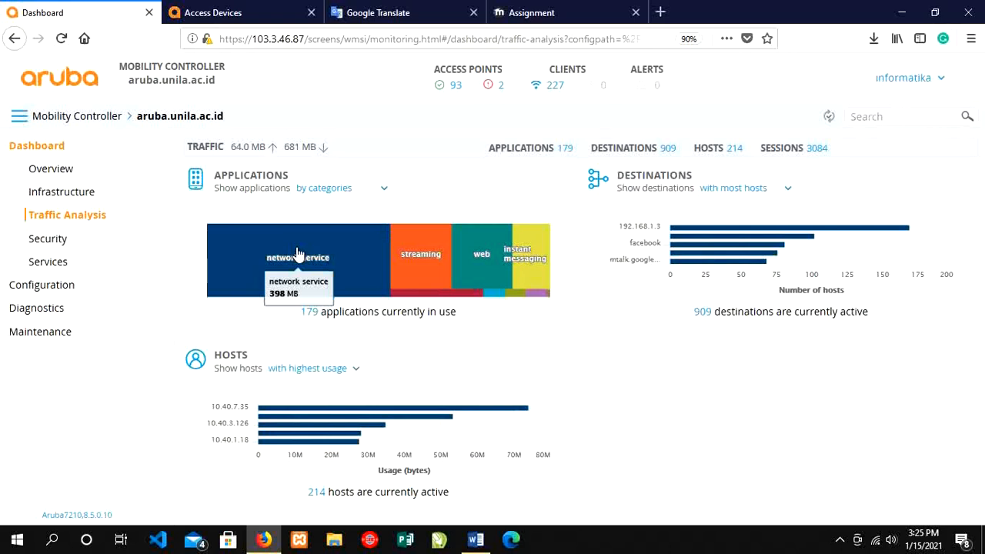
# Show the applications with highest usage, inspect the udp bar, and switch the chart to applications with most hosts.
pyautogui.click(344, 192)
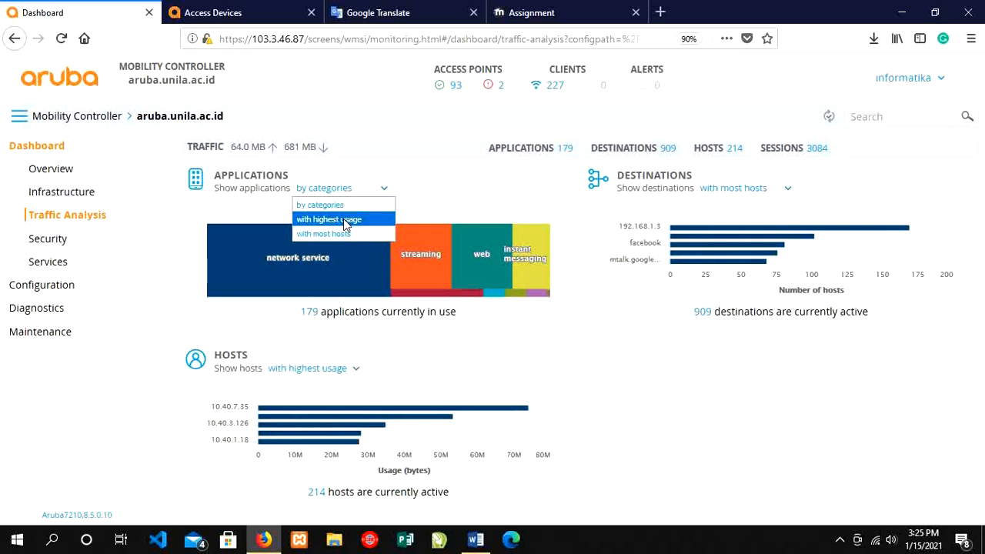
pyautogui.click(344, 219)
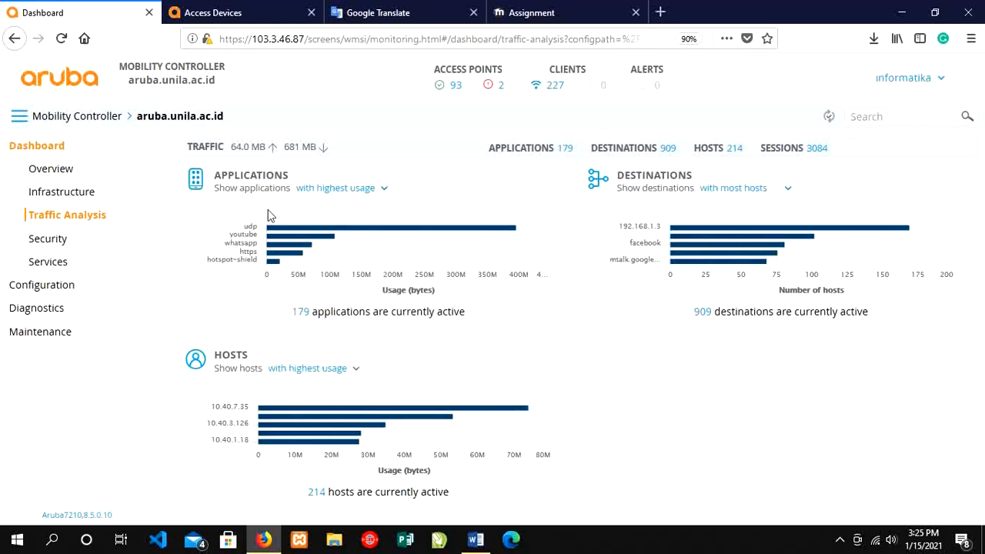
pyautogui.moveTo(289, 229)
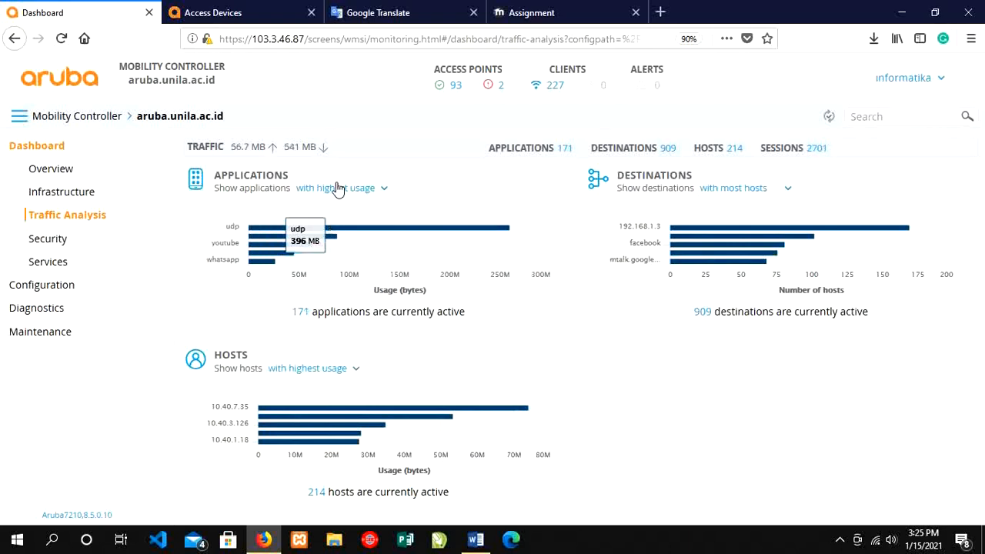
pyautogui.click(337, 193)
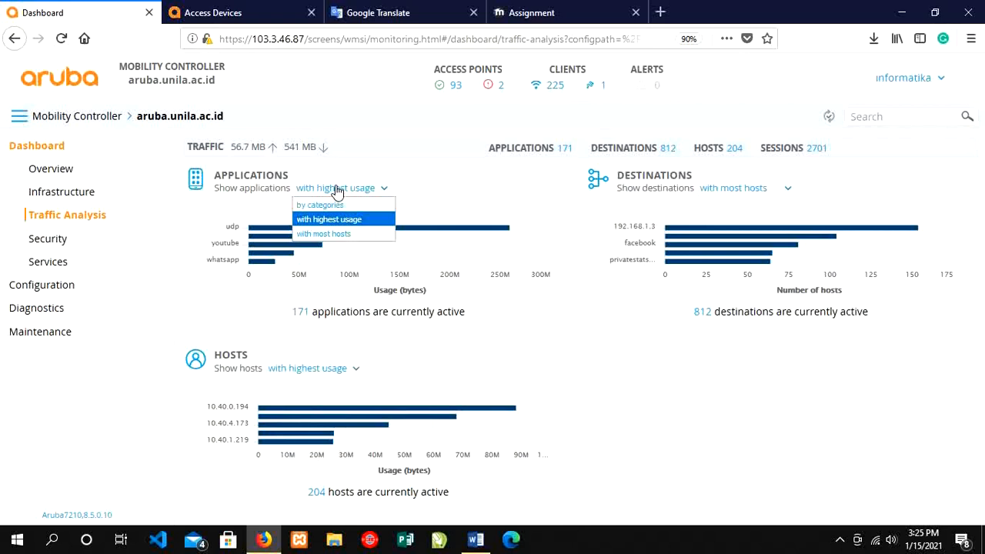
pyautogui.click(342, 234)
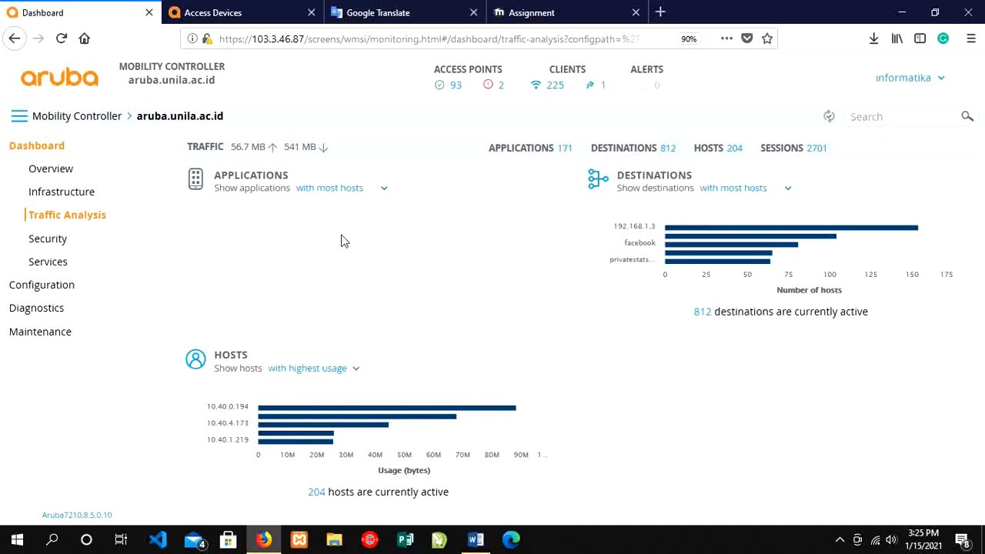
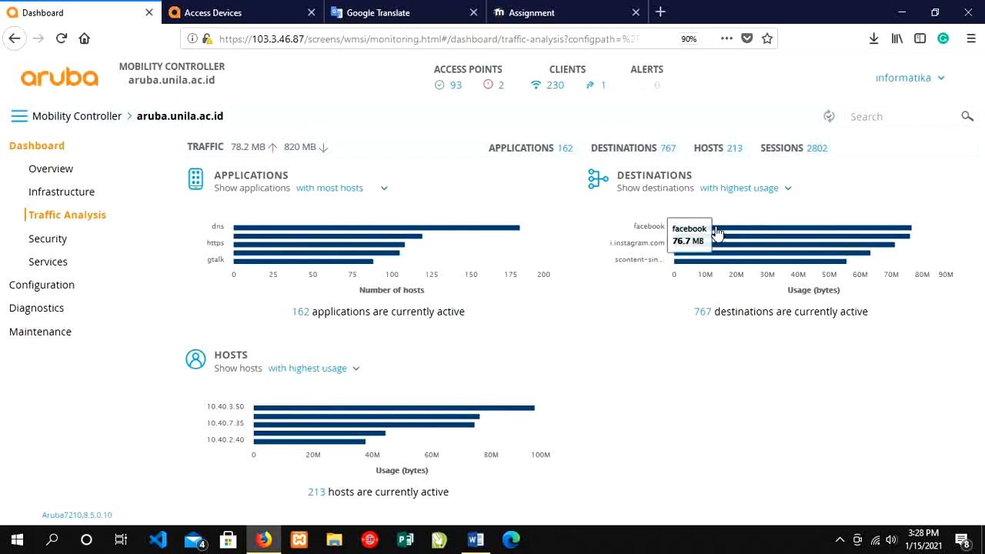
# Inspect facebook's usage among the destinations, and switch the destinations chart to those with most hosts.
pyautogui.moveTo(728, 234)
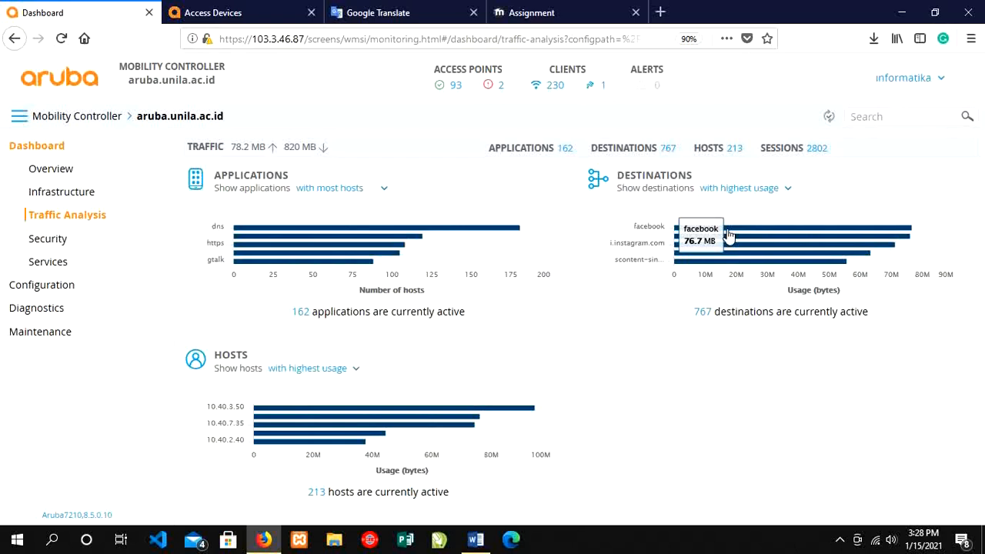
pyautogui.click(747, 189)
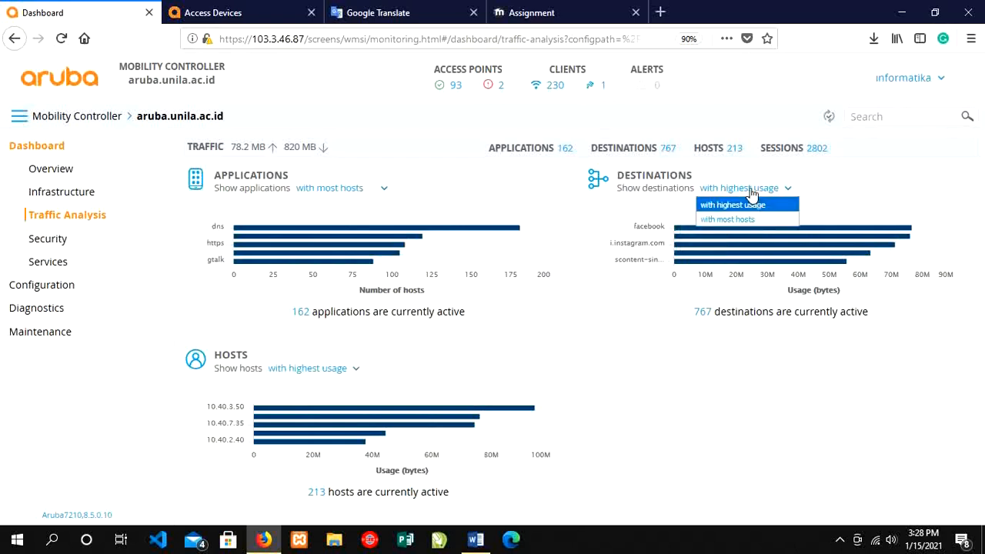
pyautogui.click(745, 221)
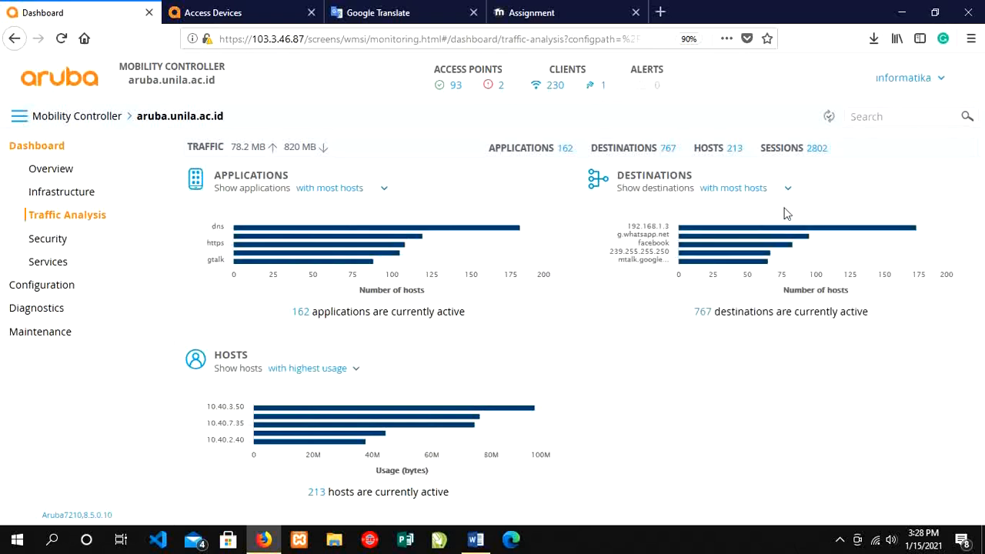
pyautogui.moveTo(883, 234)
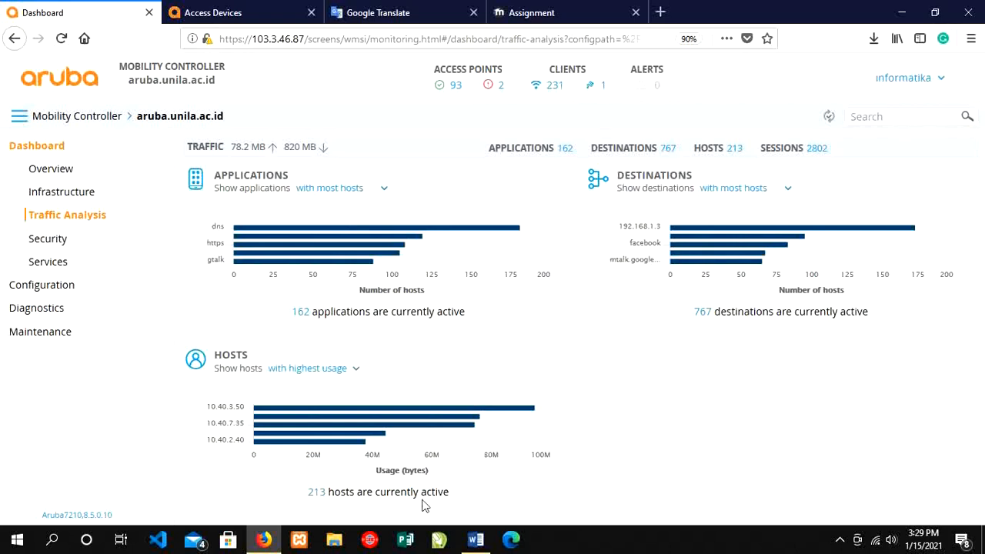
# Show the hosts with highest usage in Traffic Analysis and inspect the usage of host 10.40.3.50.
pyautogui.click(319, 371)
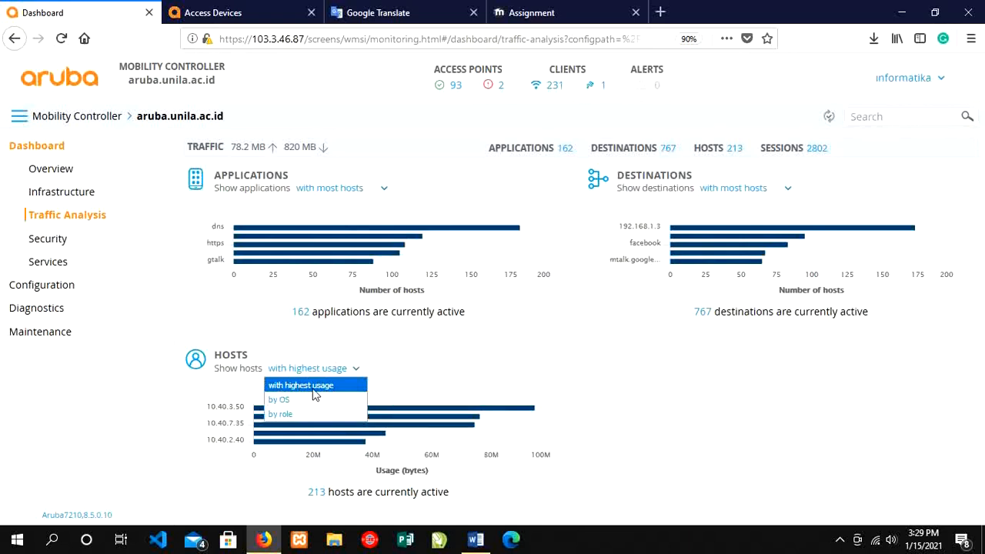
pyautogui.click(340, 390)
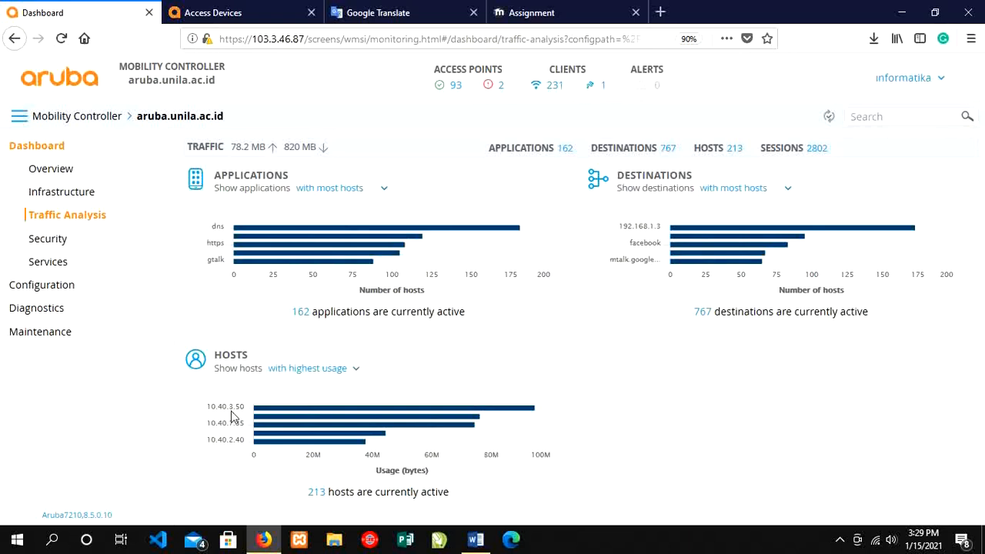
pyautogui.moveTo(282, 416)
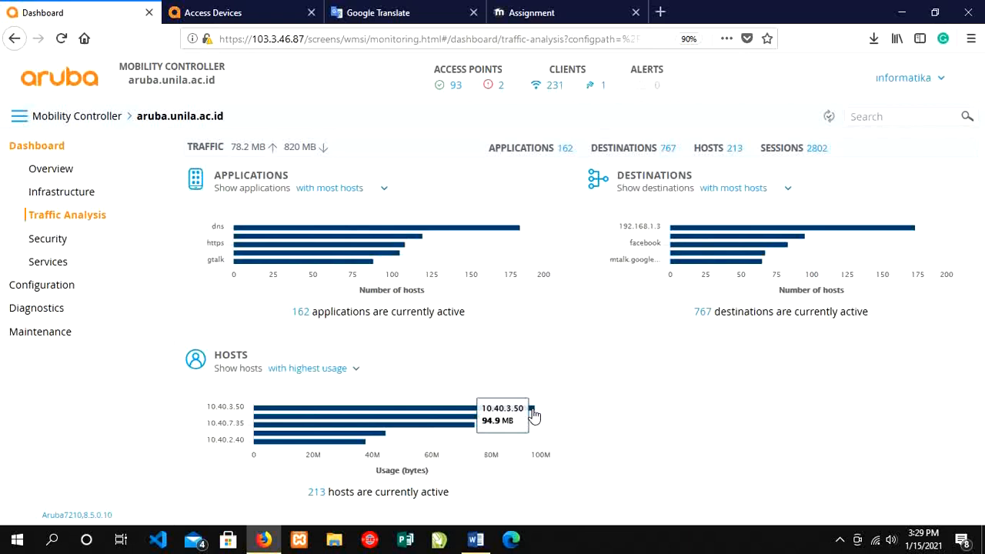
# Show the hosts chart by OS, and switch it to the breakdown by role.
pyautogui.click(354, 366)
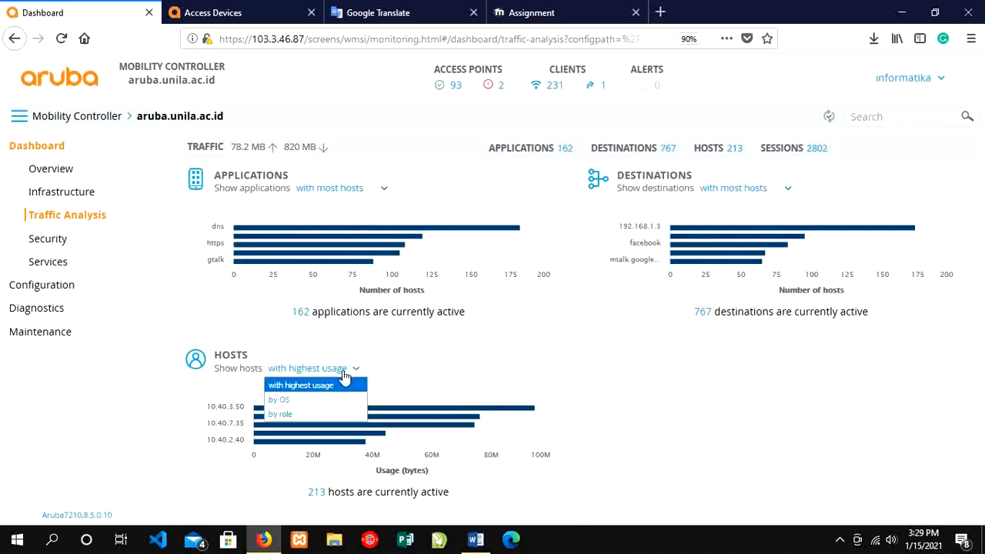
pyautogui.click(326, 407)
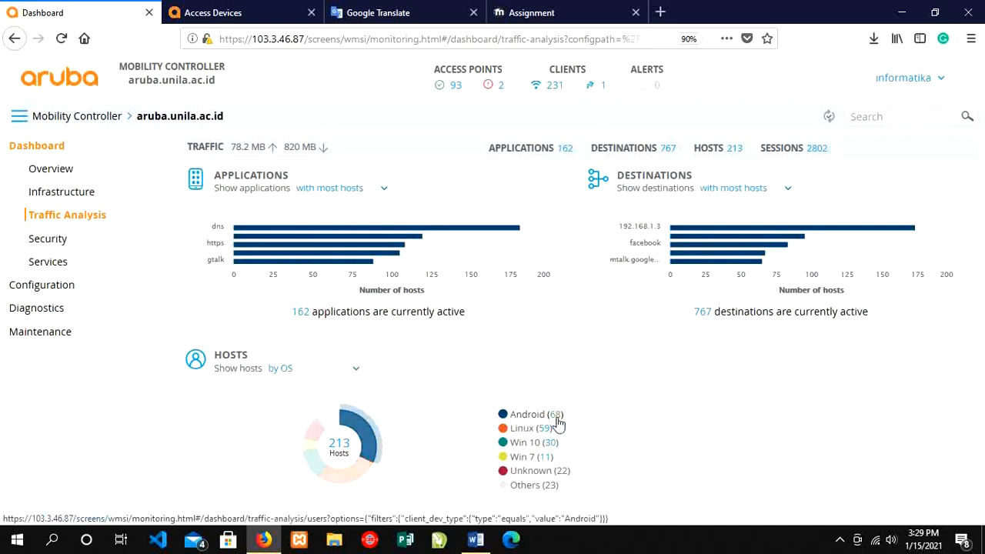
pyautogui.click(312, 367)
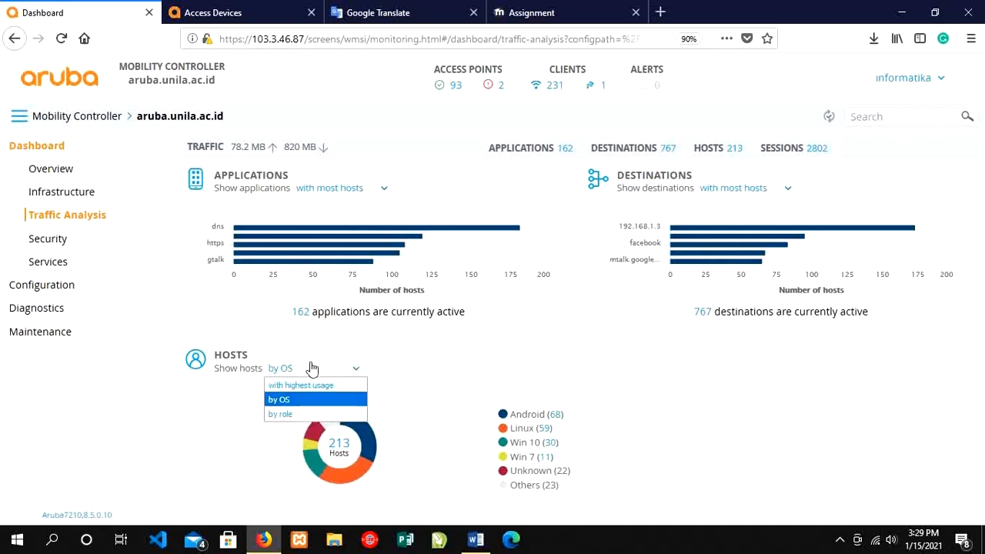
pyautogui.click(300, 415)
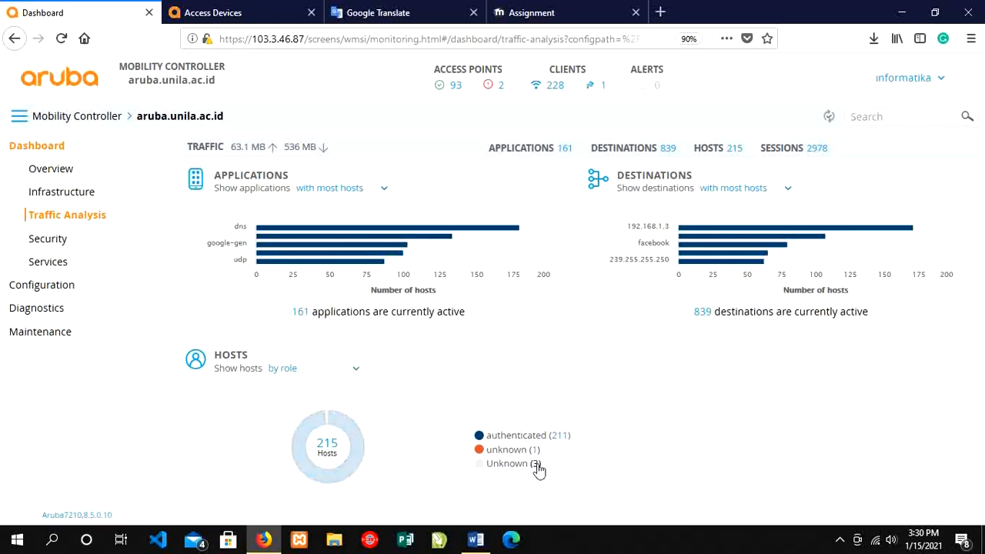
# Open the detailed applications list, expand udp, and inspect its zoom.us destination with the highest usage.
pyautogui.click(201, 185)
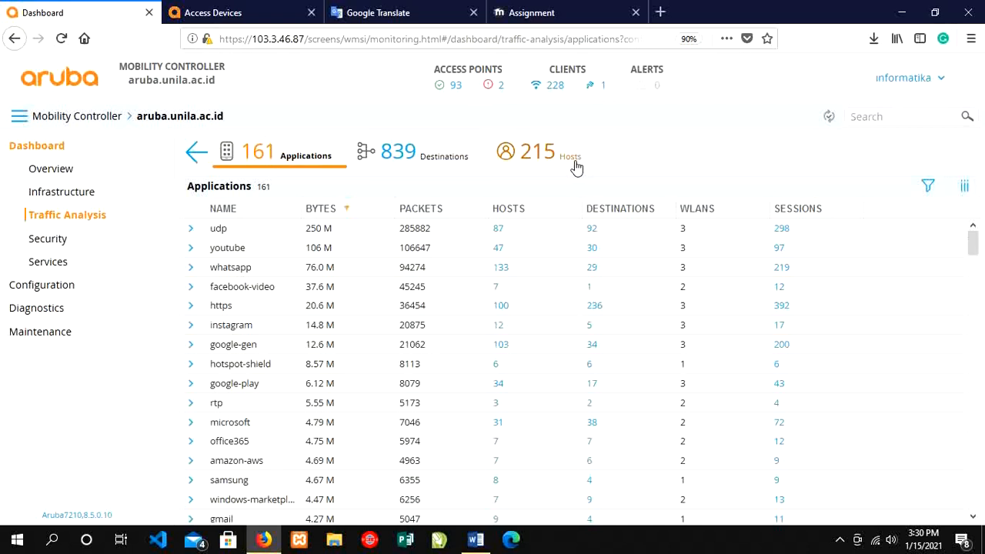
pyautogui.click(191, 231)
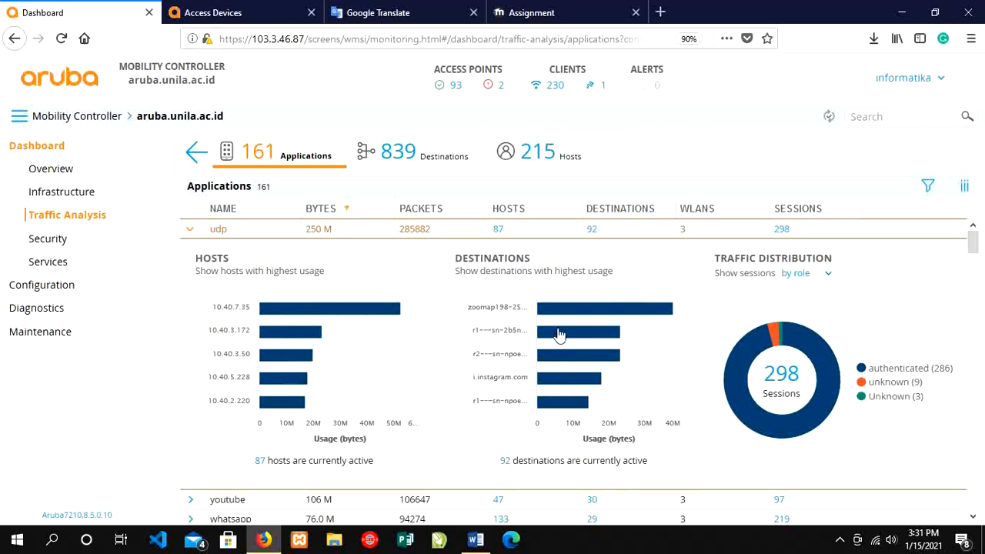
pyautogui.moveTo(562, 315)
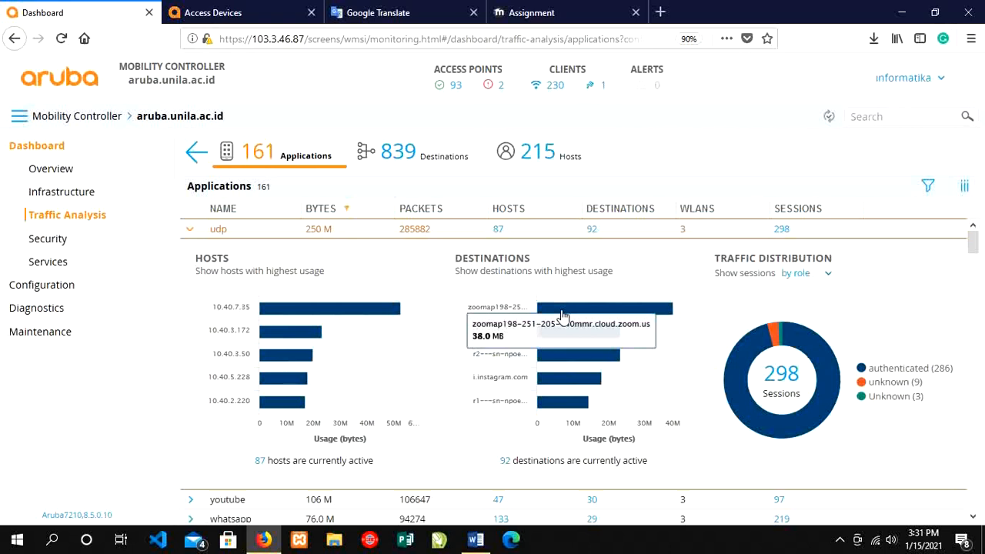
# View udp's traffic distribution by WLAN and by OS, and switch its sessions chart to by role.
pyautogui.click(819, 274)
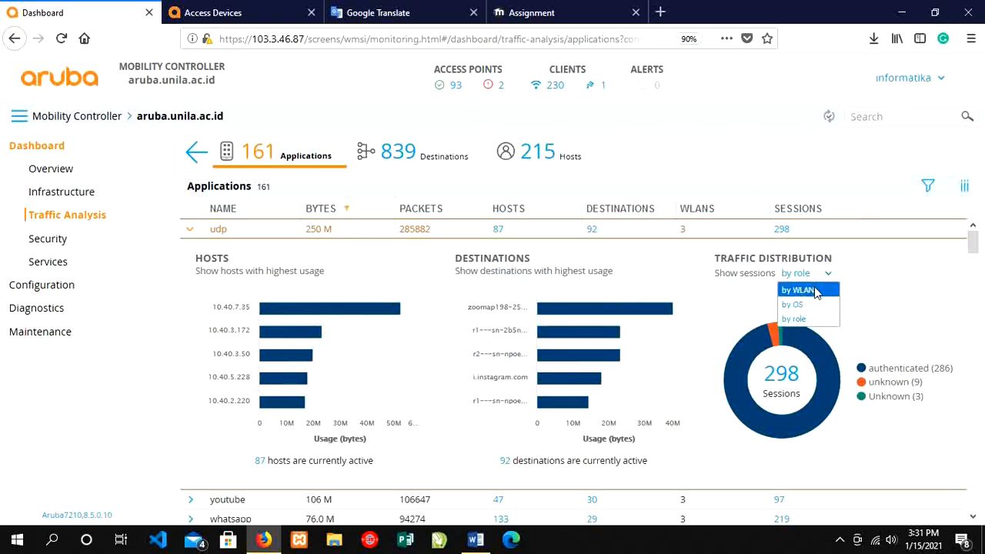
pyautogui.click(818, 291)
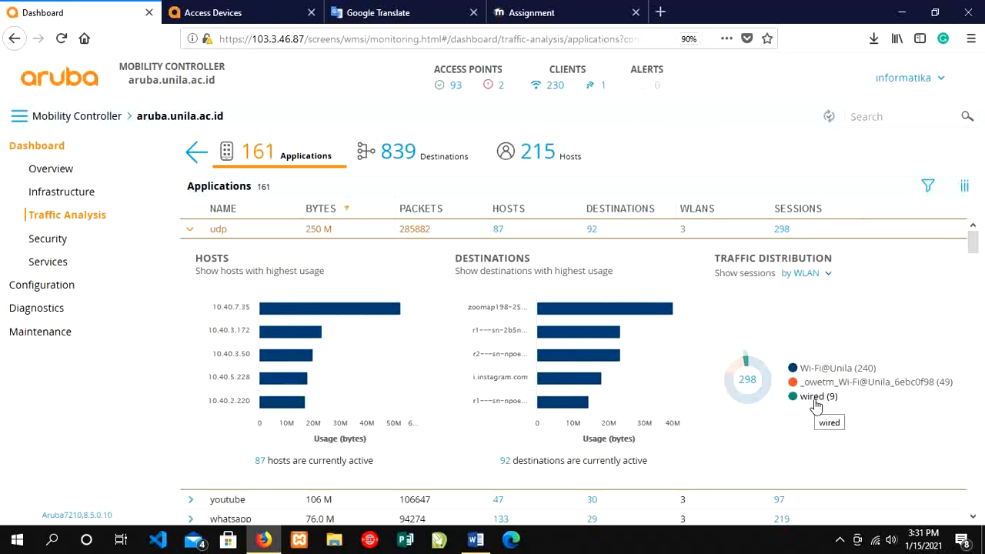
pyautogui.click(811, 275)
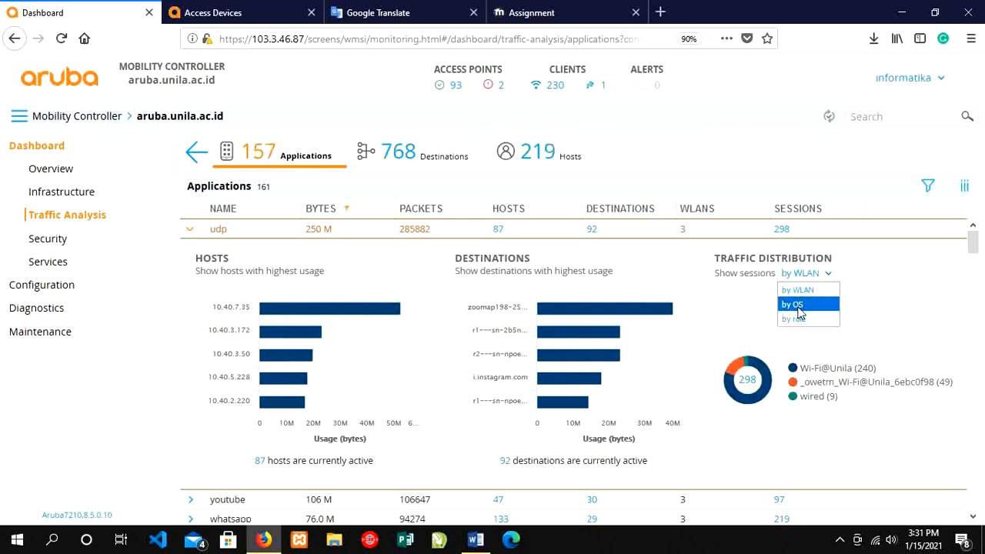
pyautogui.click(798, 305)
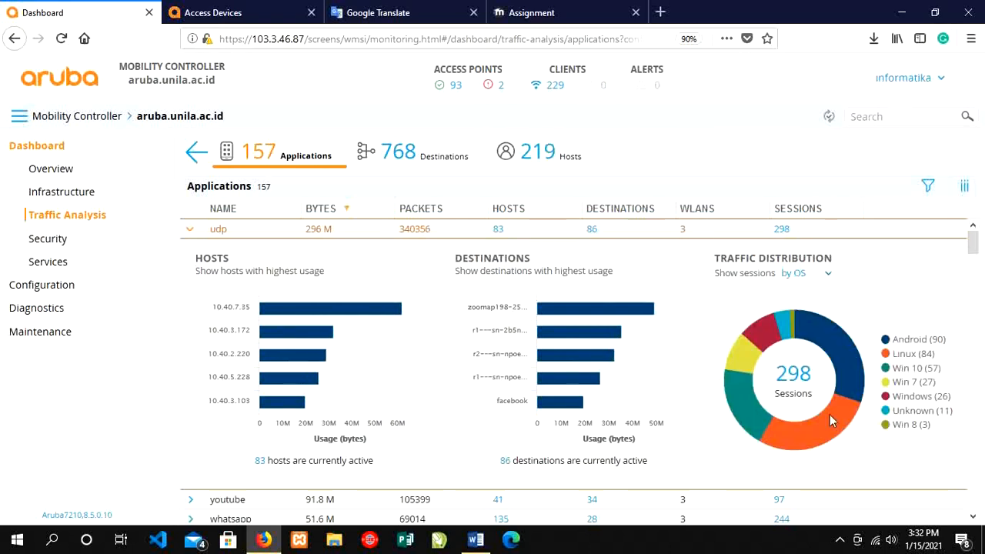
pyautogui.moveTo(895, 348)
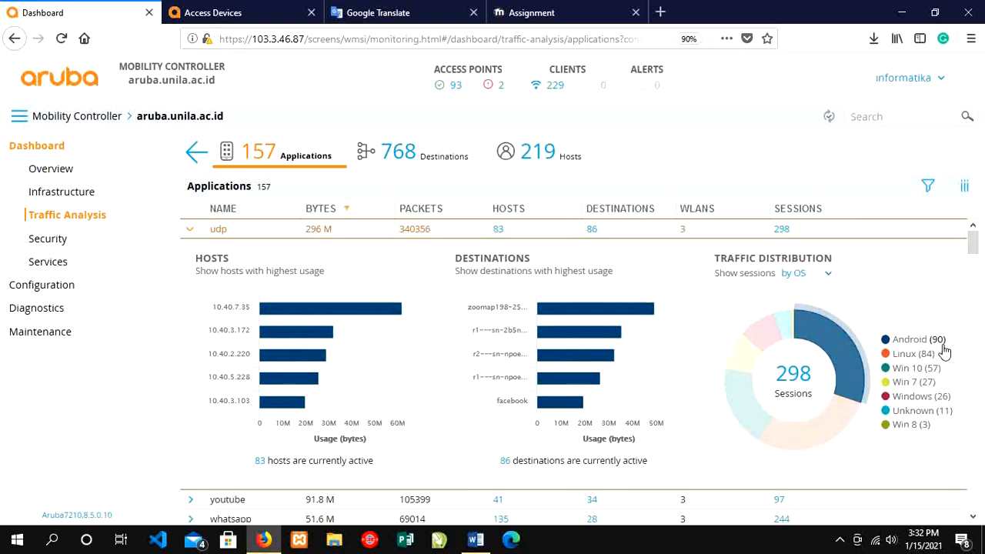
pyautogui.click(810, 279)
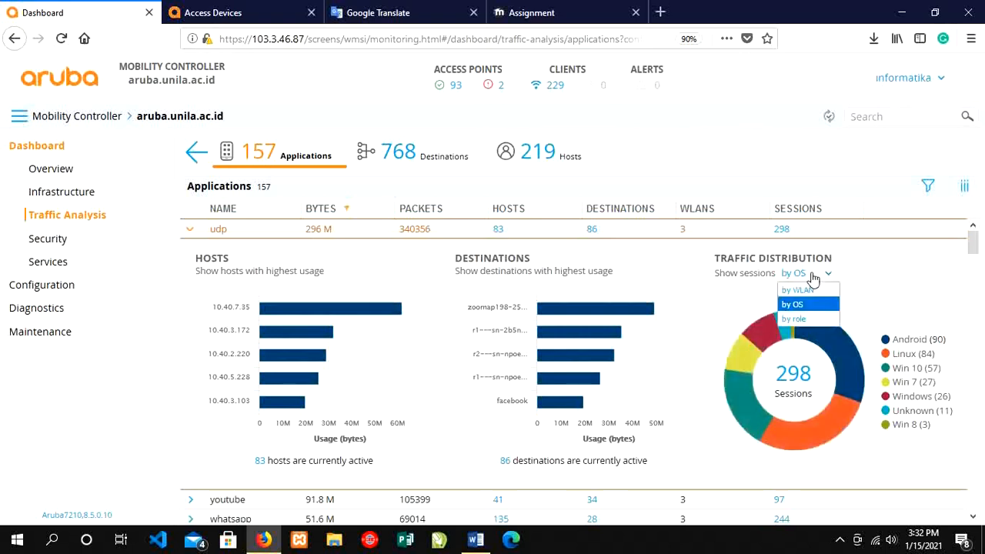
pyautogui.click(801, 321)
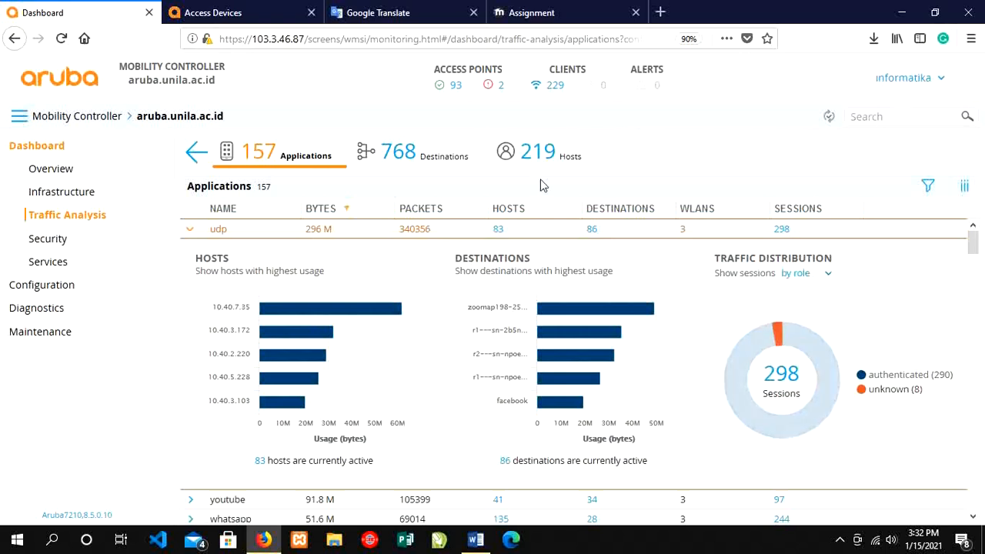
# Open the detailed destinations list, expand facebook, and inspect its highest-usage host 10.40.3.203.
pyautogui.click(429, 154)
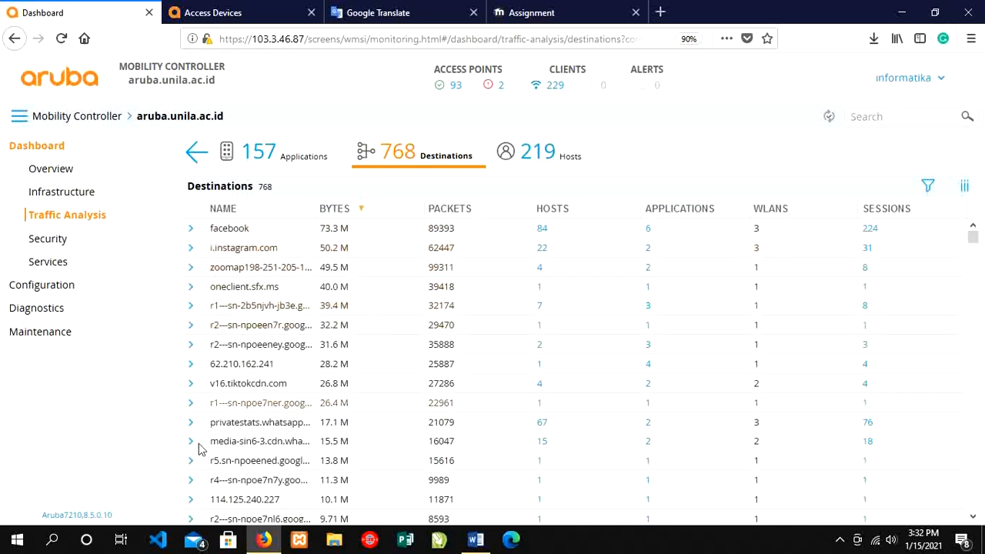
pyautogui.click(191, 229)
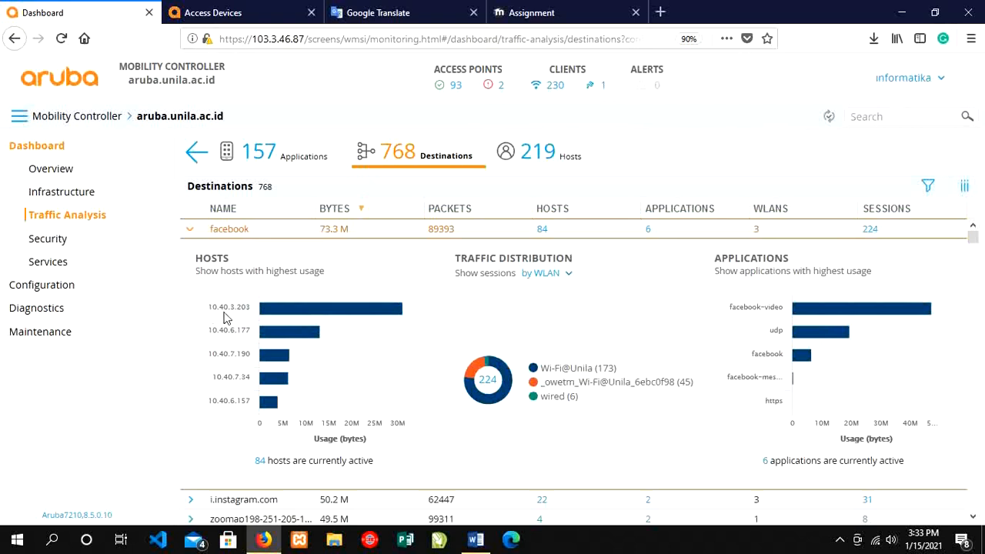
pyautogui.moveTo(282, 314)
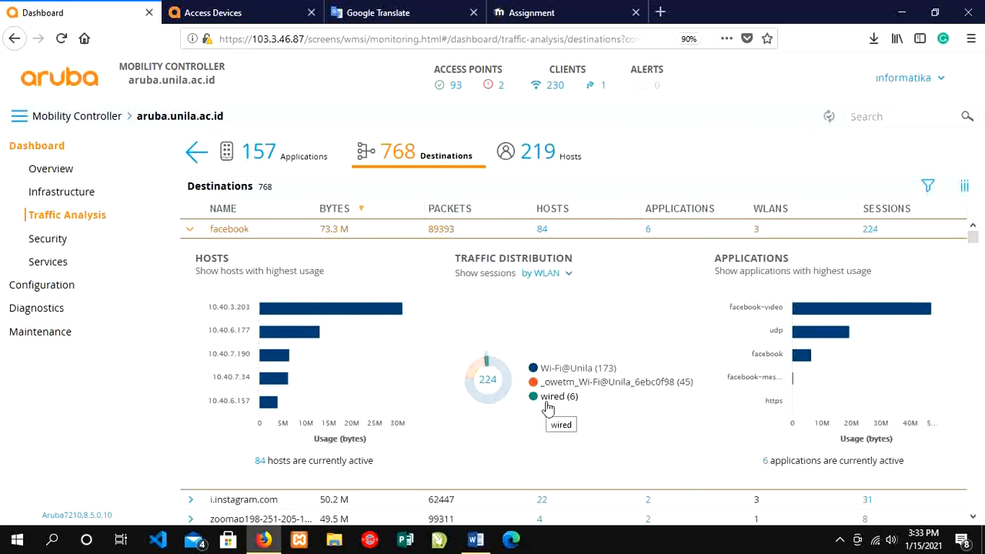
# Show facebook's sessions by OS, and reopen its details to inspect facebook-video among the applications with highest usage.
pyautogui.click(554, 274)
pyautogui.click(535, 306)
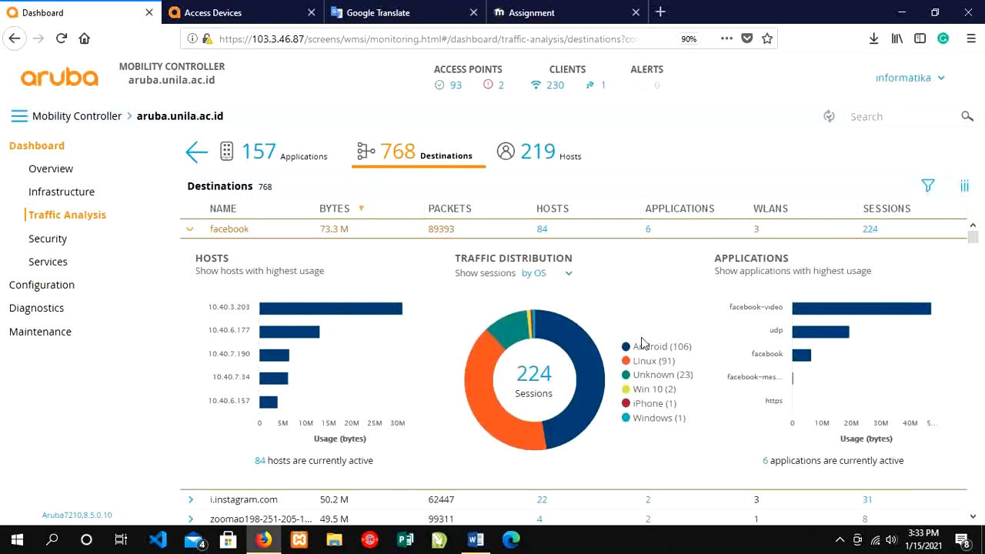
pyautogui.moveTo(591, 355)
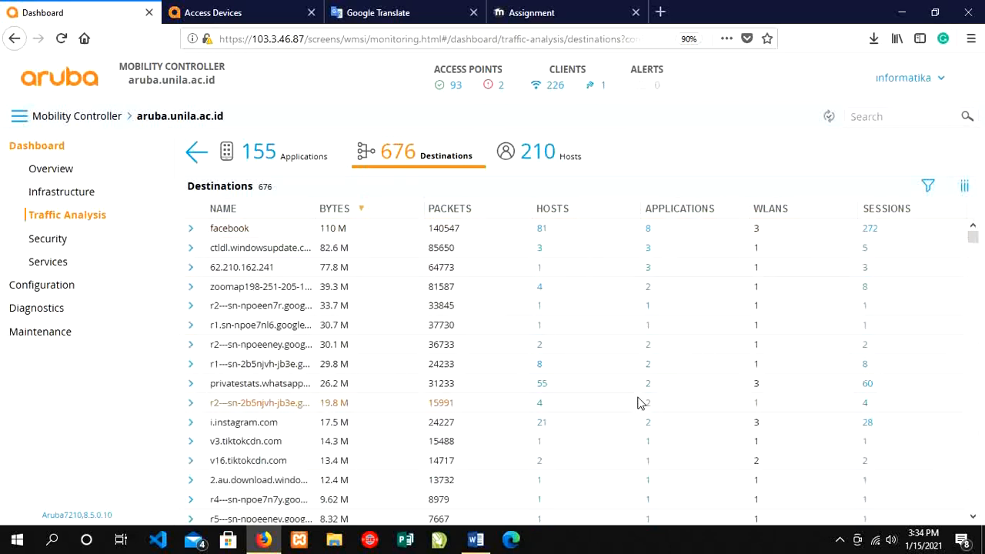
pyautogui.click(220, 229)
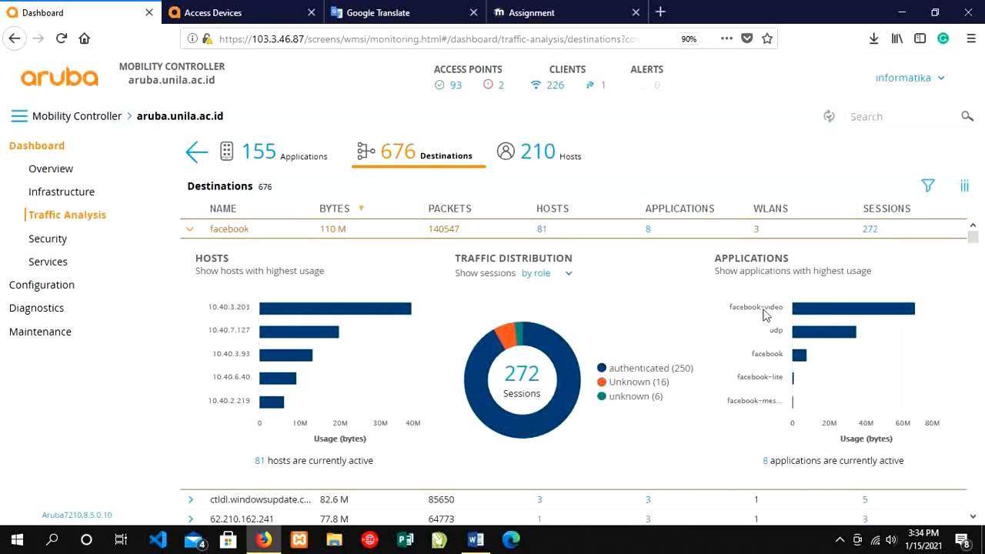
pyautogui.moveTo(839, 316)
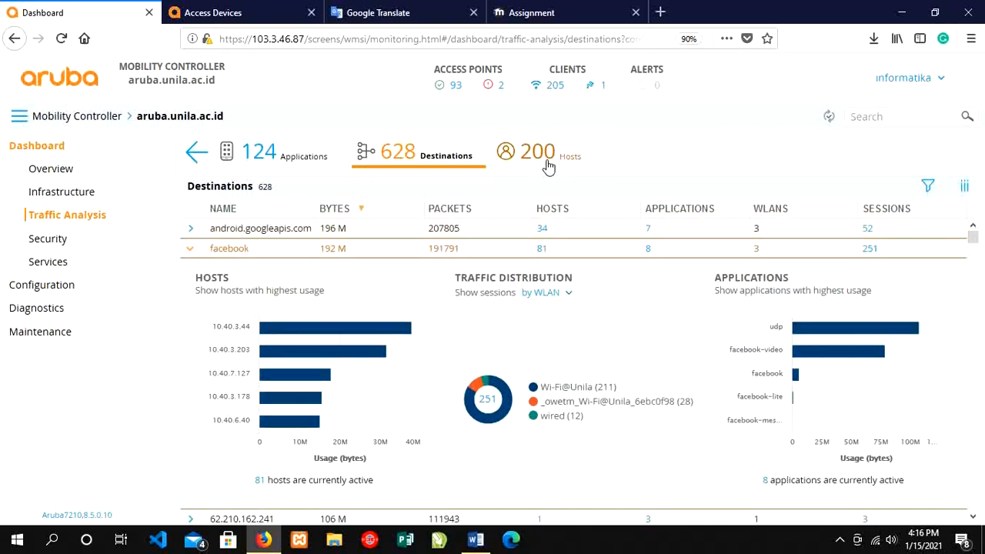
# Open the detailed hosts list, expand host 10.40.4.249, and inspect its destinations and applications with highest usage.
pyautogui.click(548, 167)
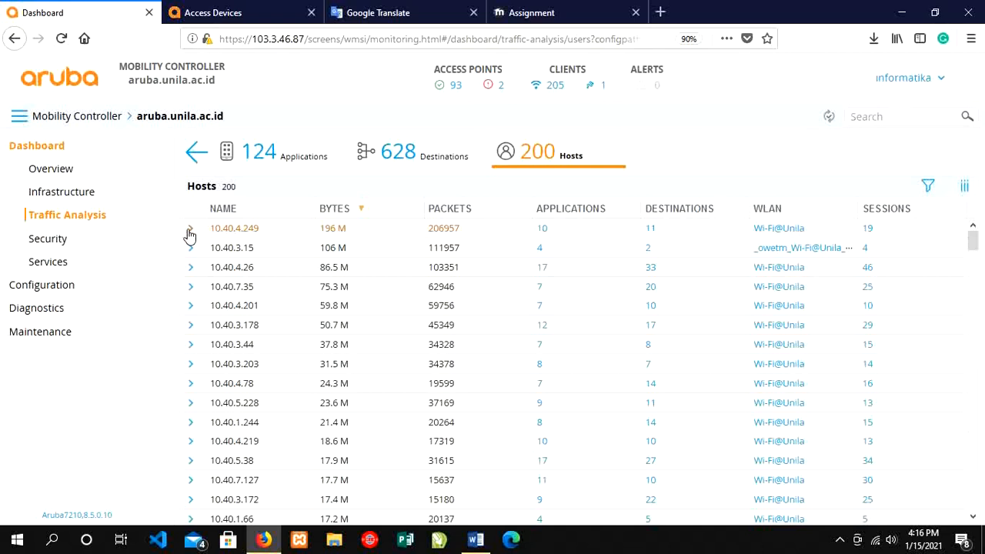
pyautogui.click(190, 231)
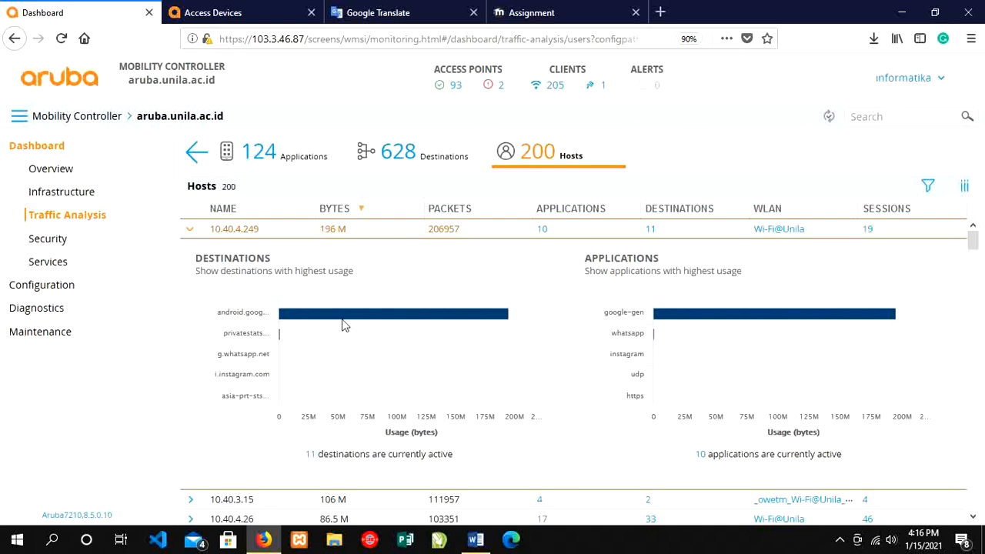
pyautogui.moveTo(339, 317)
pyautogui.moveTo(690, 319)
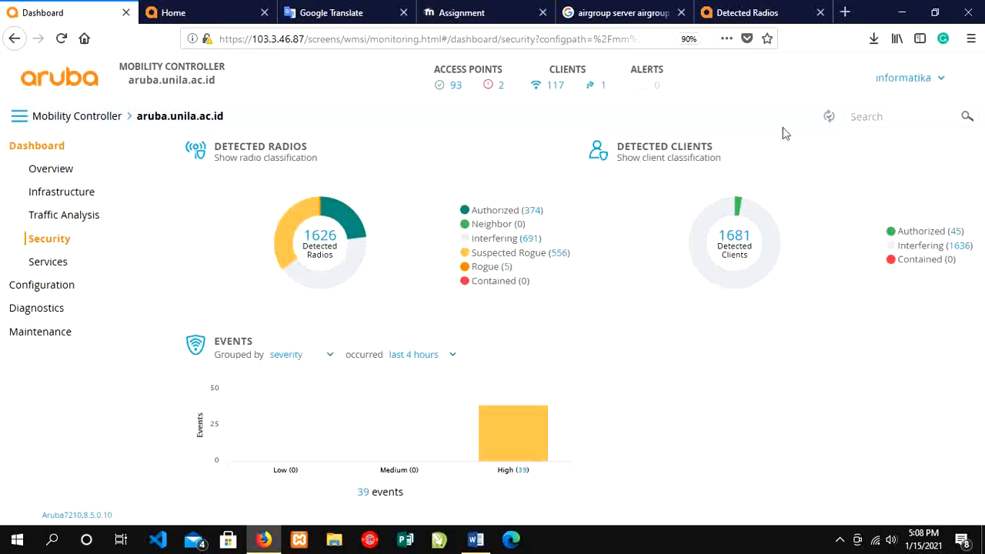
# Inspect the authorized and interfering classifications of the detected clients in Security.
pyautogui.click(963, 245)
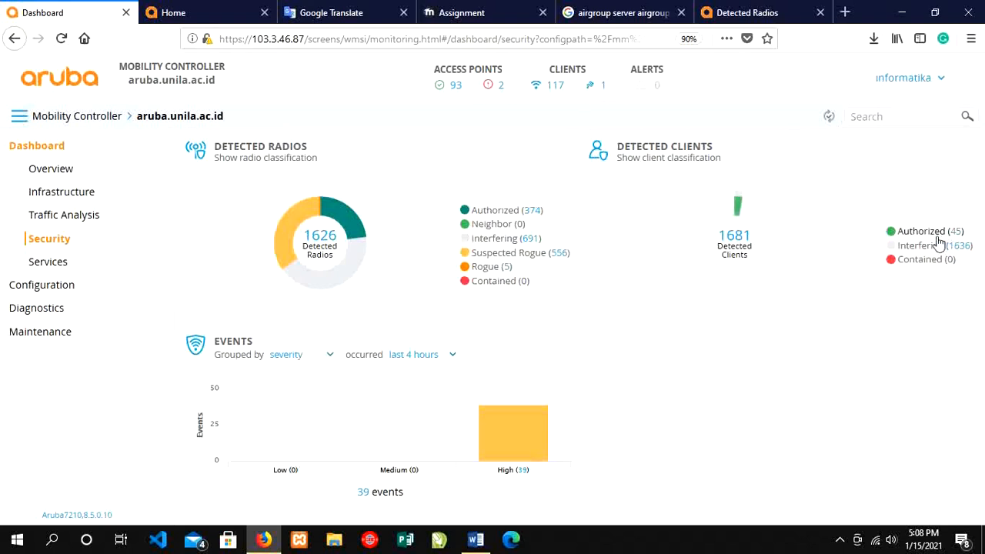
pyautogui.click(933, 245)
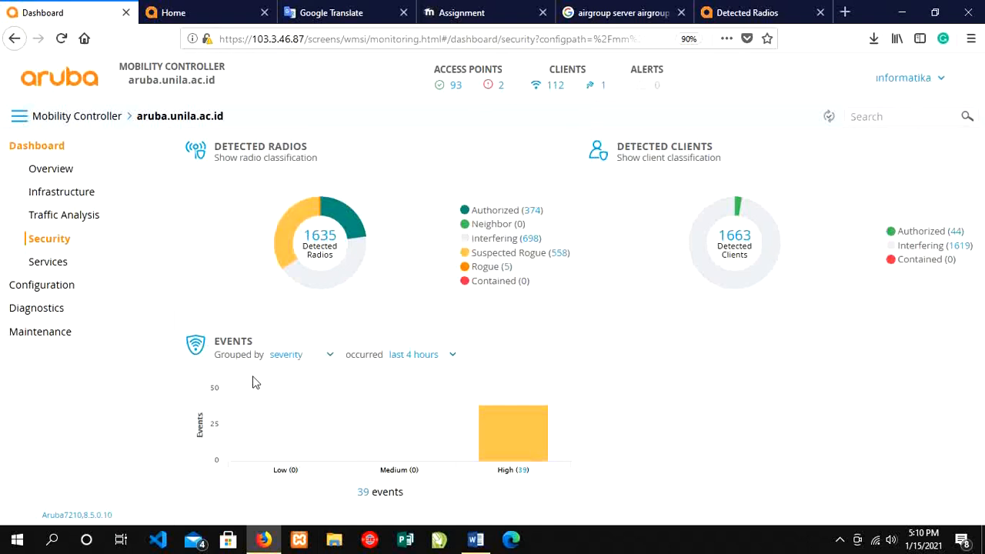
# Review the grouping and time range options of the security events, and inspect the medium and high severity bars.
pyautogui.click(332, 356)
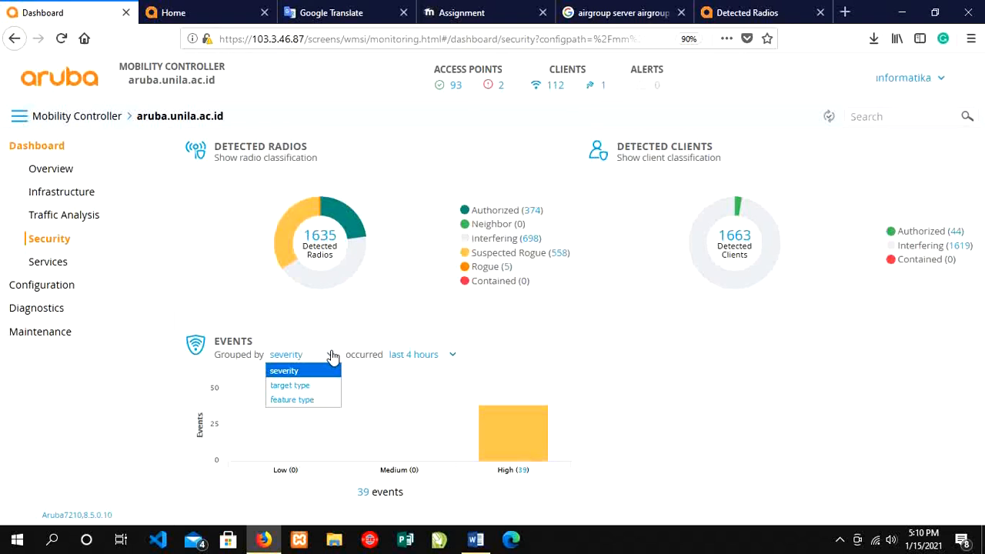
pyautogui.click(332, 357)
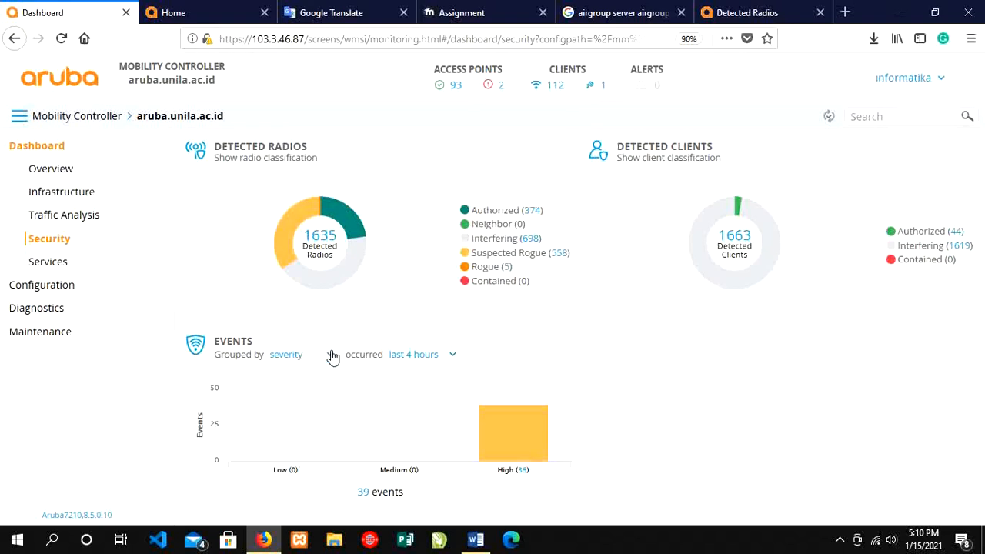
pyautogui.click(451, 357)
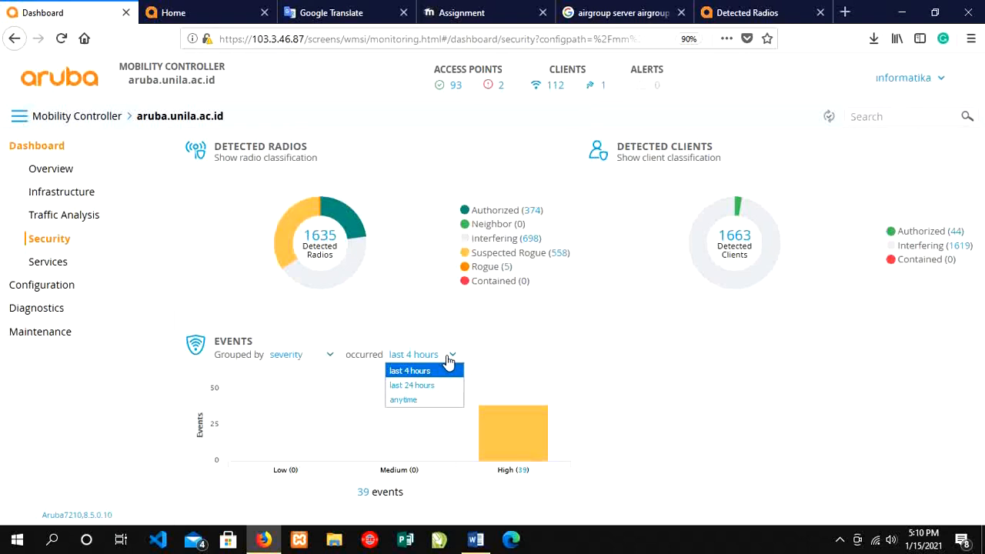
pyautogui.click(449, 360)
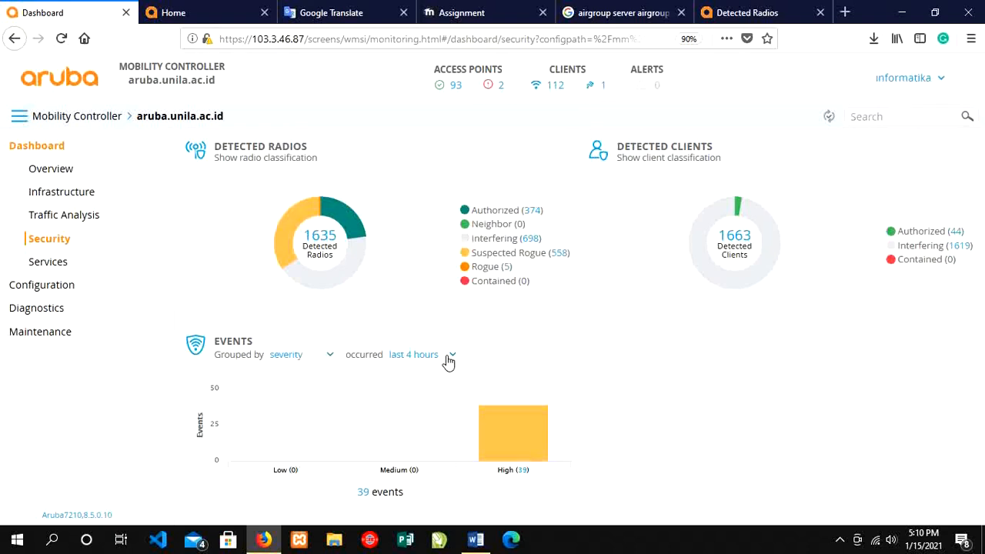
pyautogui.moveTo(371, 447)
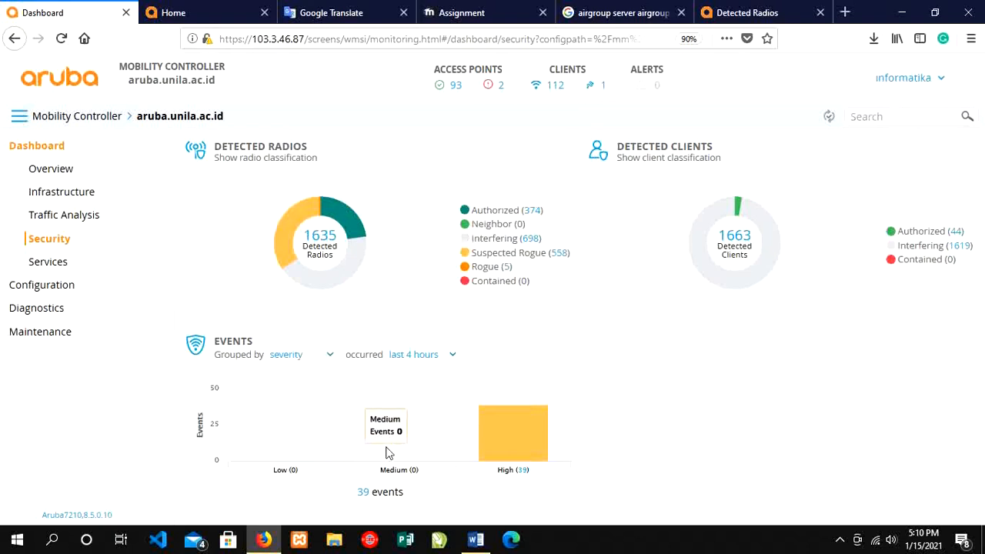
pyautogui.moveTo(511, 447)
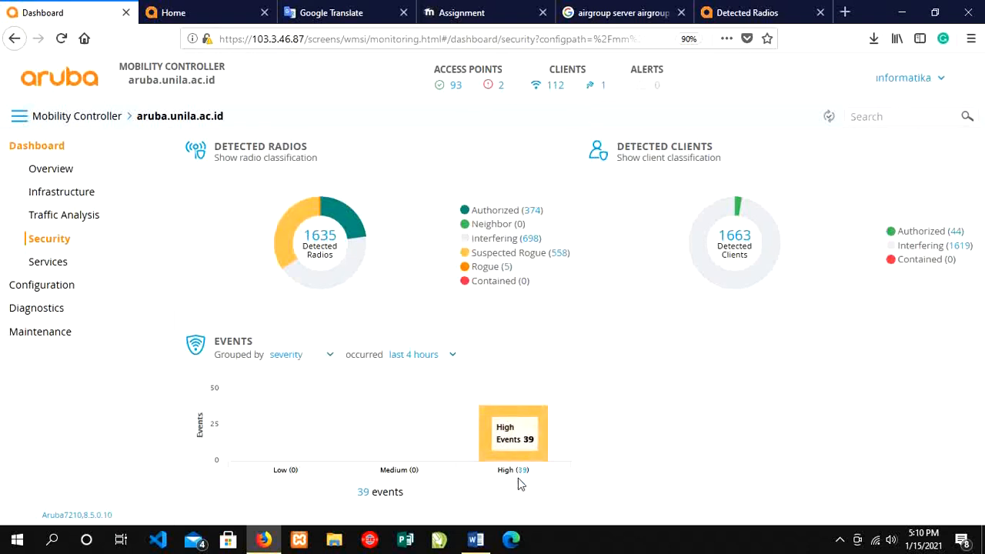
# Group the security events by target type and inspect the severity breakdown of the Client bar.
pyautogui.moveTo(536, 406)
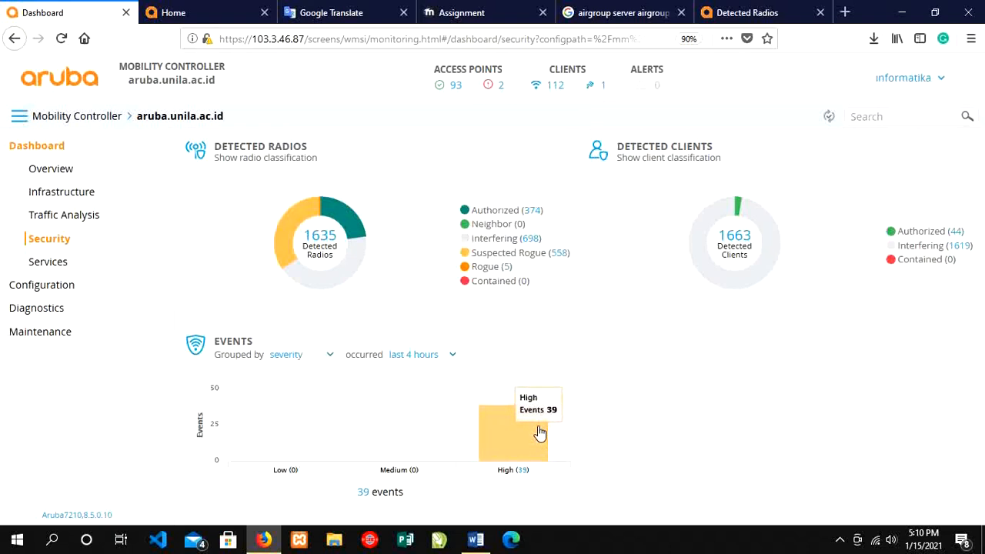
pyautogui.click(284, 357)
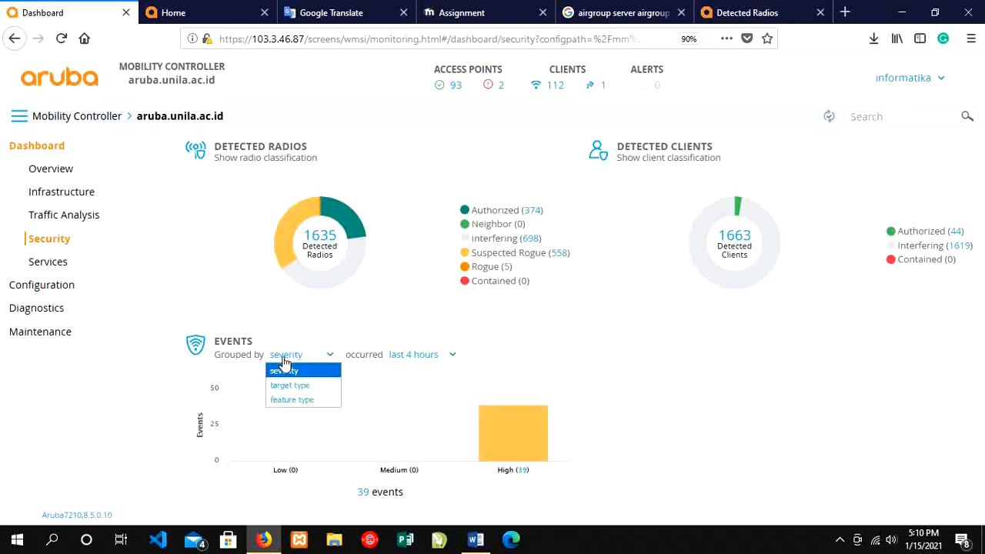
pyautogui.click(288, 388)
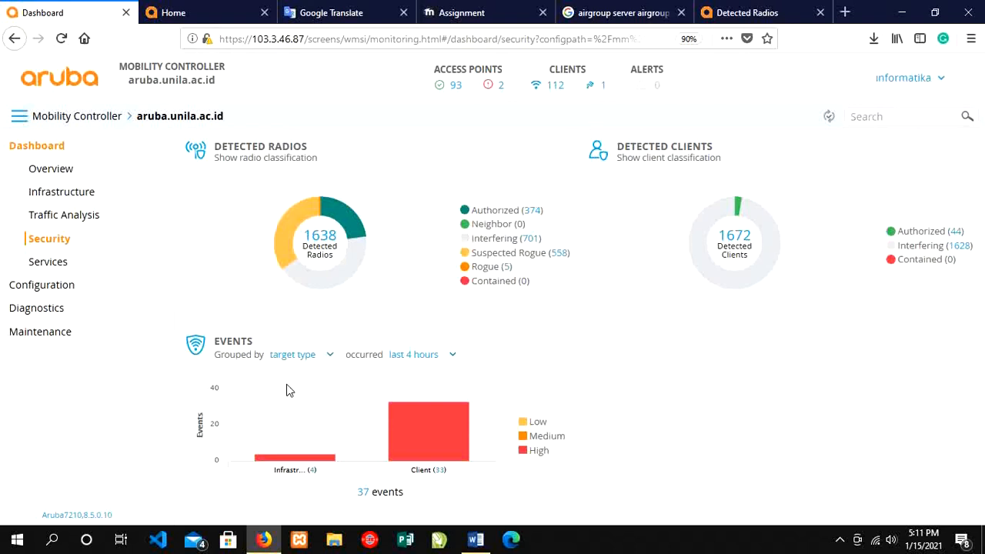
pyautogui.moveTo(456, 446)
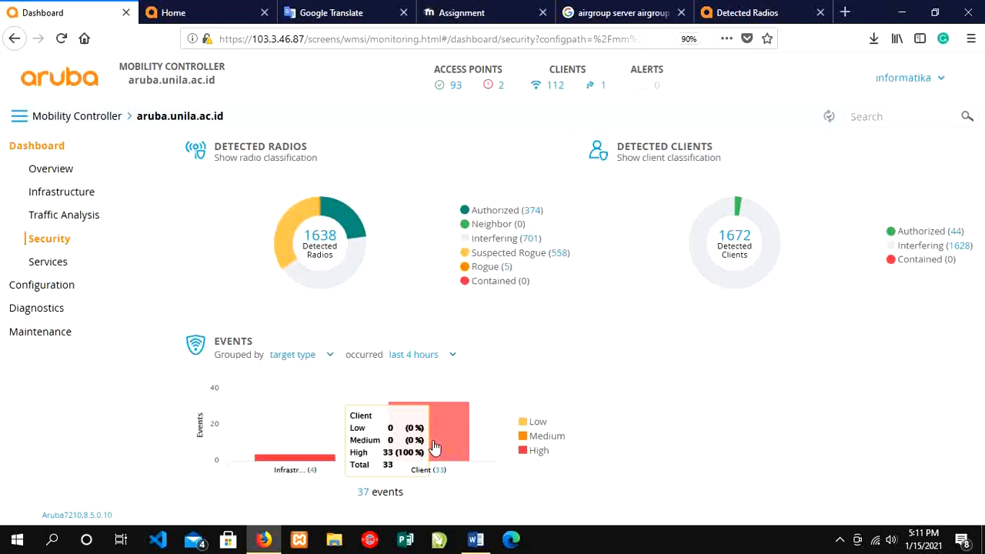
# Group the security events by feature type and inspect the severity breakdown of the Detection bar.
pyautogui.click(312, 356)
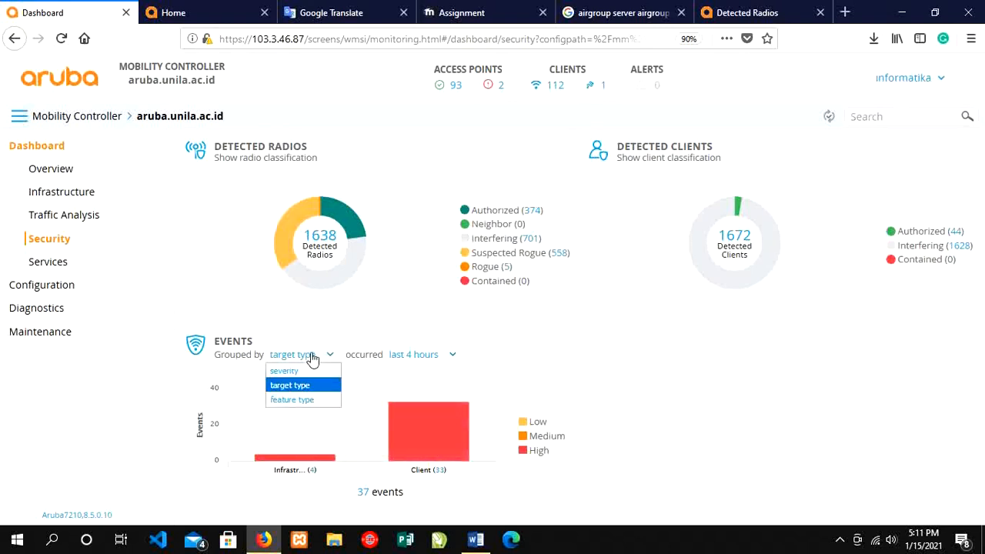
pyautogui.click(312, 401)
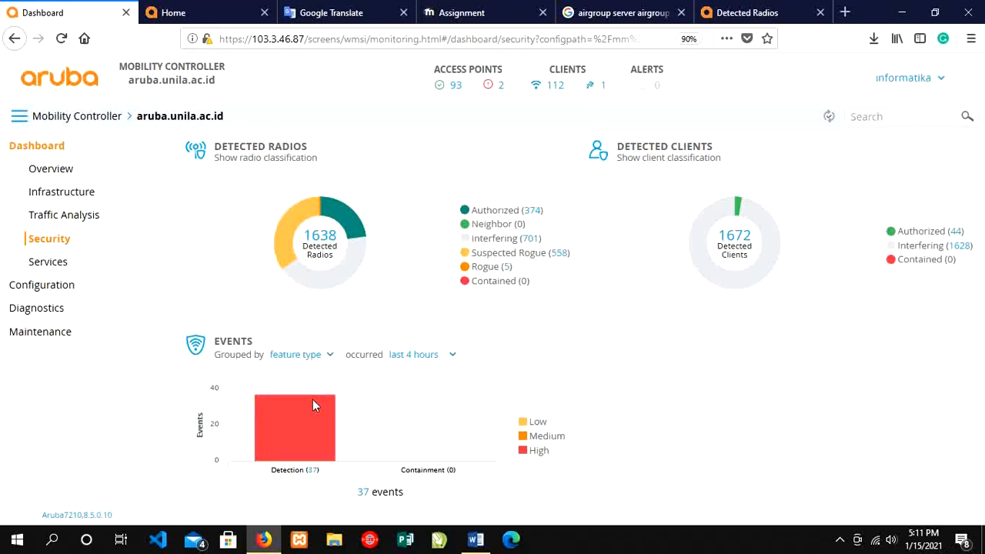
pyautogui.moveTo(306, 453)
pyautogui.moveTo(323, 438)
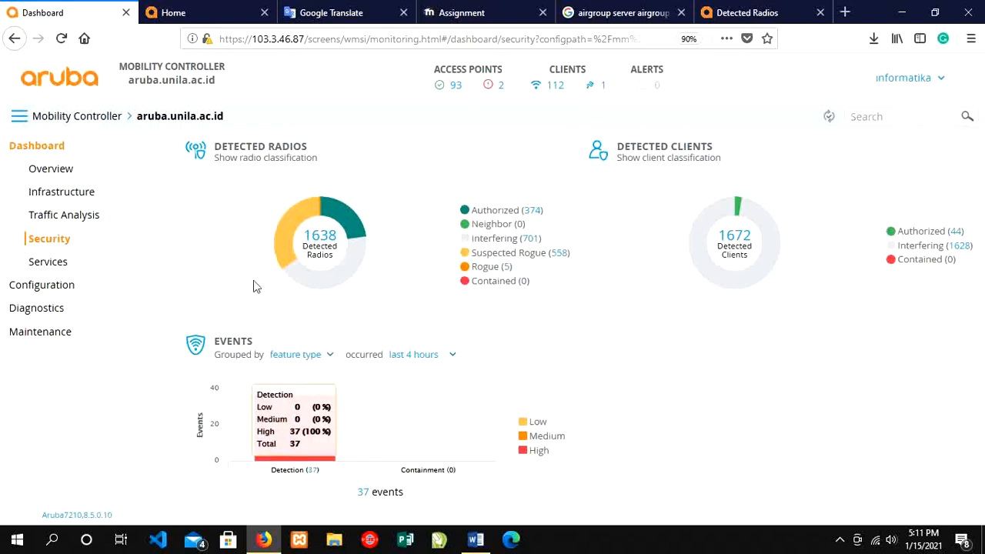
# Open the detailed detected radios list, review its column options, and view the detected clients and events lists.
pyautogui.click(202, 156)
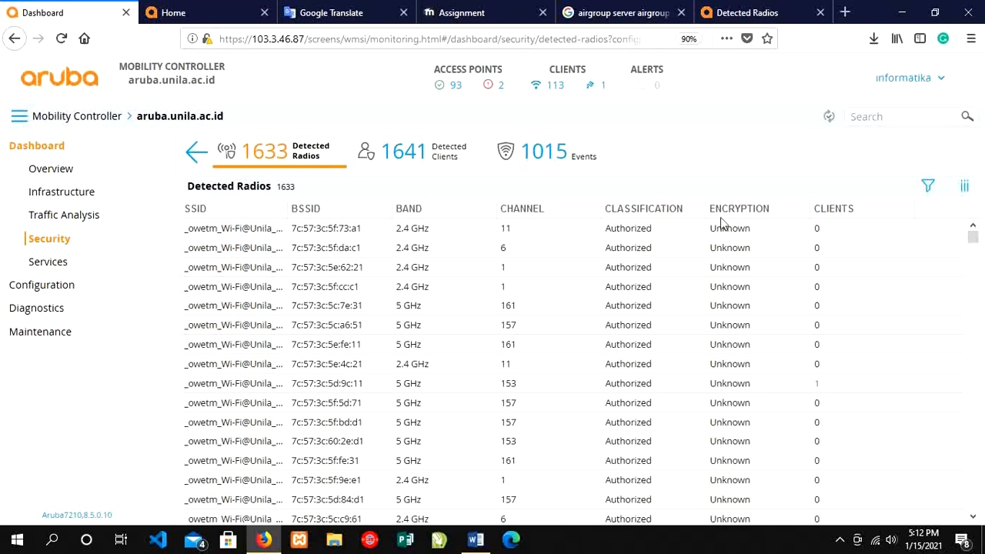
pyautogui.click(964, 185)
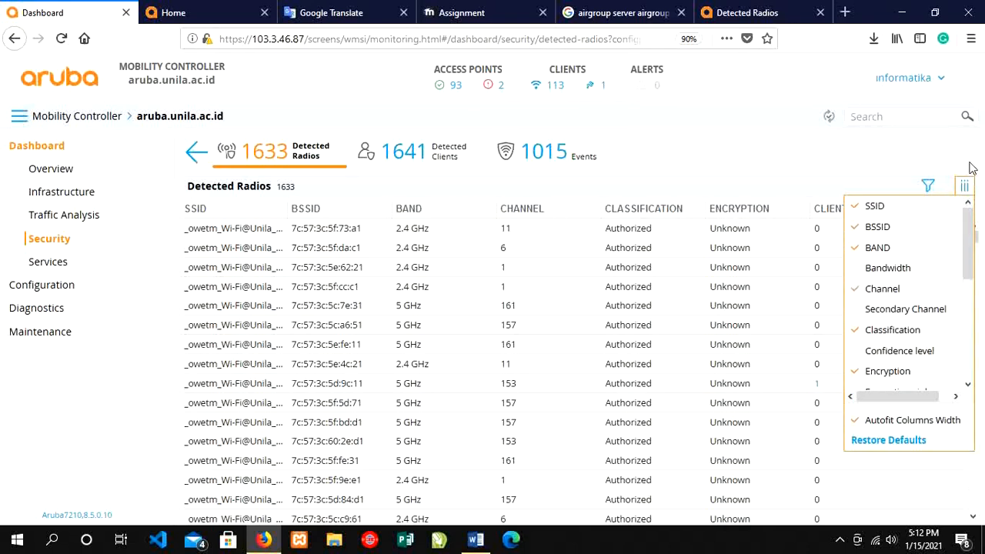
pyautogui.click(965, 186)
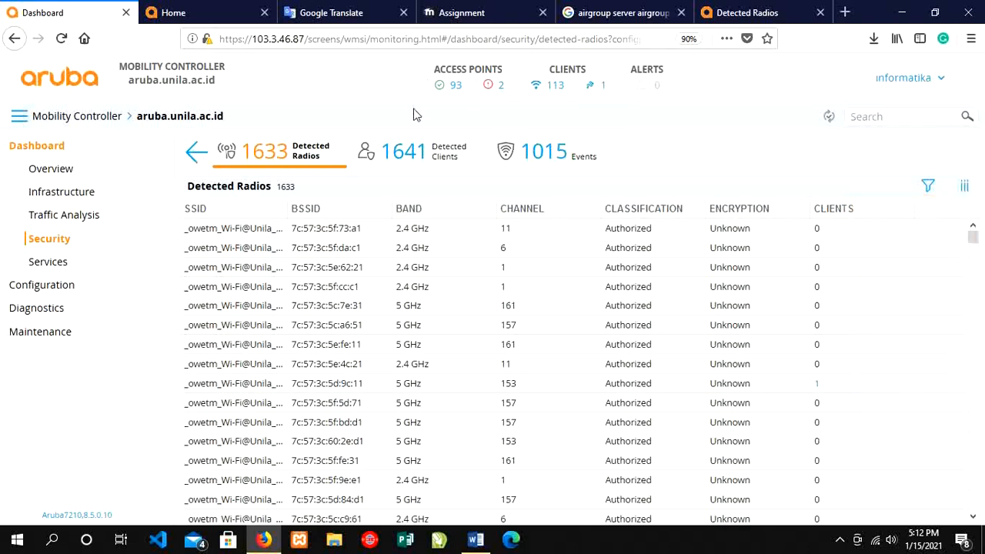
pyautogui.click(432, 153)
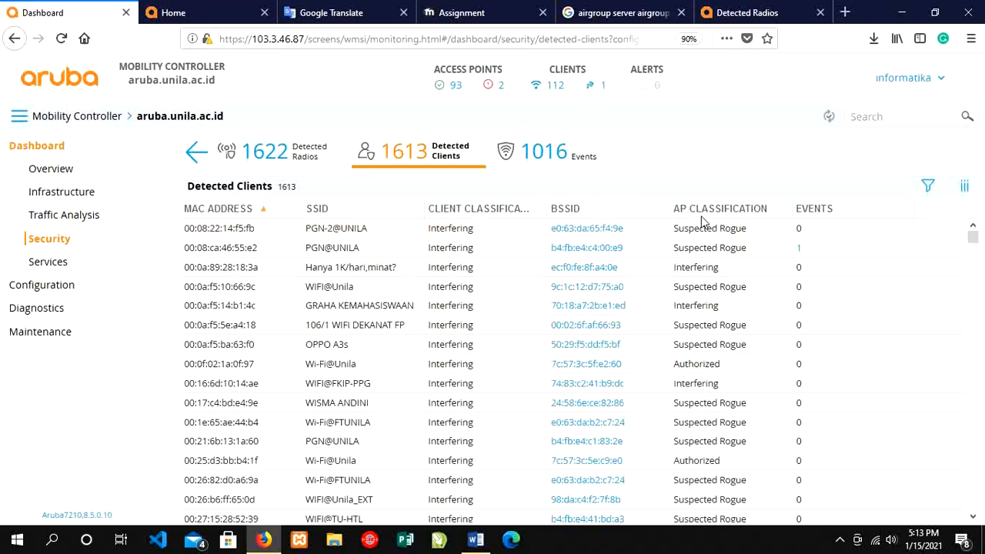
pyautogui.click(593, 163)
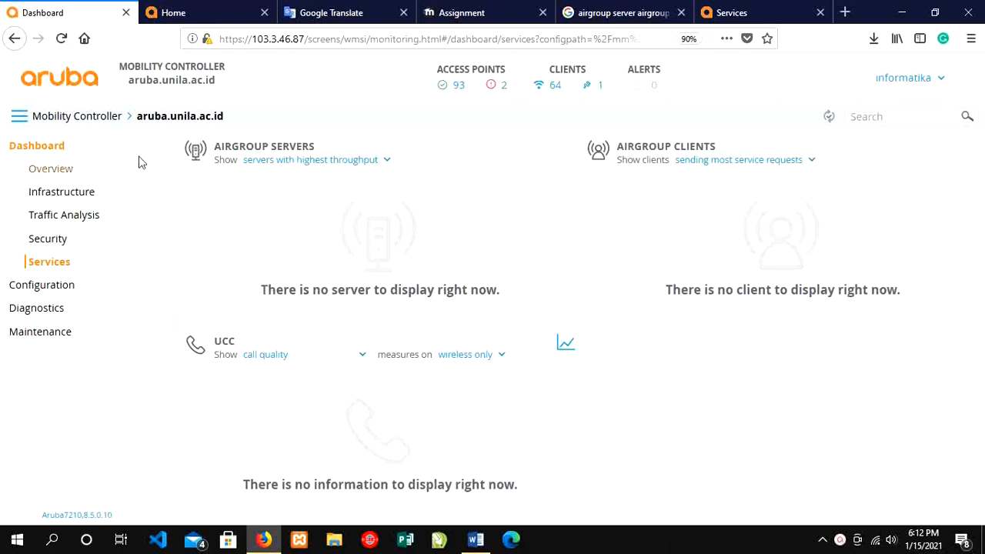
# Show the AirGroup servers by most offered services, and switch back to servers with highest throughput.
pyautogui.click(332, 166)
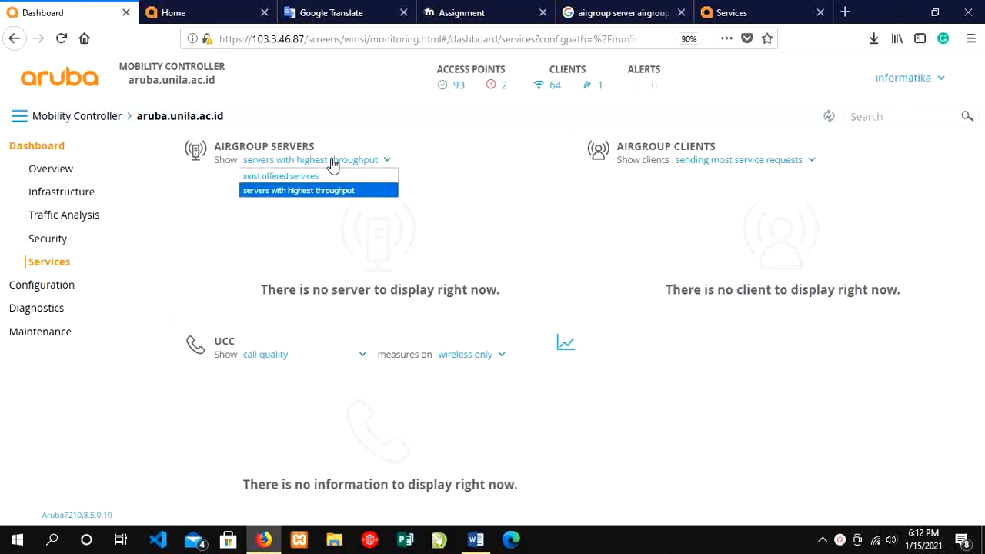
pyautogui.click(322, 177)
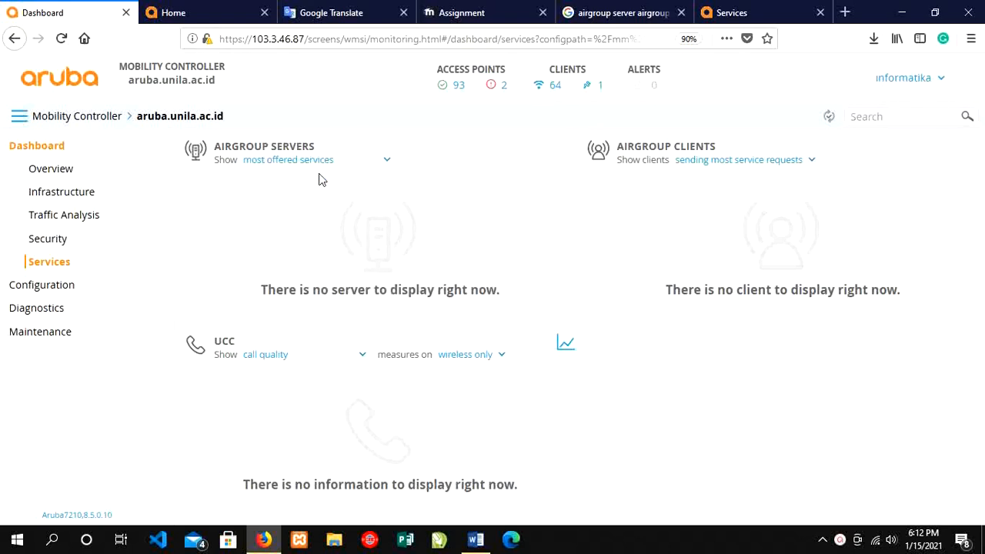
pyautogui.click(308, 160)
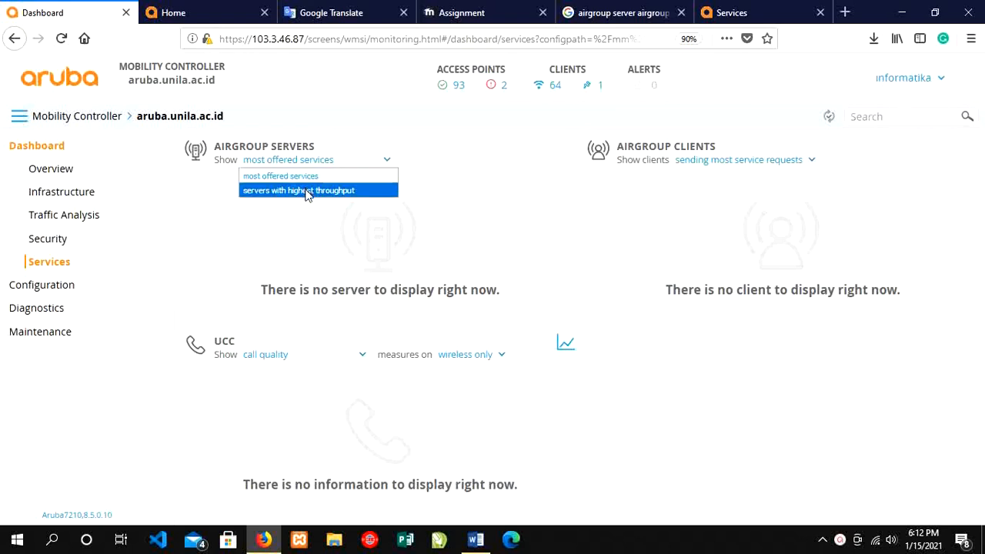
pyautogui.click(306, 191)
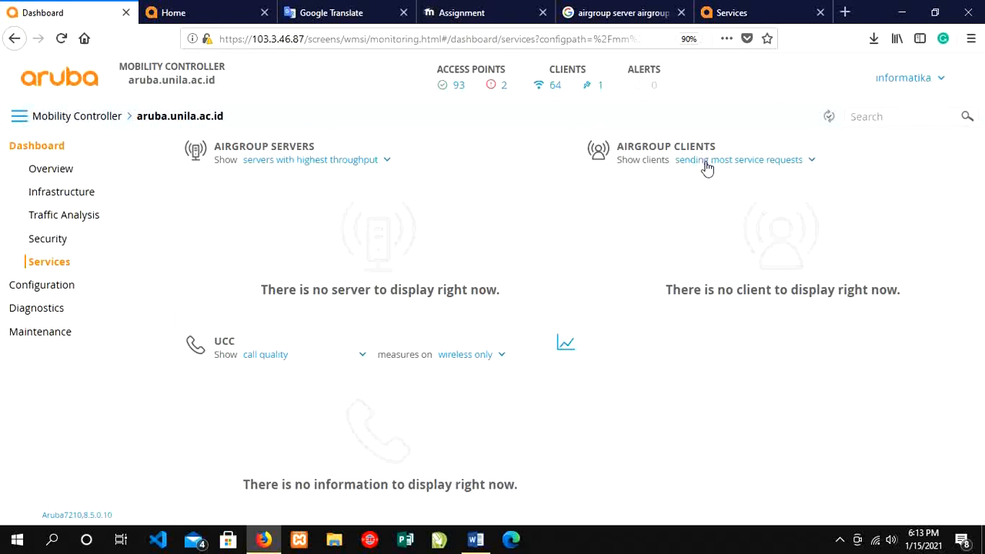
# Review the AirGroup clients sending most service requests, and show the clients with highest throughput.
pyautogui.click(706, 168)
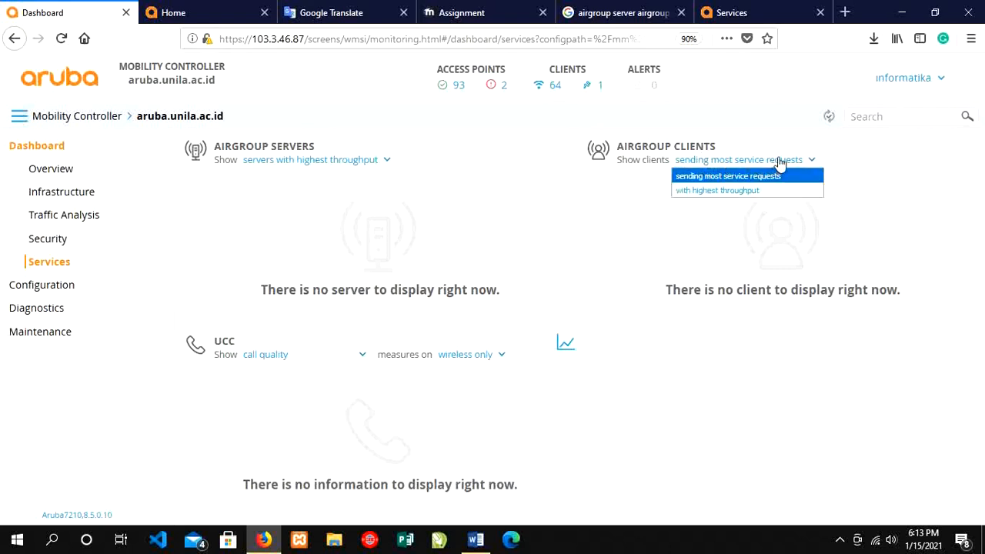
pyautogui.click(795, 179)
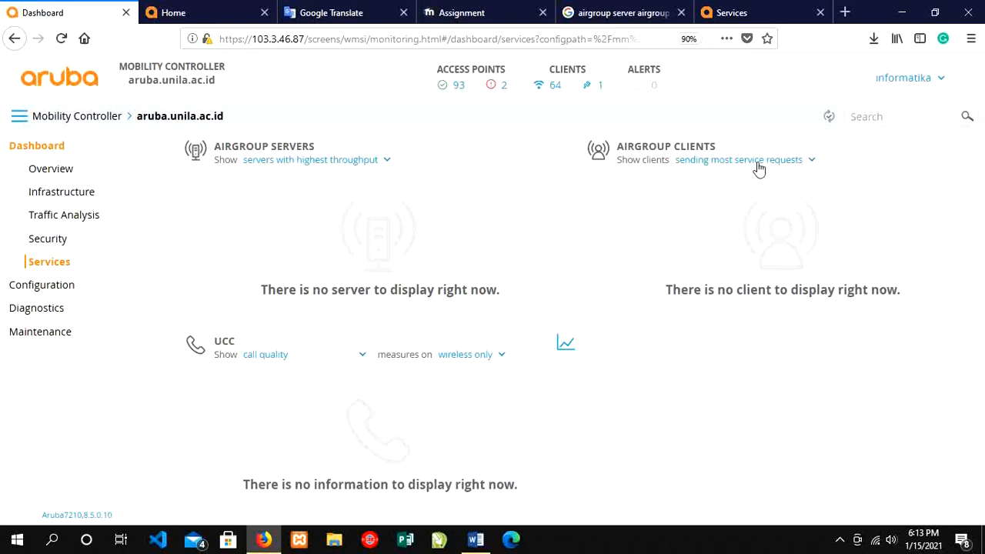
pyautogui.click(759, 161)
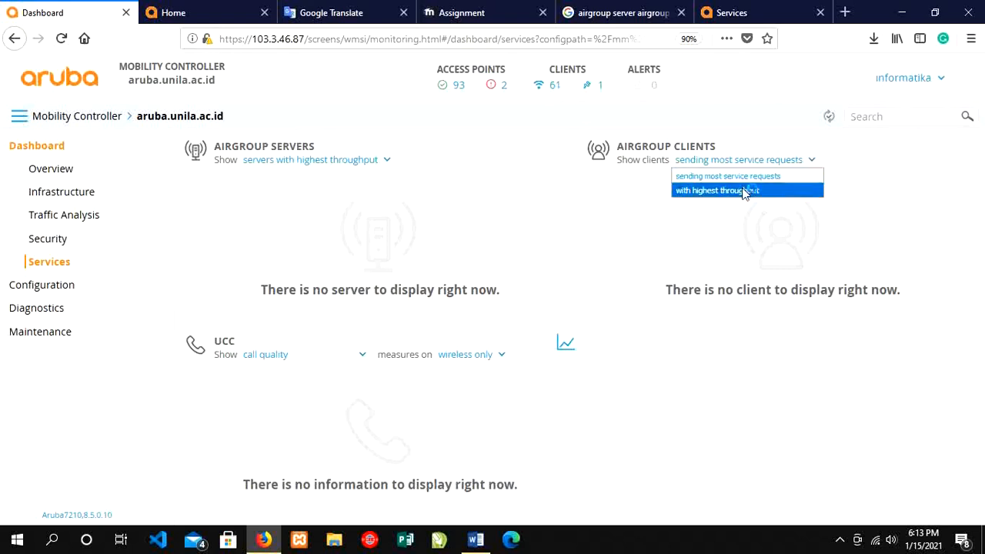
pyautogui.click(746, 190)
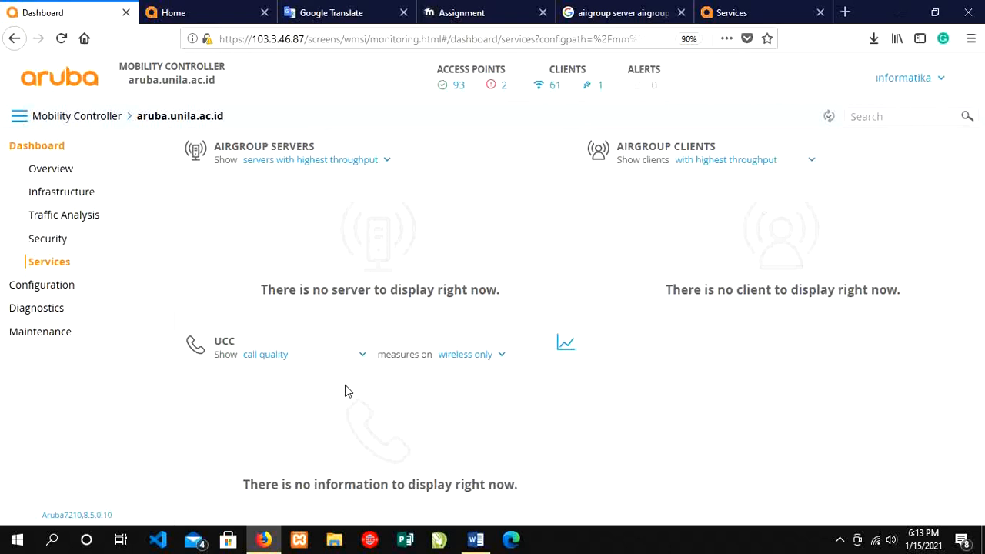
# Review the UCC call quality options, and show call quality vs client health measured end-to-end.
pyautogui.click(269, 358)
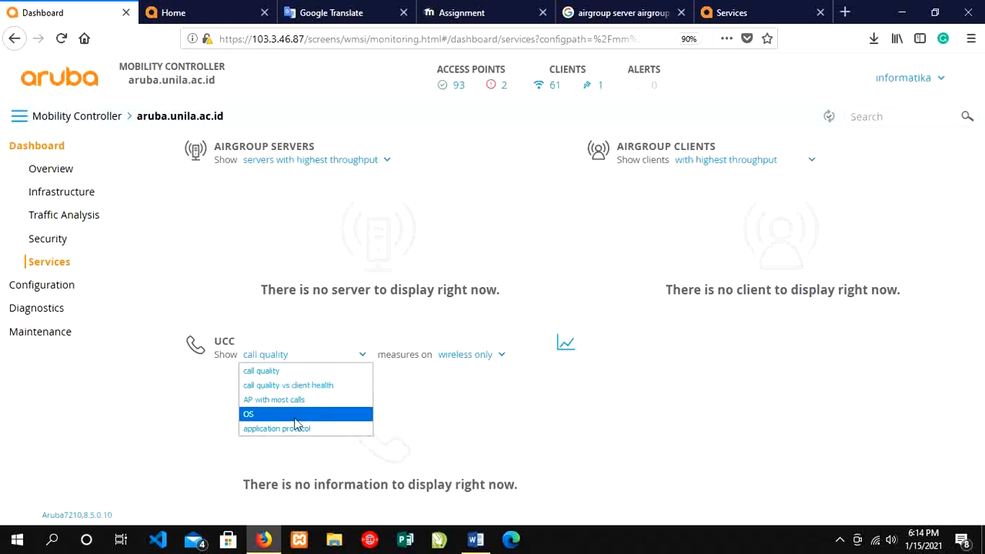
pyautogui.click(339, 375)
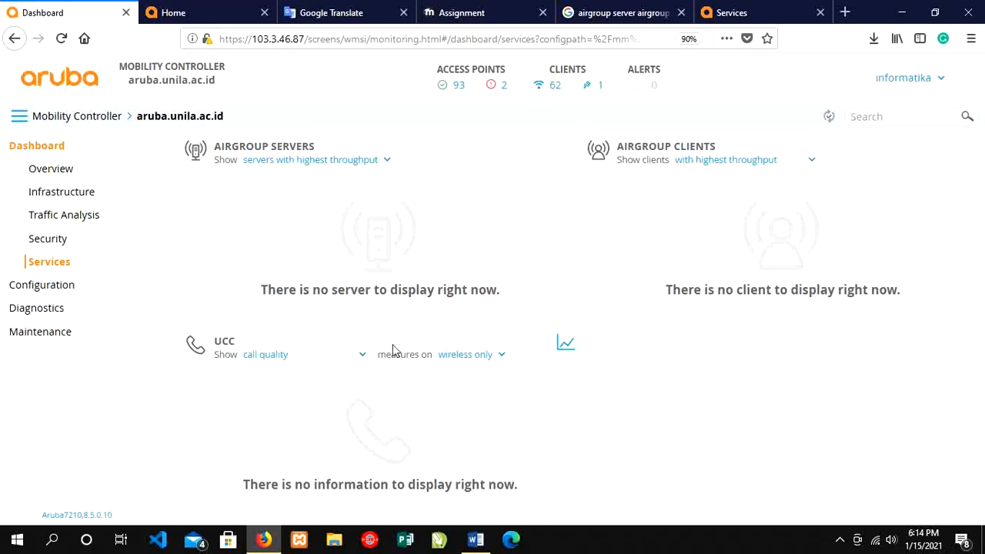
pyautogui.click(465, 356)
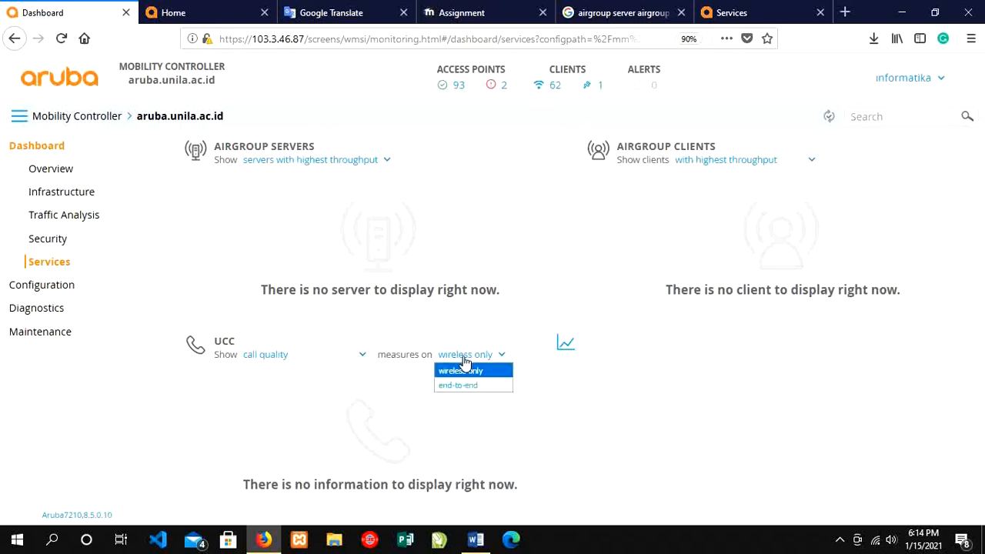
pyautogui.click(271, 358)
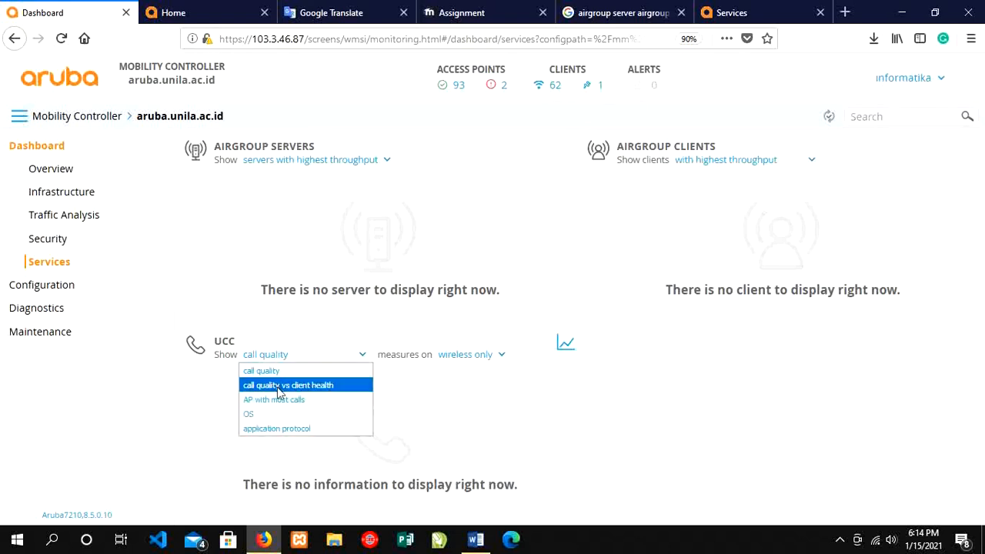
pyautogui.click(280, 387)
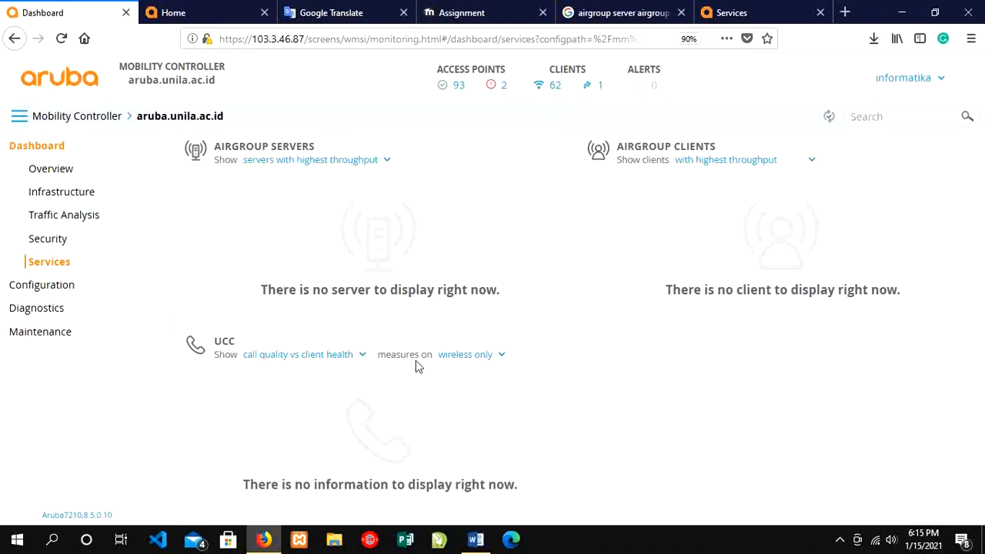
pyautogui.click(458, 358)
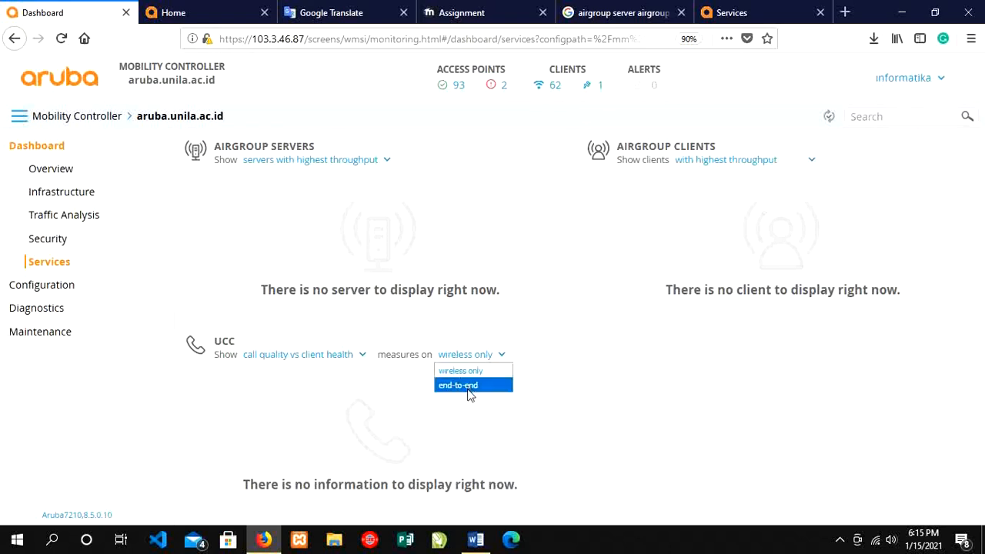
pyautogui.click(468, 389)
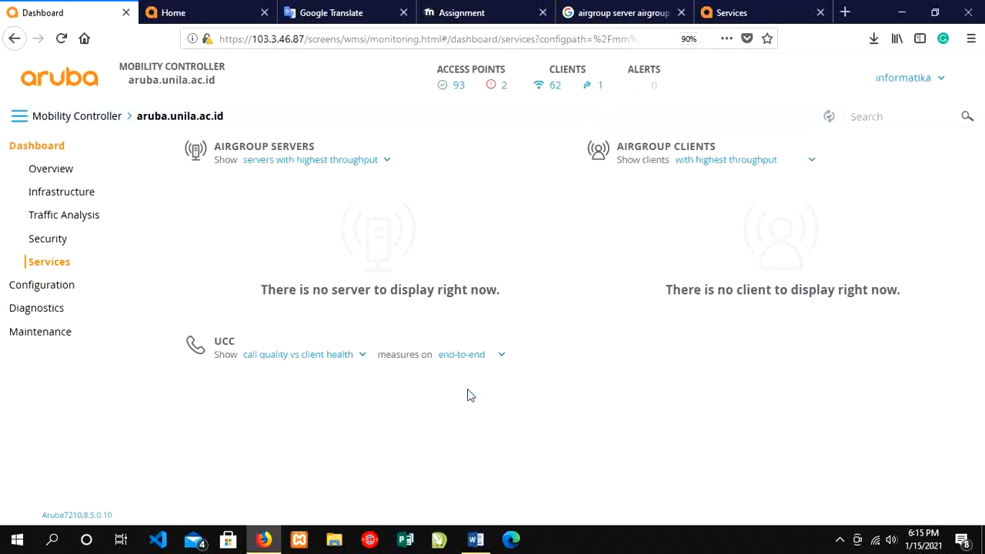
# View the UCC information by AP with most calls, OS and application protocol in turn.
pyautogui.click(328, 355)
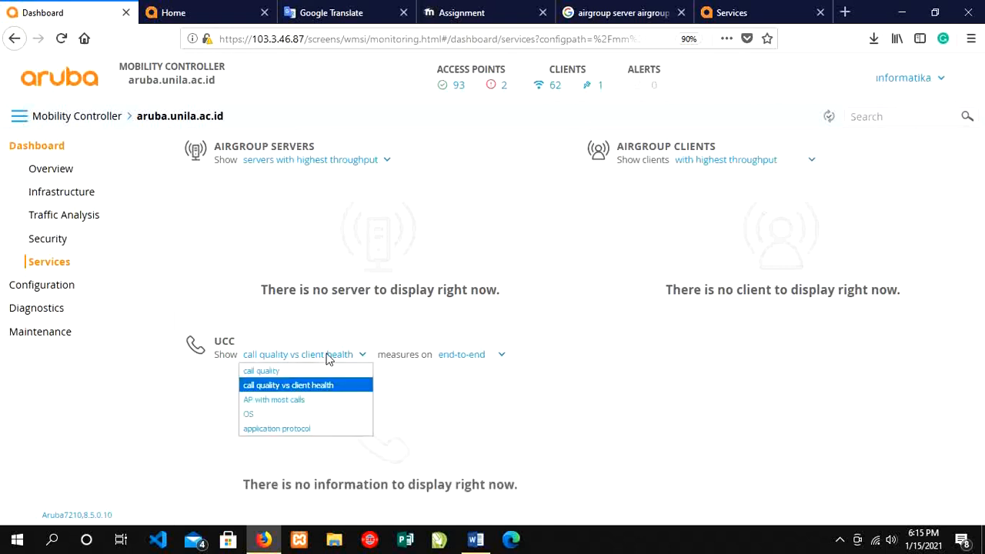
pyautogui.click(321, 400)
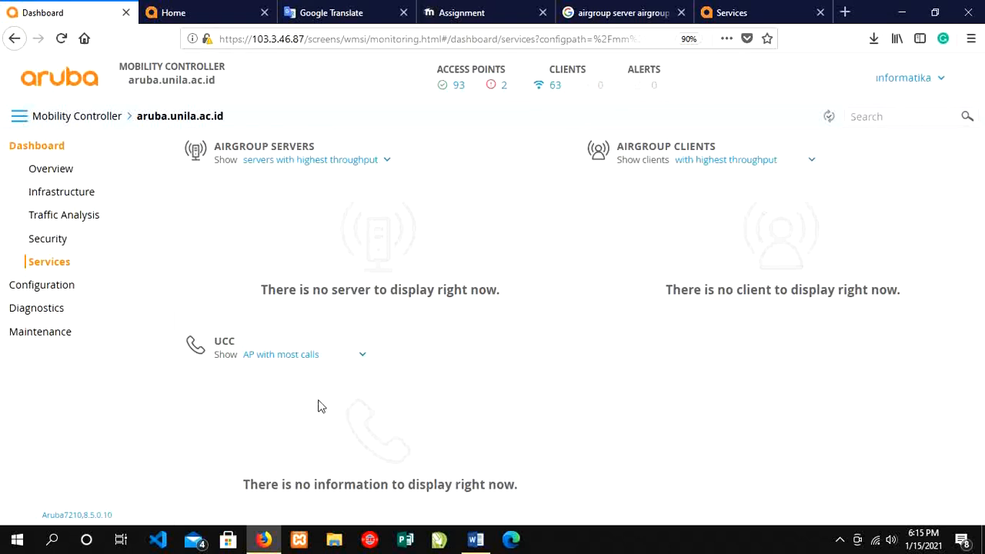
pyautogui.click(308, 356)
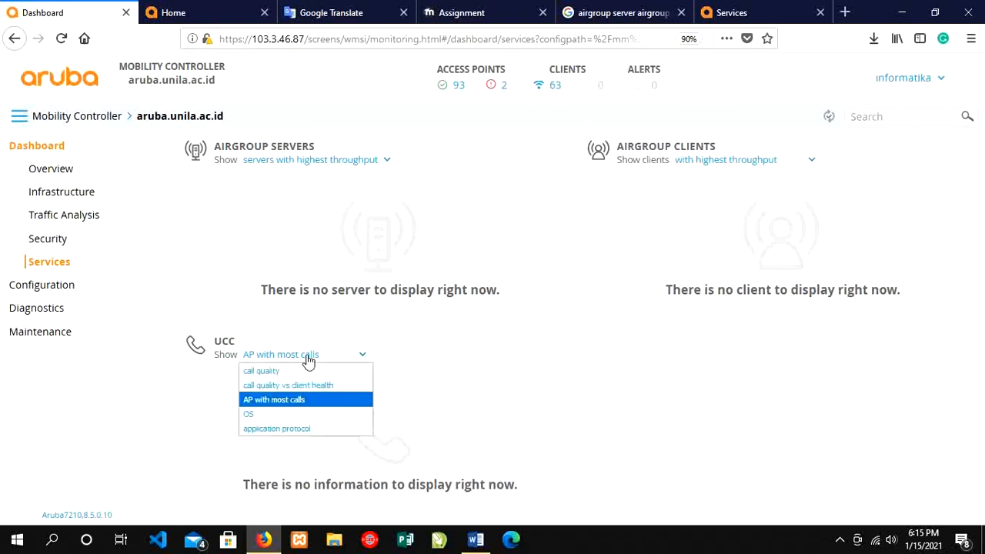
pyautogui.click(288, 417)
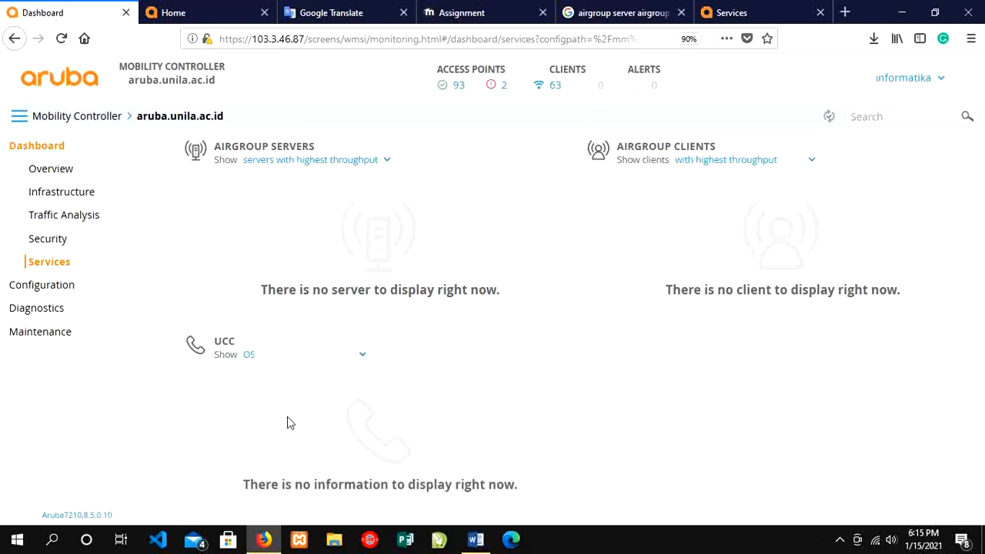
pyautogui.click(266, 356)
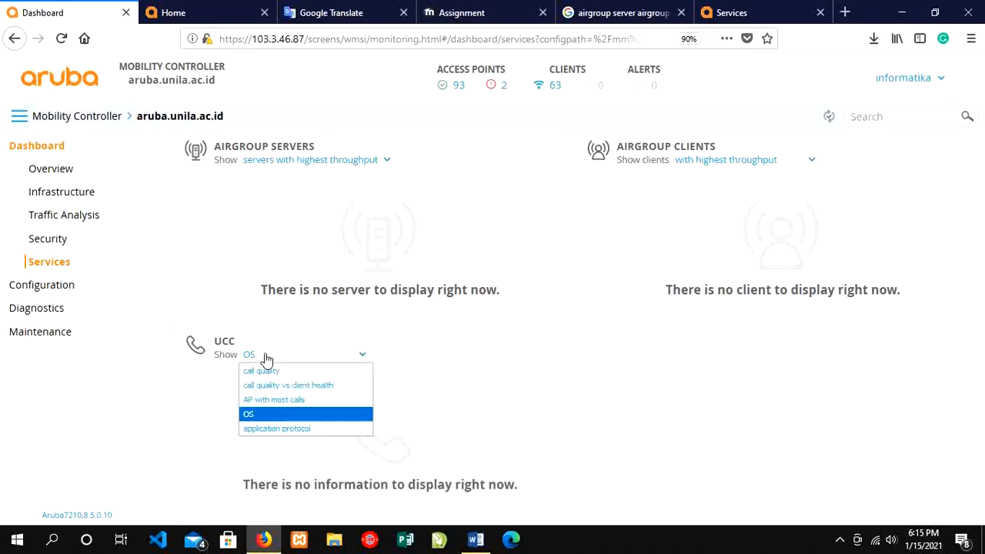
pyautogui.click(285, 431)
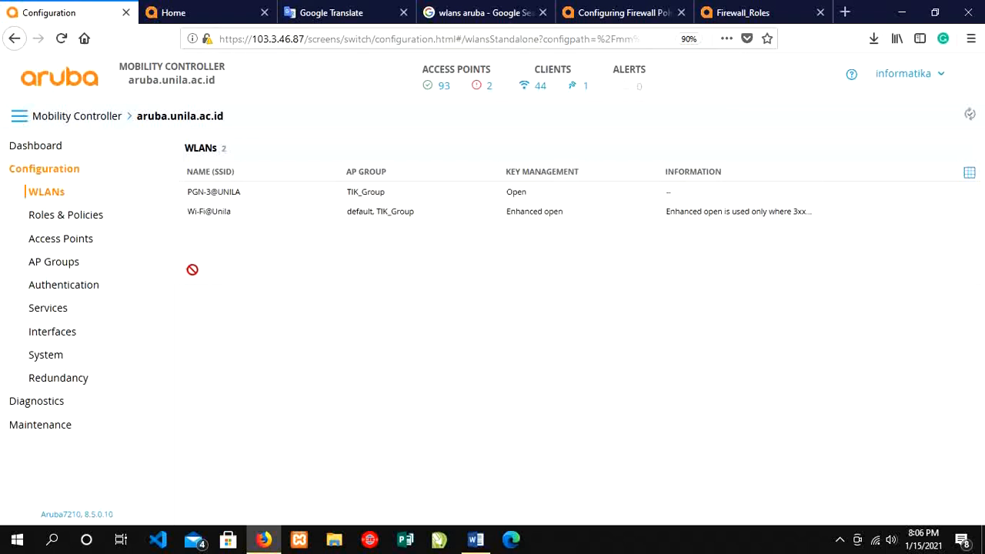
# Show the general settings of the PGN-3@UNILA WLAN.
pyautogui.click(201, 197)
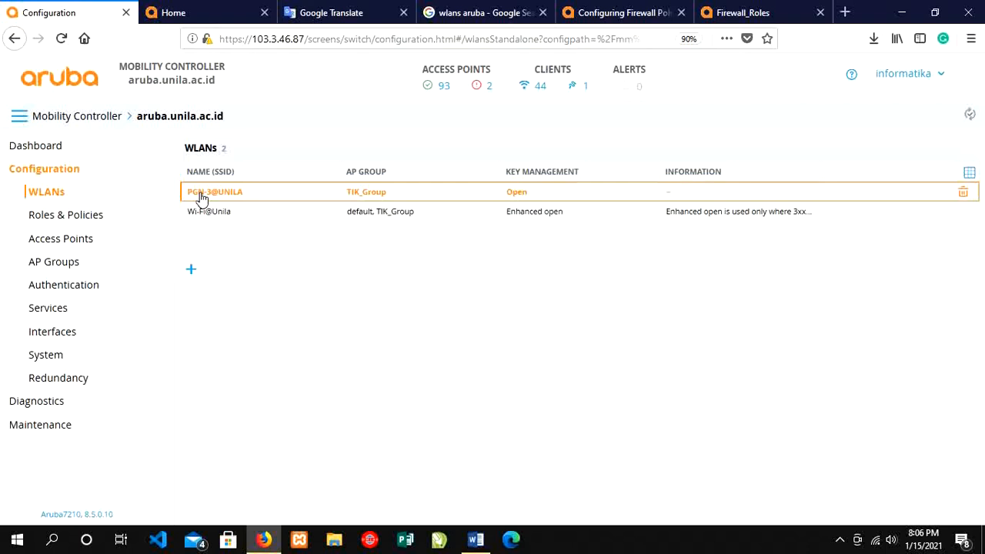
pyautogui.click(201, 197)
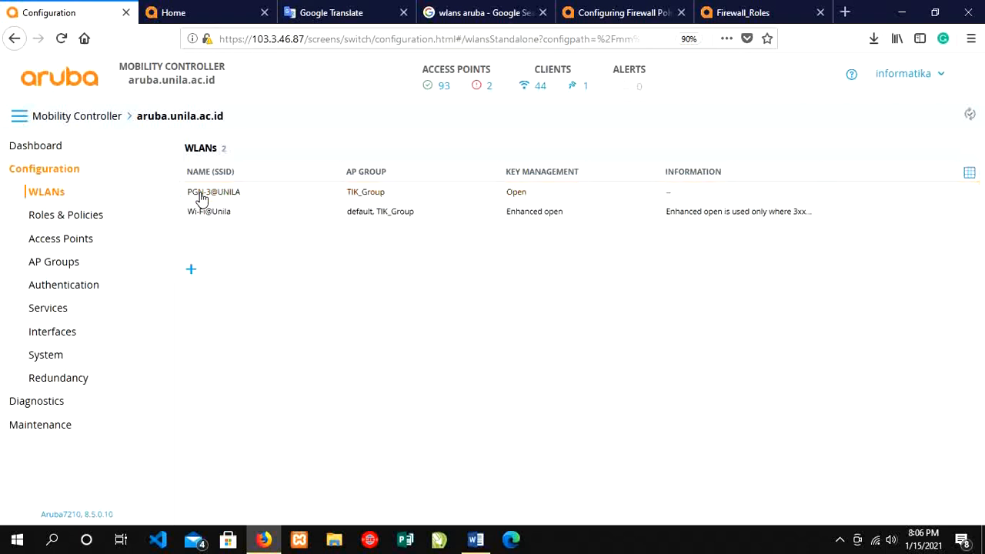
pyautogui.click(201, 197)
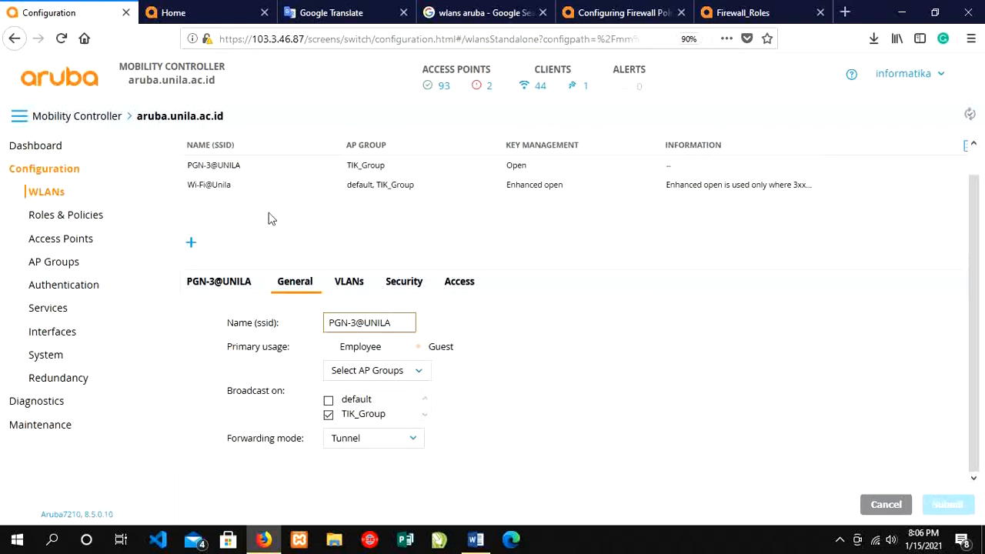
# View the configured user roles and the list of campus access points.
pyautogui.click(87, 221)
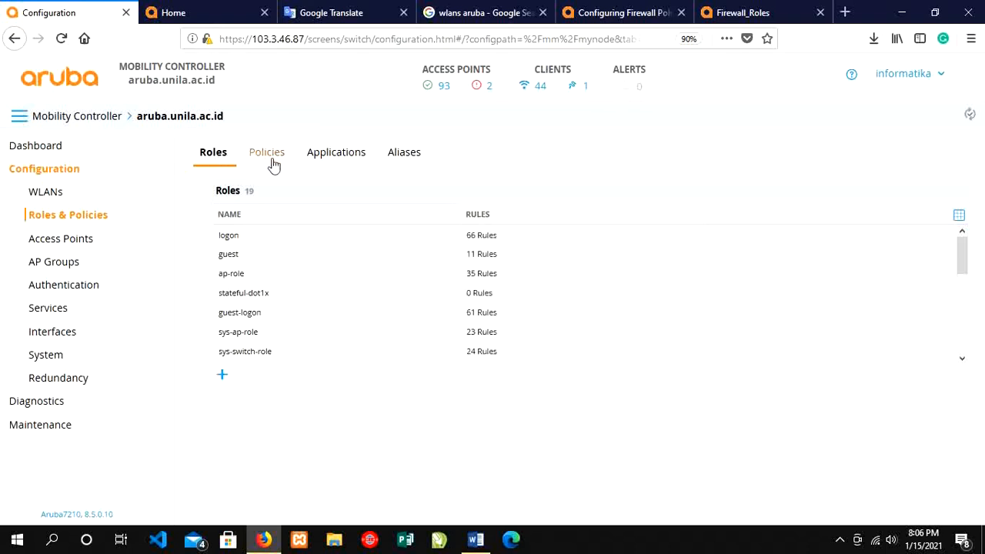
pyautogui.click(73, 245)
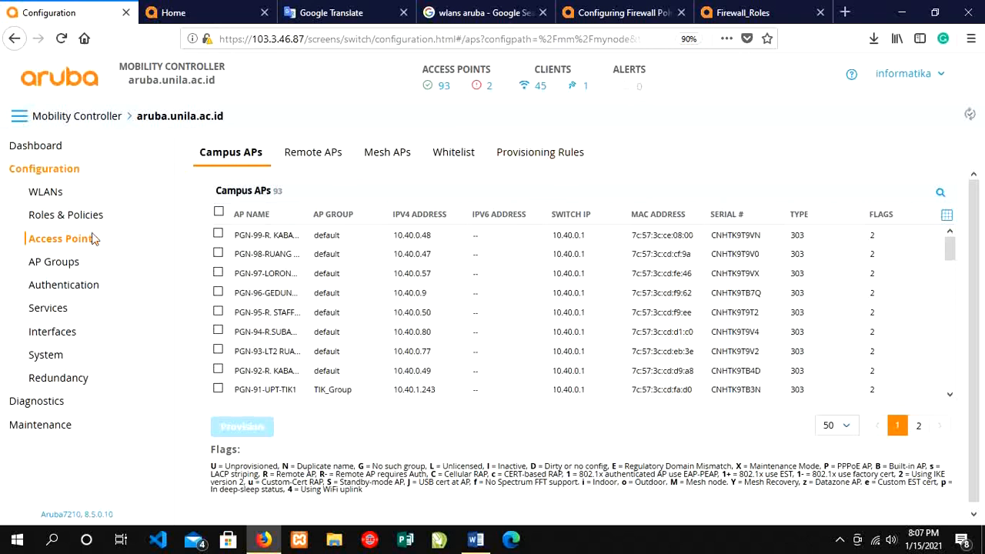
# View the AP groups and show the access points belonging to the default group.
pyautogui.click(63, 271)
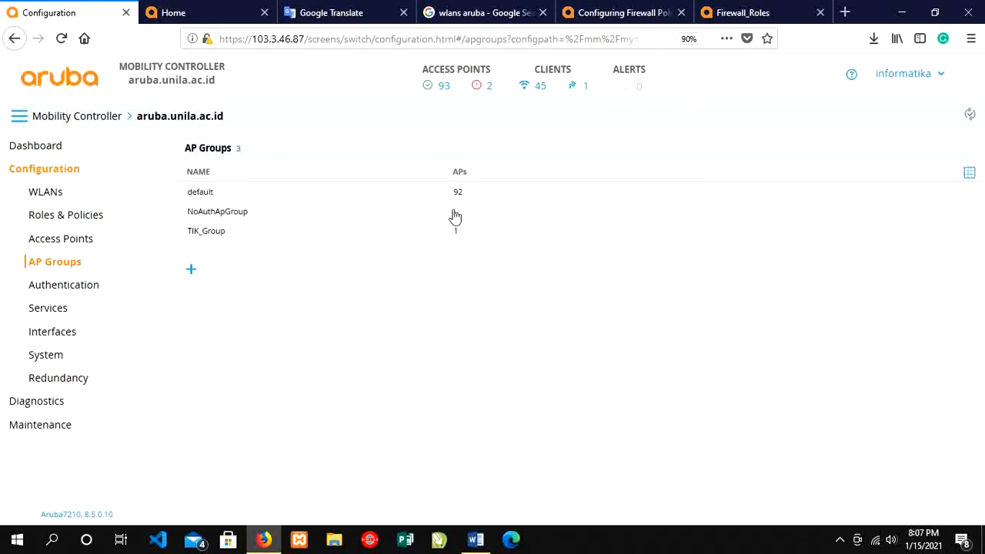
pyautogui.click(206, 198)
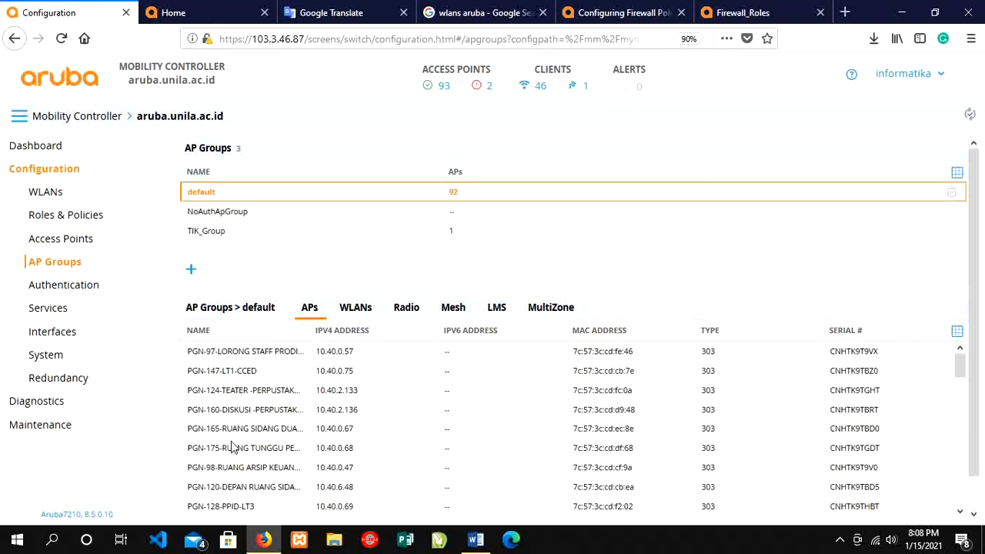
# View the configuration of authentication servers, VPN services and interface ports in turn.
pyautogui.click(69, 285)
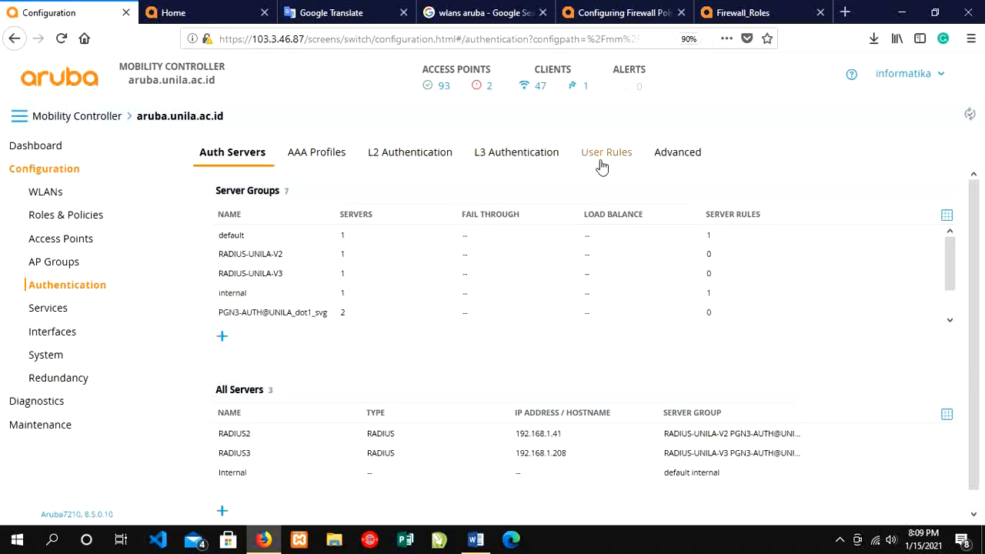
pyautogui.click(43, 314)
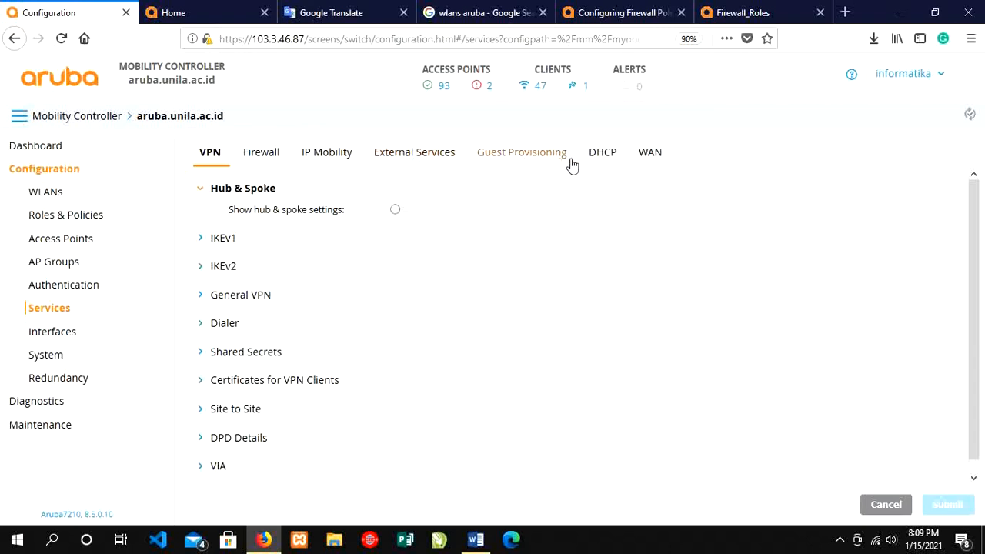
pyautogui.click(48, 334)
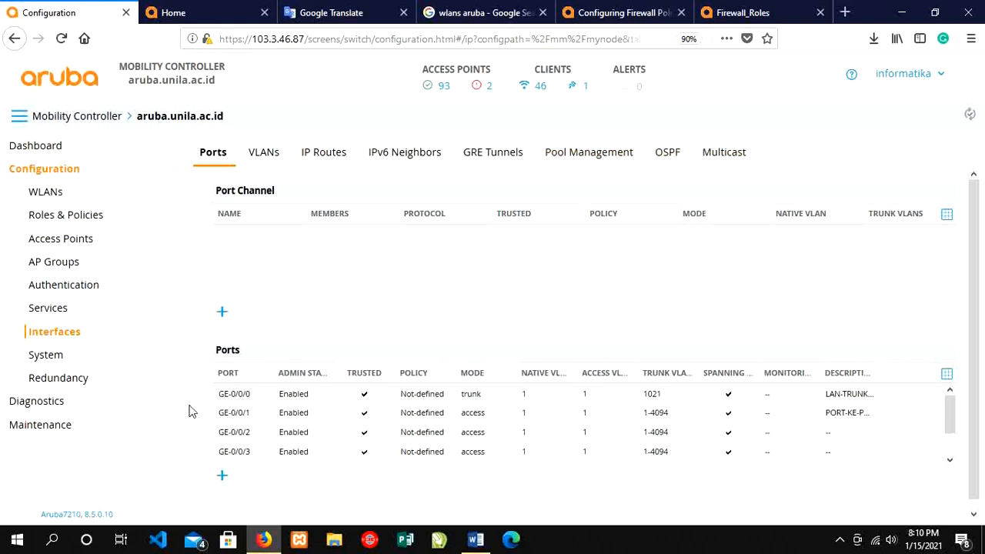
# View the controller's system configuration, going through its general settings, certificates, profiles and additional options.
pyautogui.click(51, 357)
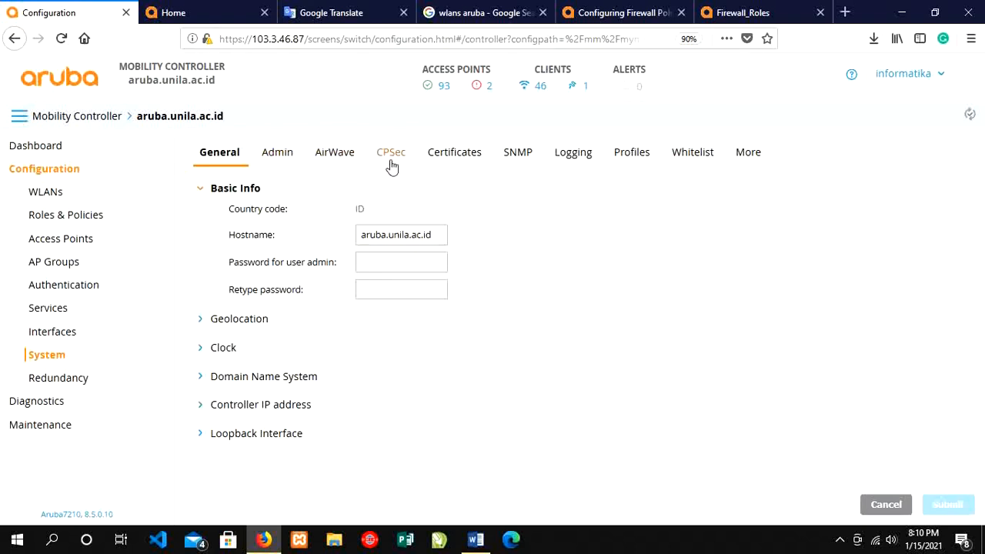
pyautogui.click(465, 162)
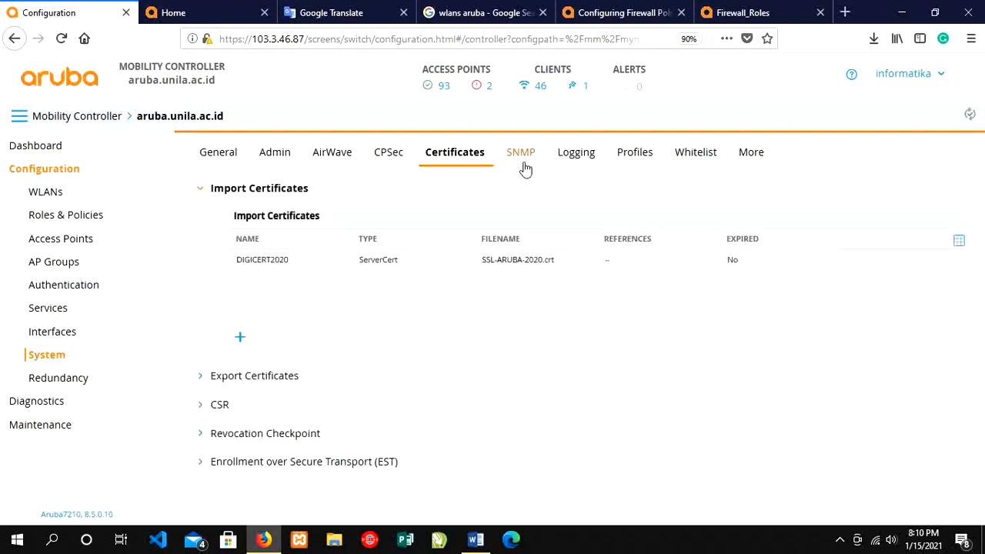
pyautogui.click(639, 158)
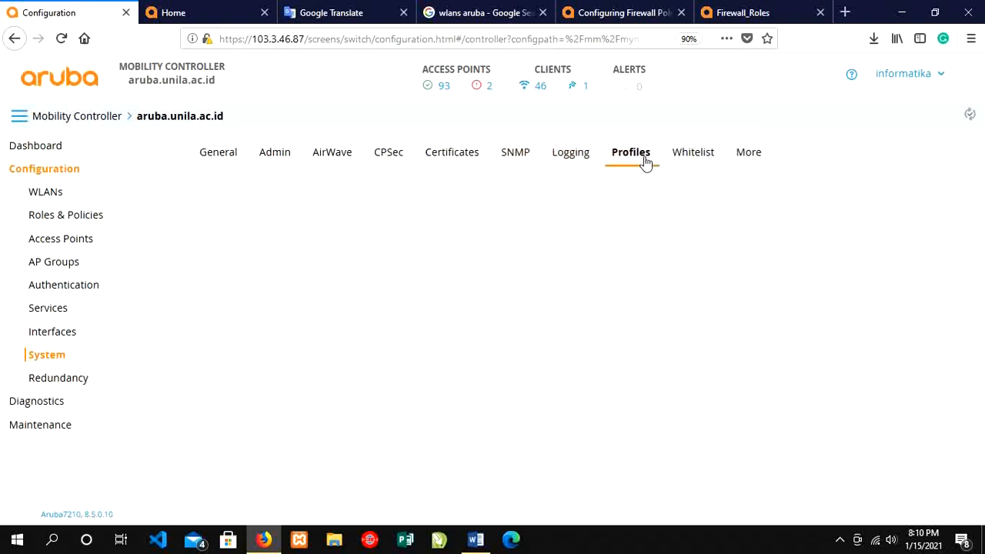
pyautogui.click(745, 163)
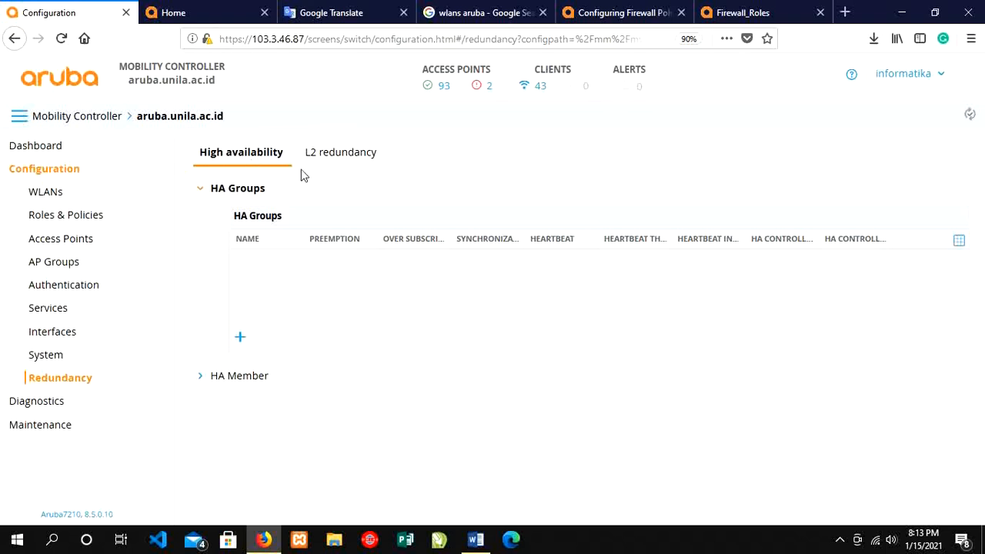
# View the ping diagnostic tool and look through the controller's process logs.
pyautogui.click(39, 403)
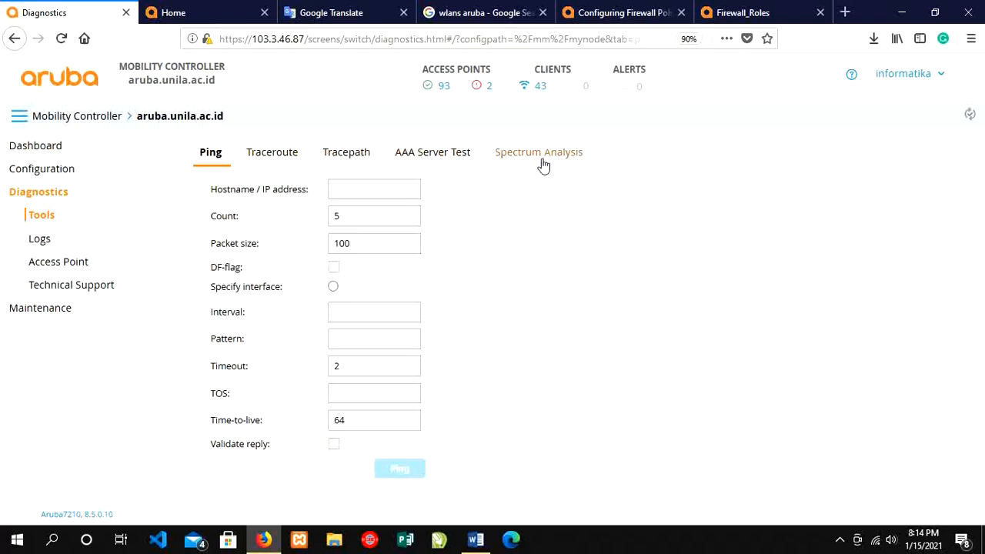
pyautogui.click(35, 243)
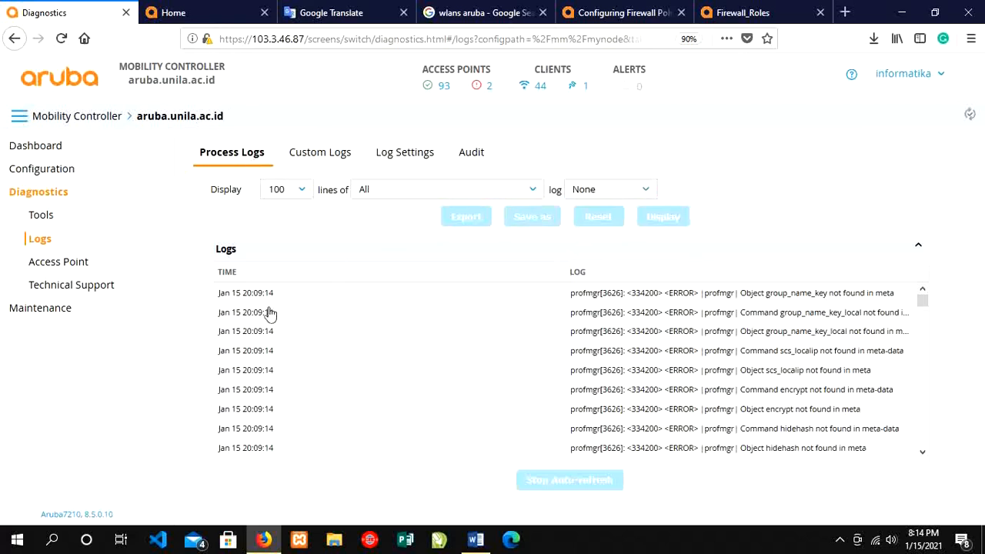
pyautogui.scroll(-3, 269, 373)
pyautogui.scroll(3, 268, 374)
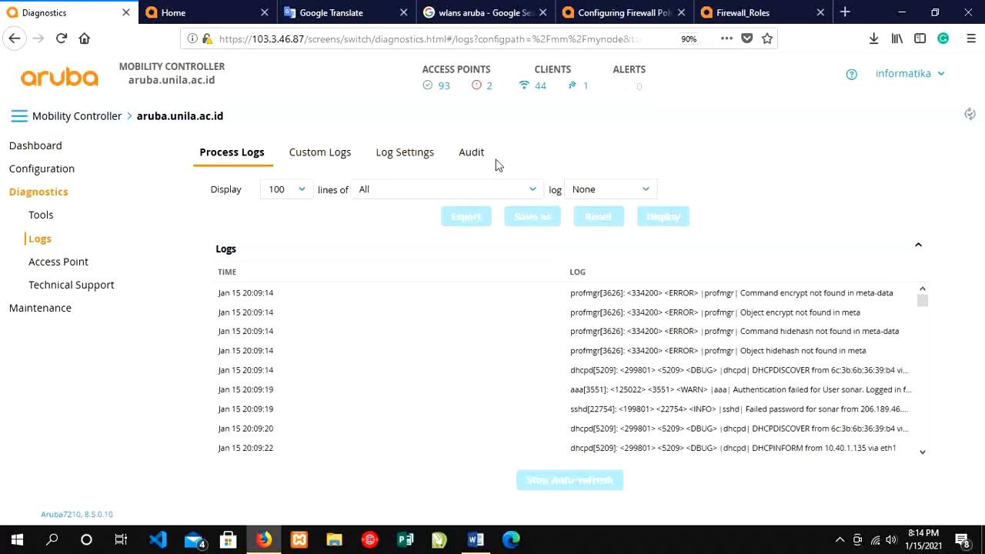
# View the access point diagnostics and the technical support pages for TAC server and system information.
pyautogui.click(58, 261)
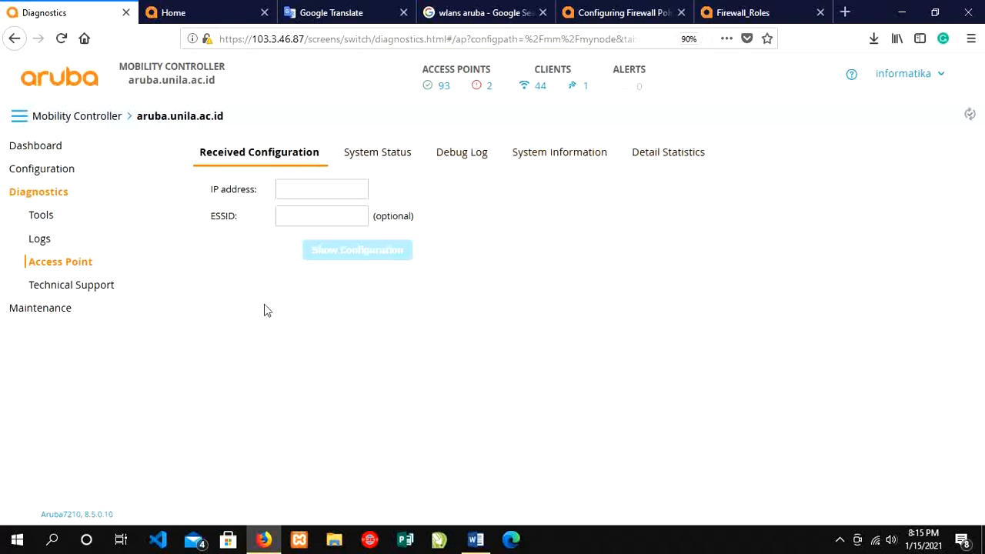
pyautogui.click(100, 298)
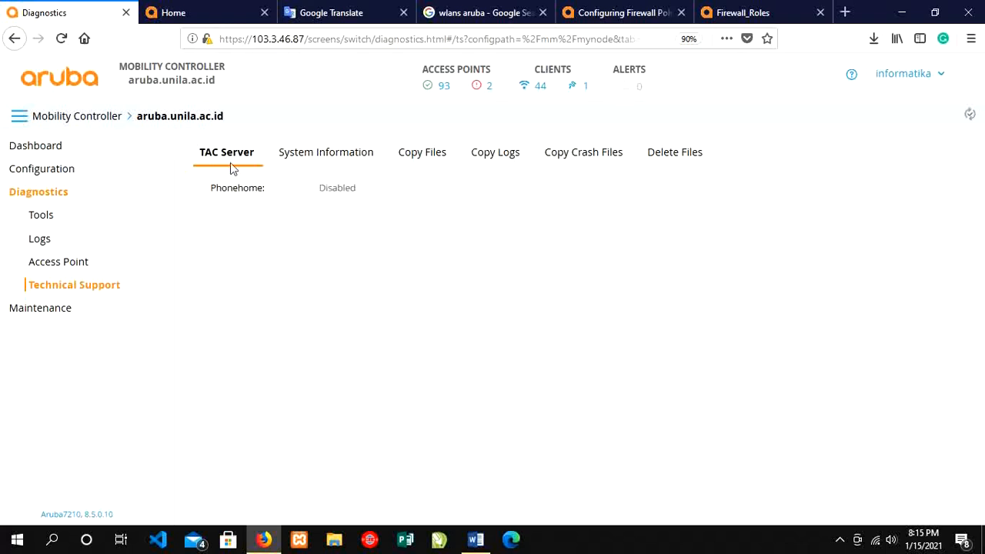
pyautogui.click(305, 160)
# View the maintenance options for upgrading the controller software and for backing up its configuration.
pyautogui.click(44, 312)
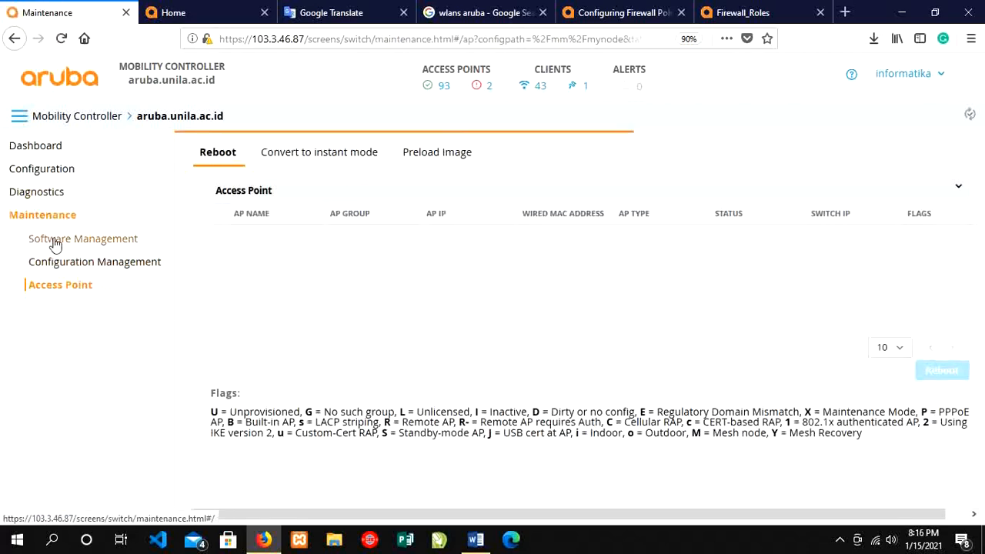
pyautogui.click(56, 244)
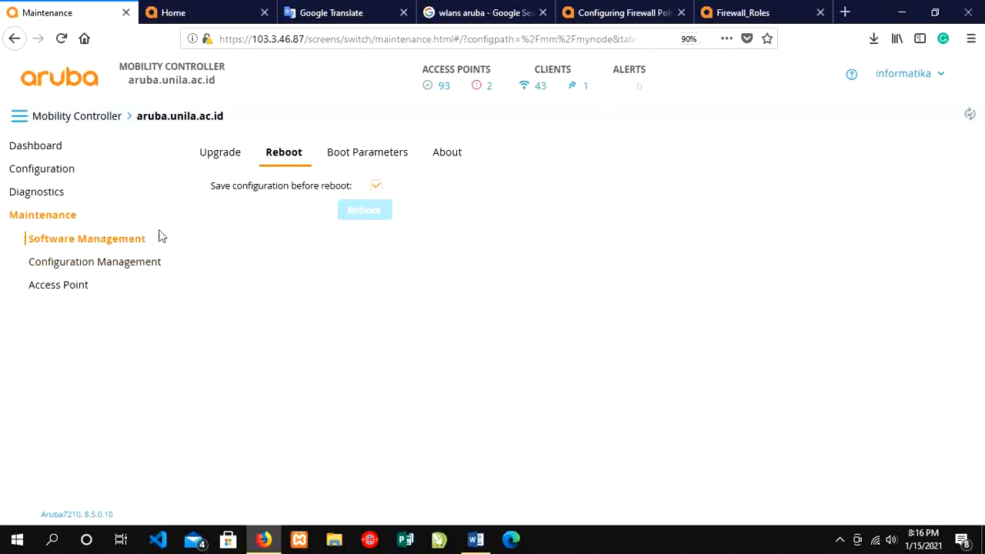
pyautogui.click(225, 154)
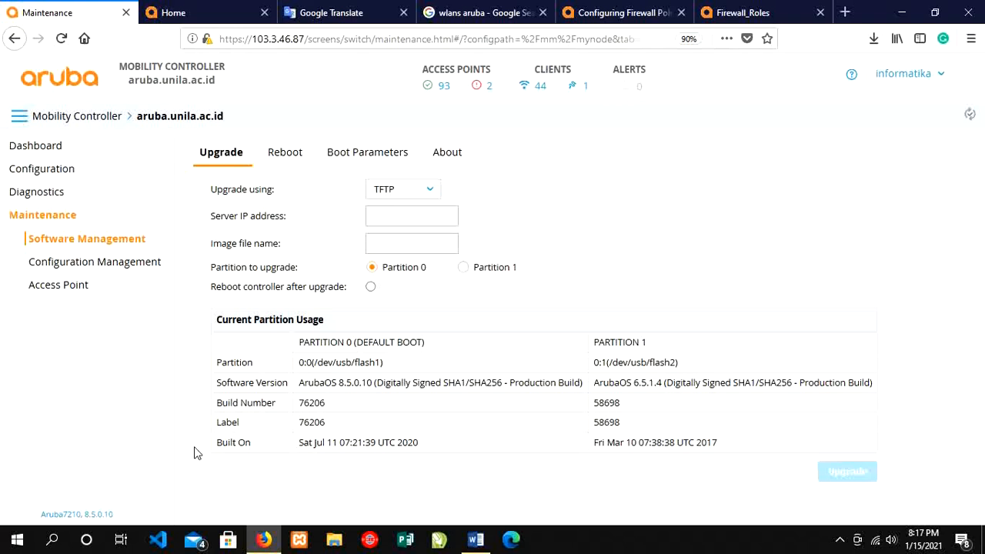
pyautogui.click(101, 264)
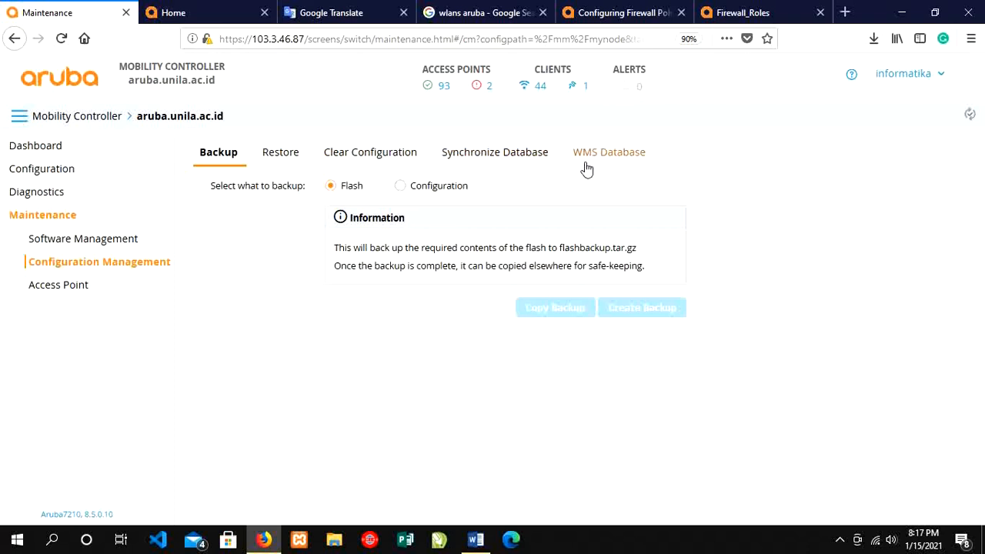
# View the access point maintenance options for reboot, conversion to instant mode and image preload in turn.
pyautogui.click(48, 295)
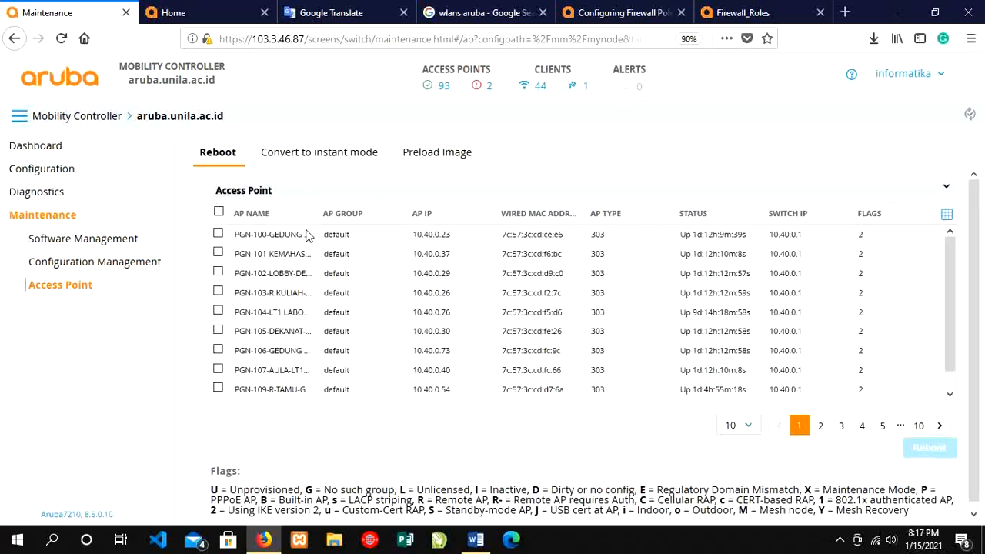
pyautogui.scroll(-1, 316, 375)
pyautogui.scroll(1, 316, 375)
pyautogui.click(315, 162)
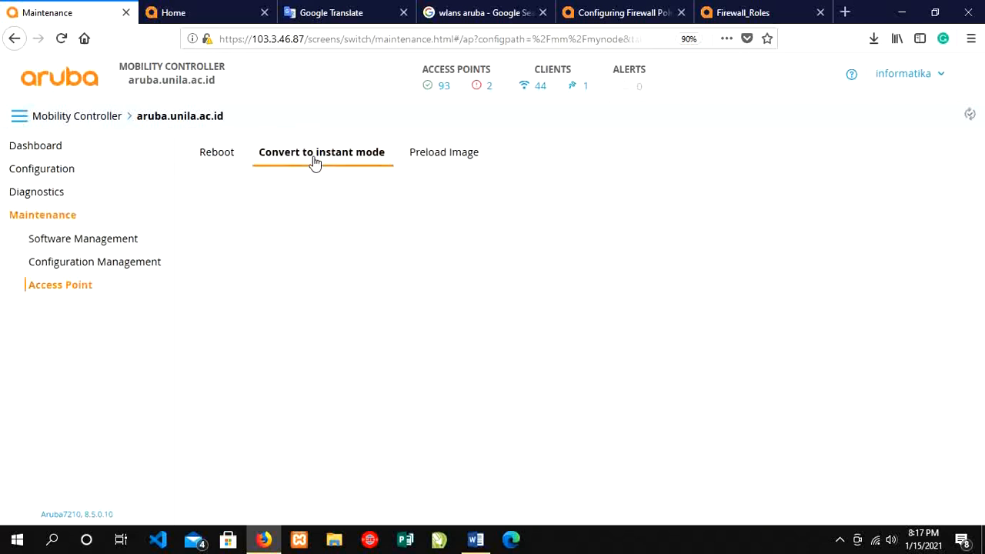
pyautogui.click(443, 156)
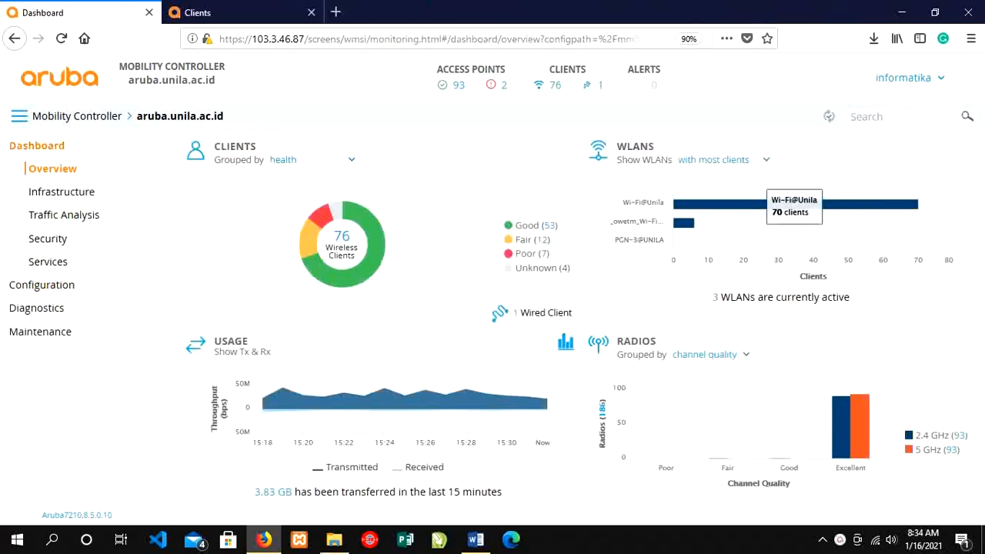